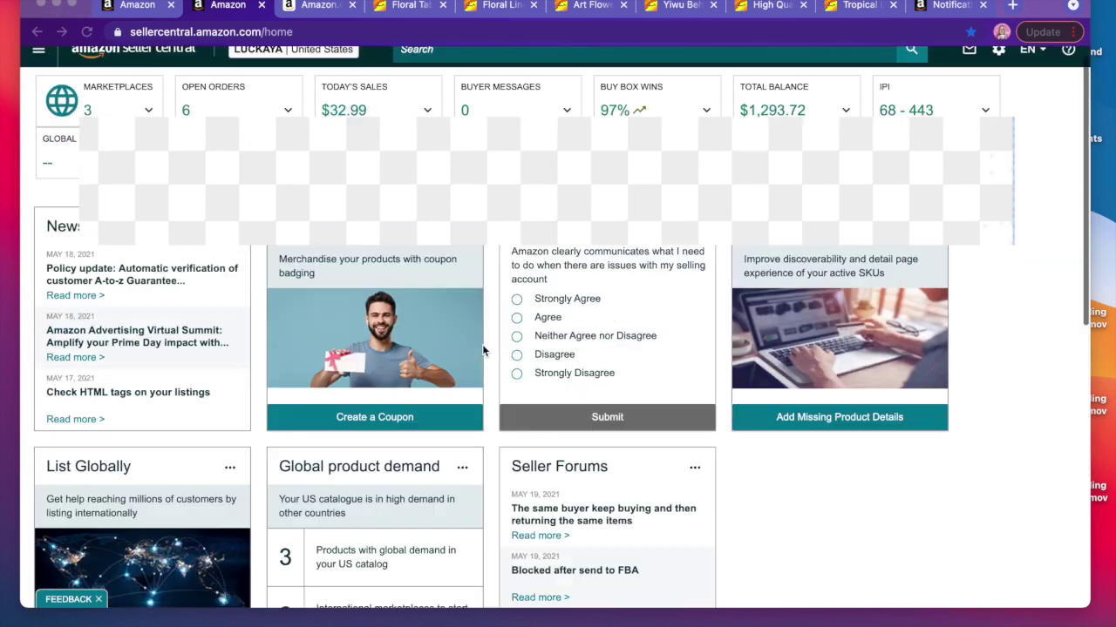
# - Open the Add Products page from the Catalog section of Amazon Seller Central
pyautogui.scroll(-5, 484, 348)
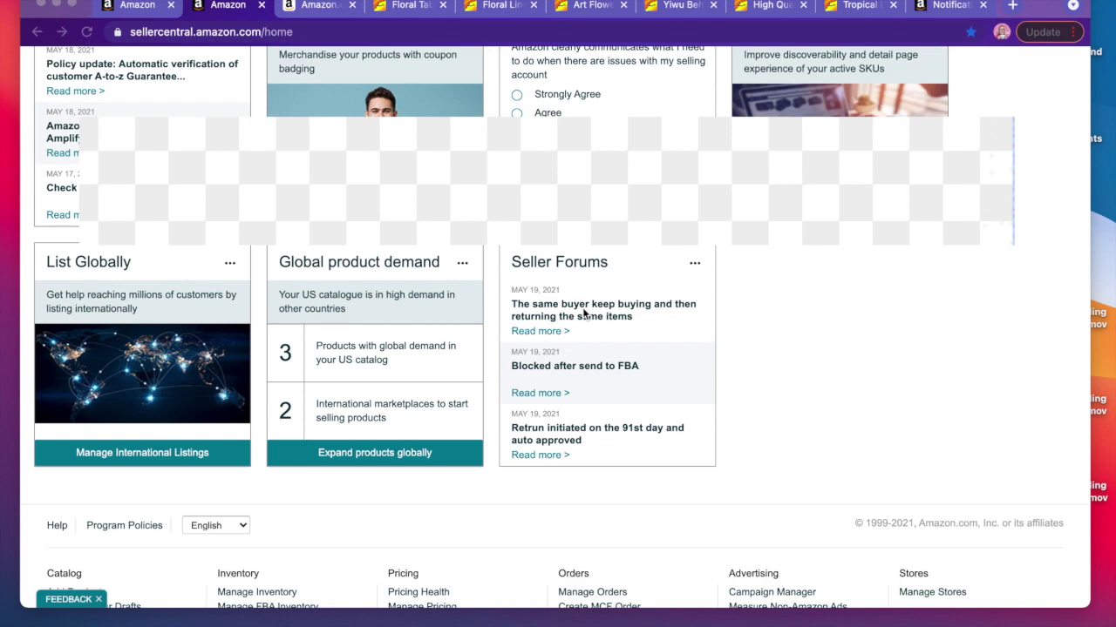
pyautogui.scroll(3, 590, 371)
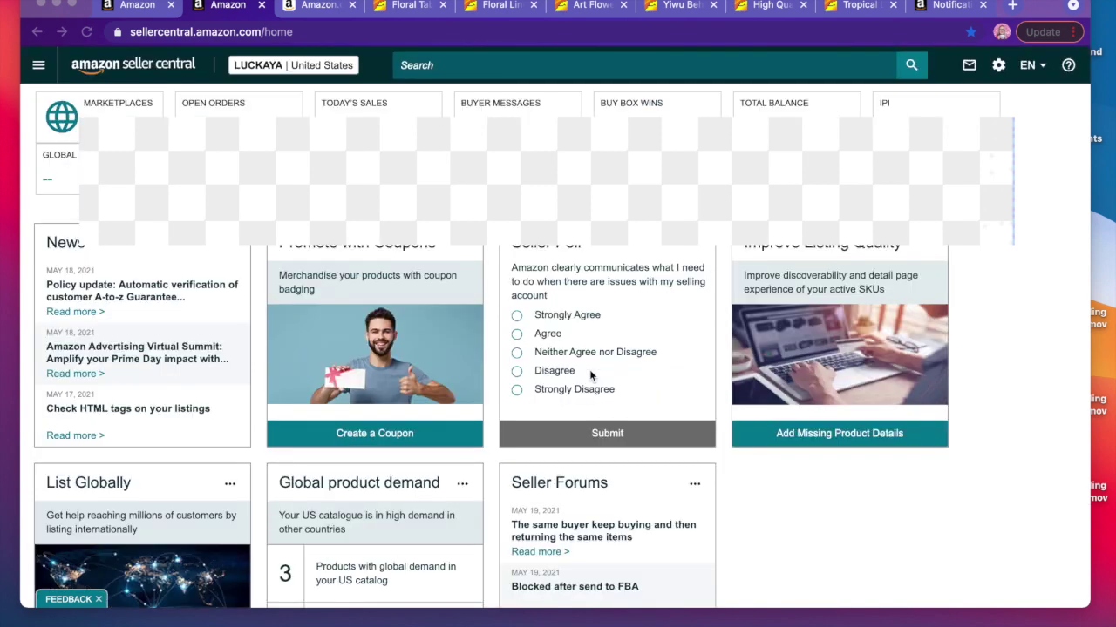
pyautogui.click(40, 68)
pyautogui.moveTo(54, 108)
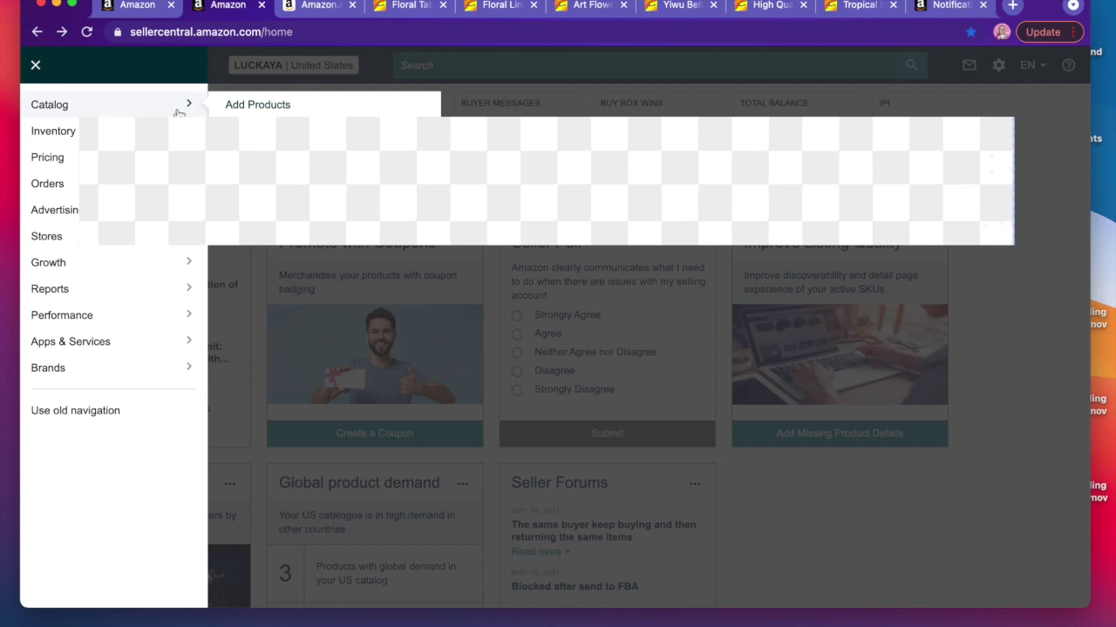
pyautogui.click(260, 112)
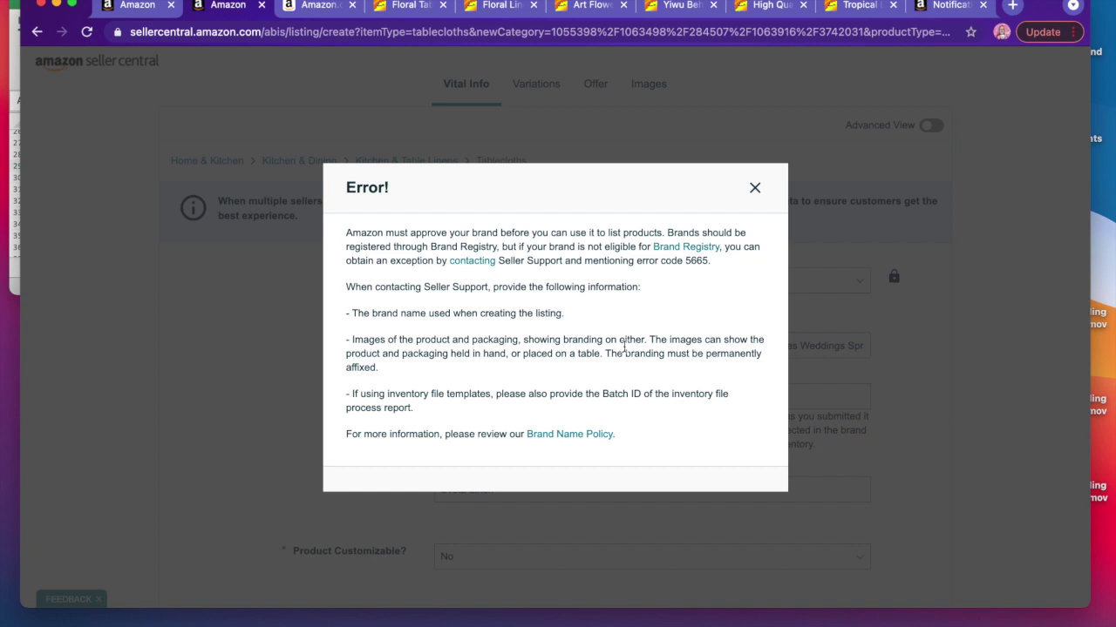
pyautogui.scroll(-2, 624, 348)
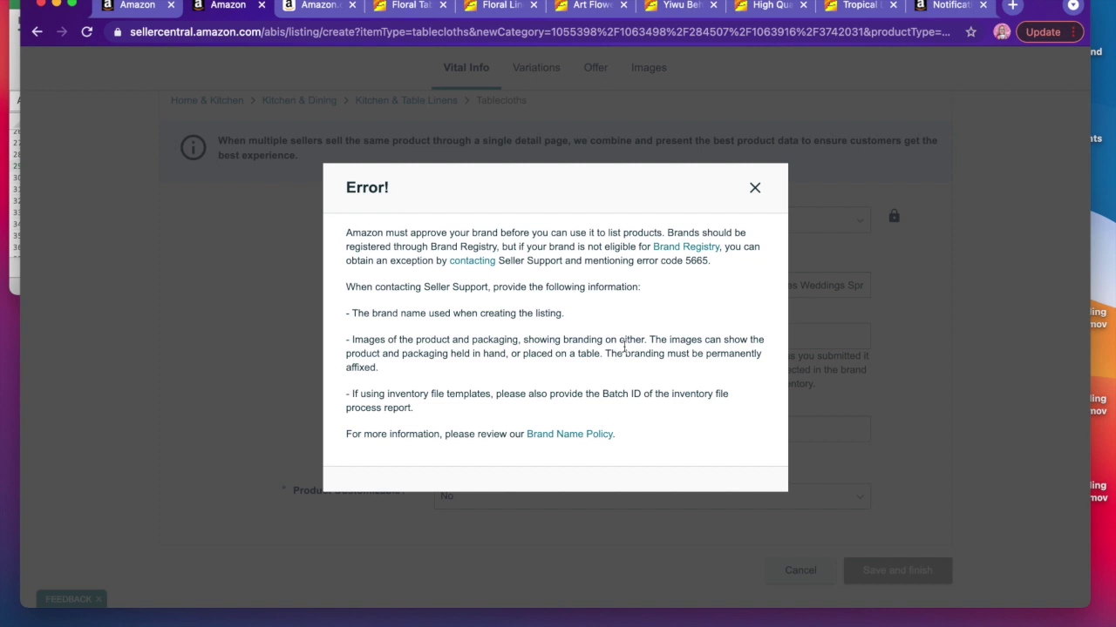
pyautogui.scroll(-1, 594, 353)
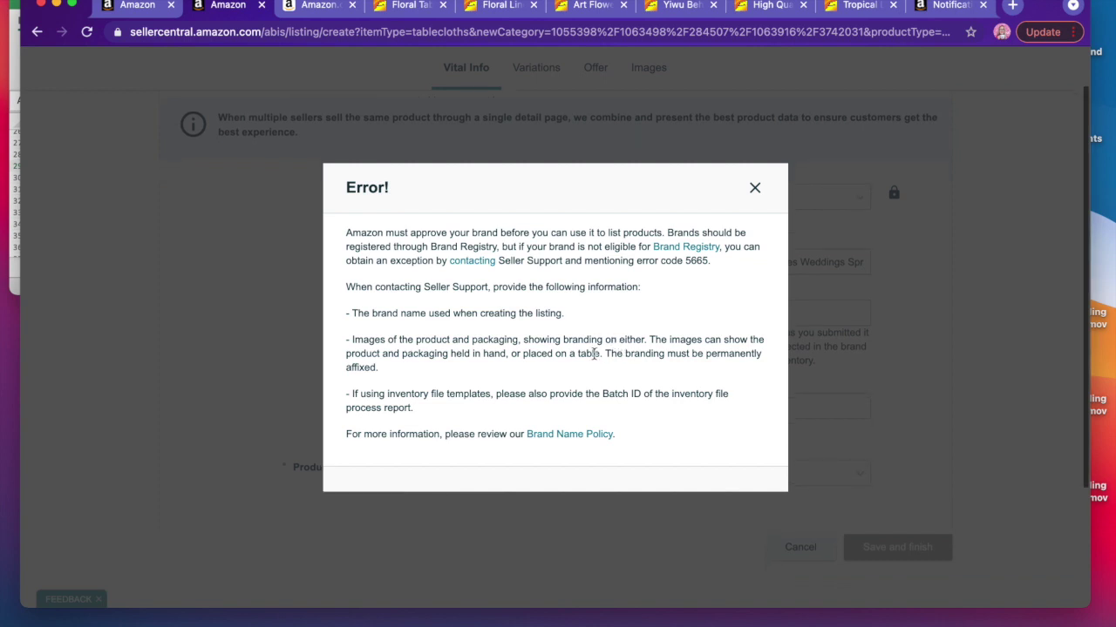
pyautogui.scroll(1, 594, 353)
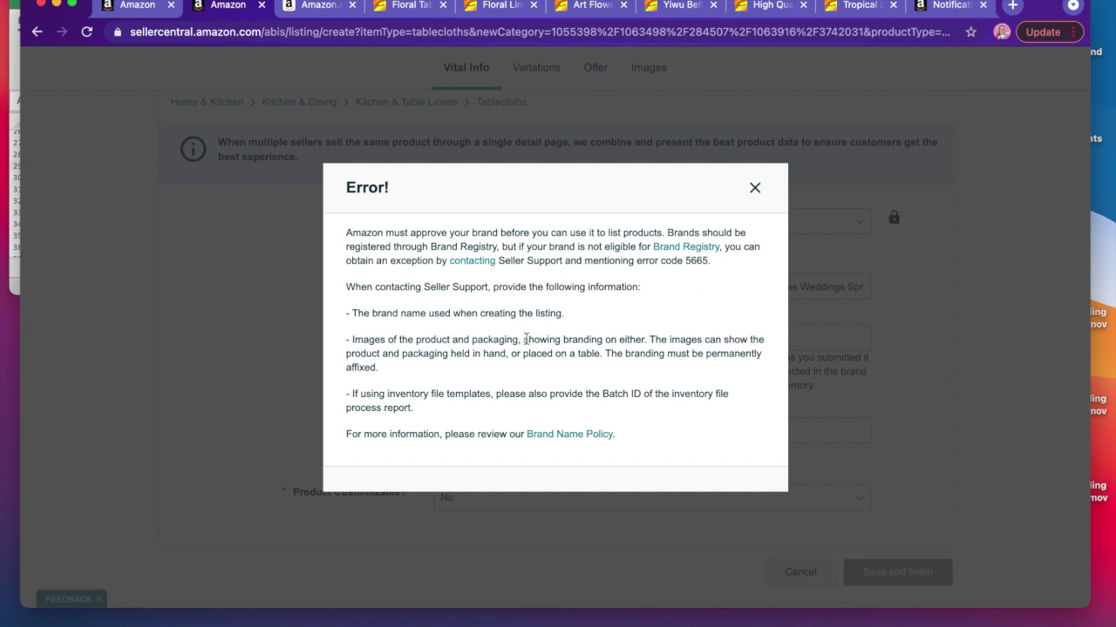
pyautogui.scroll(-1, 527, 338)
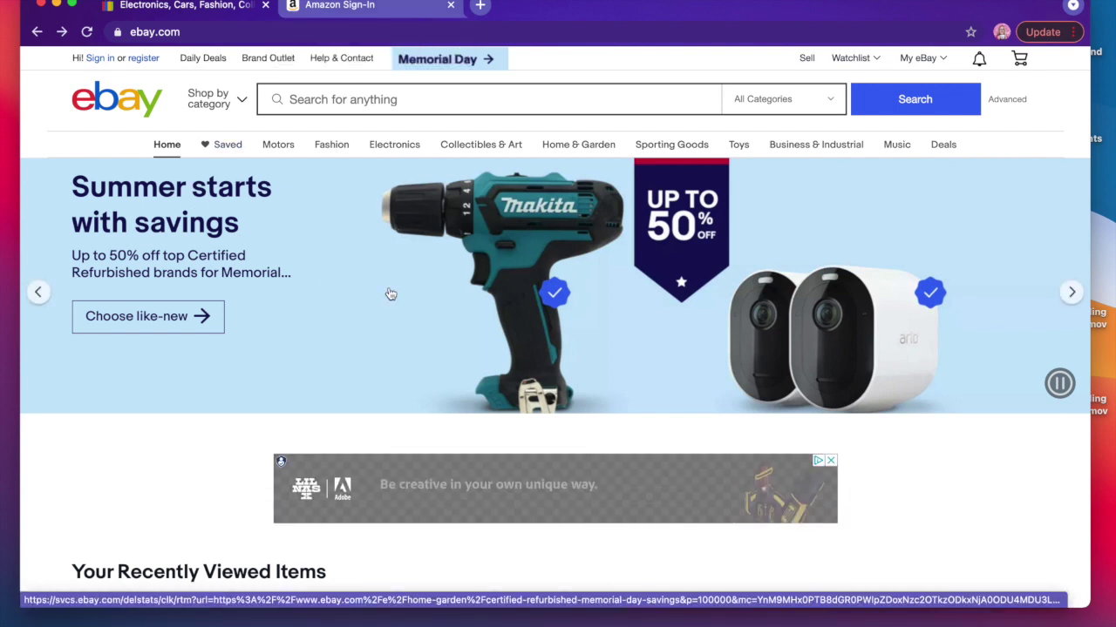
# - Search all eBay categories for "upc numbers"
pyautogui.click(336, 100)
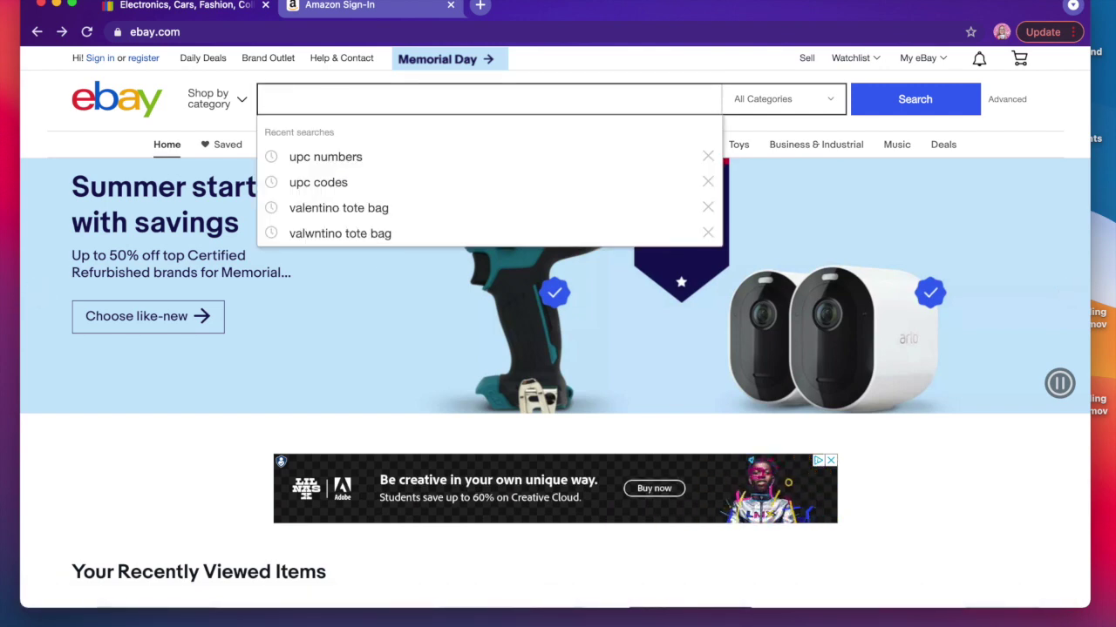
pyautogui.write('upc ')
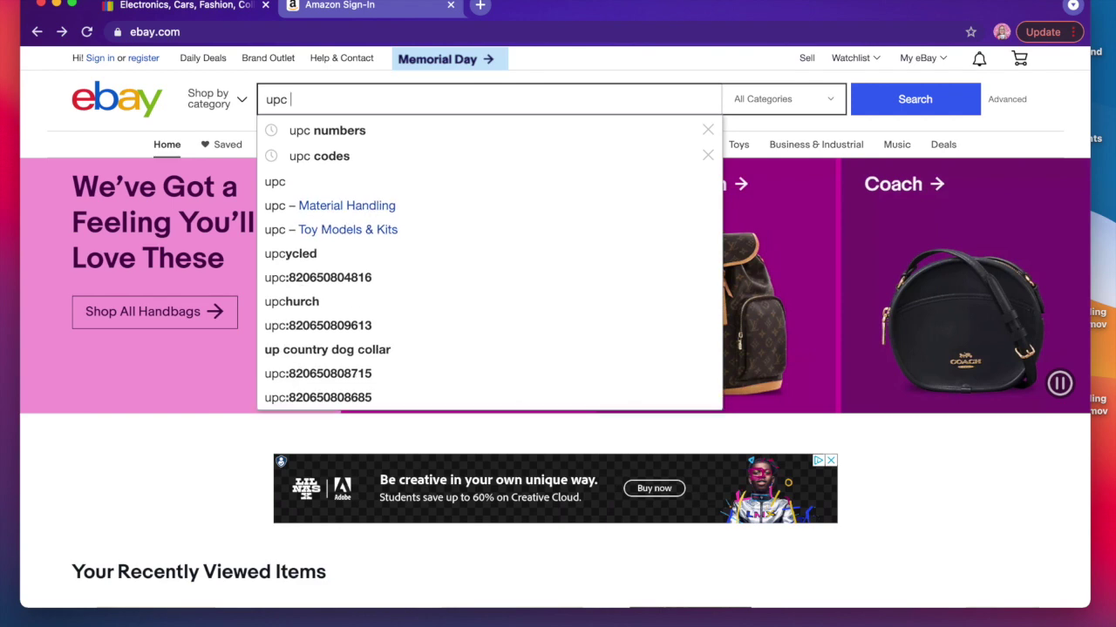
pyautogui.write('numbers')
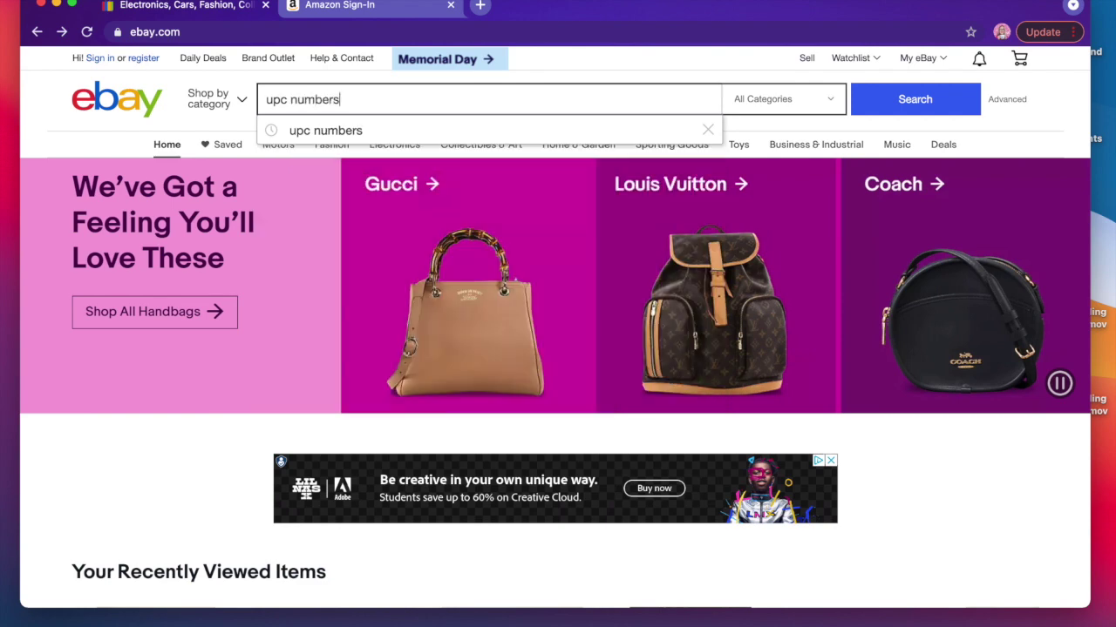
pyautogui.click(331, 132)
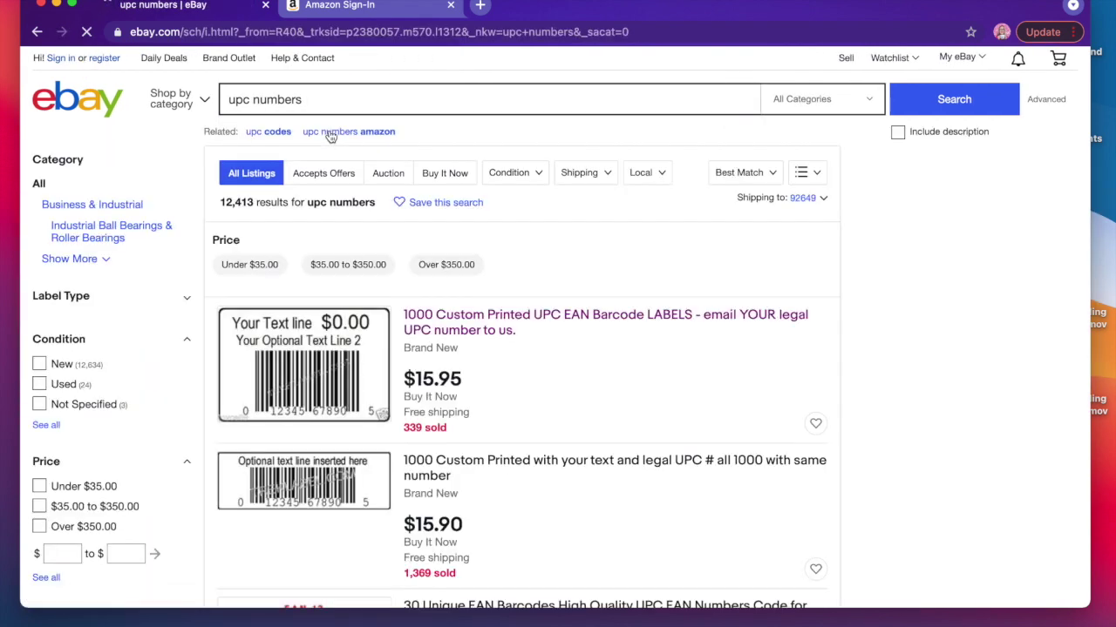
# - Browse the UPC results and open the $5.99 listing for 10 compatible UPC EAN code numbers for Amazon UK US EU
pyautogui.scroll(-5, 445, 382)
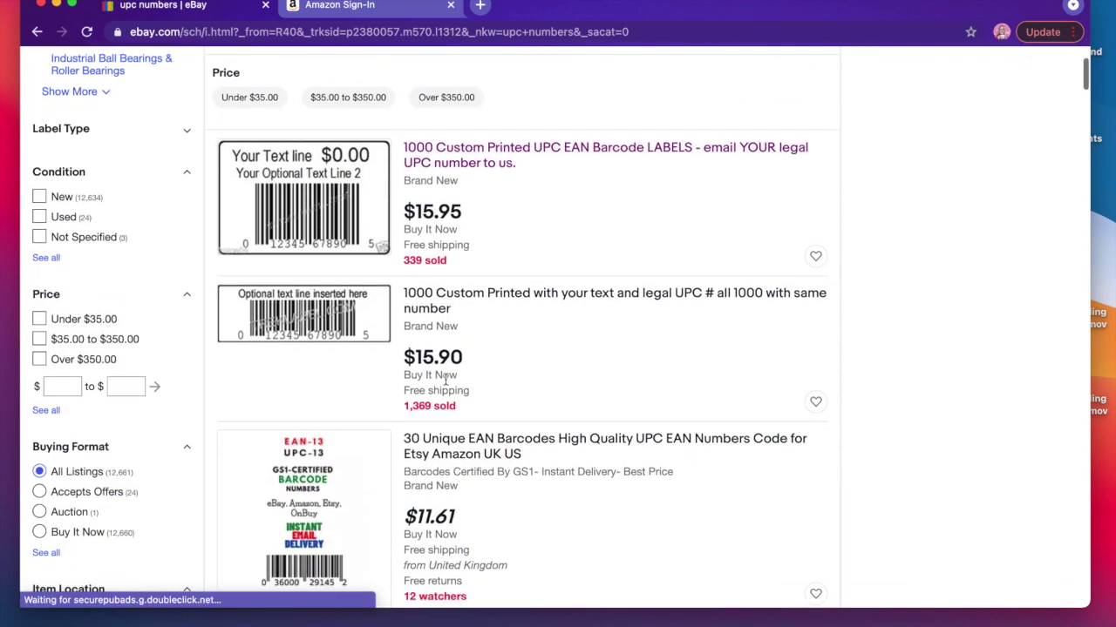
pyautogui.scroll(1, 445, 386)
pyautogui.scroll(-8, 445, 386)
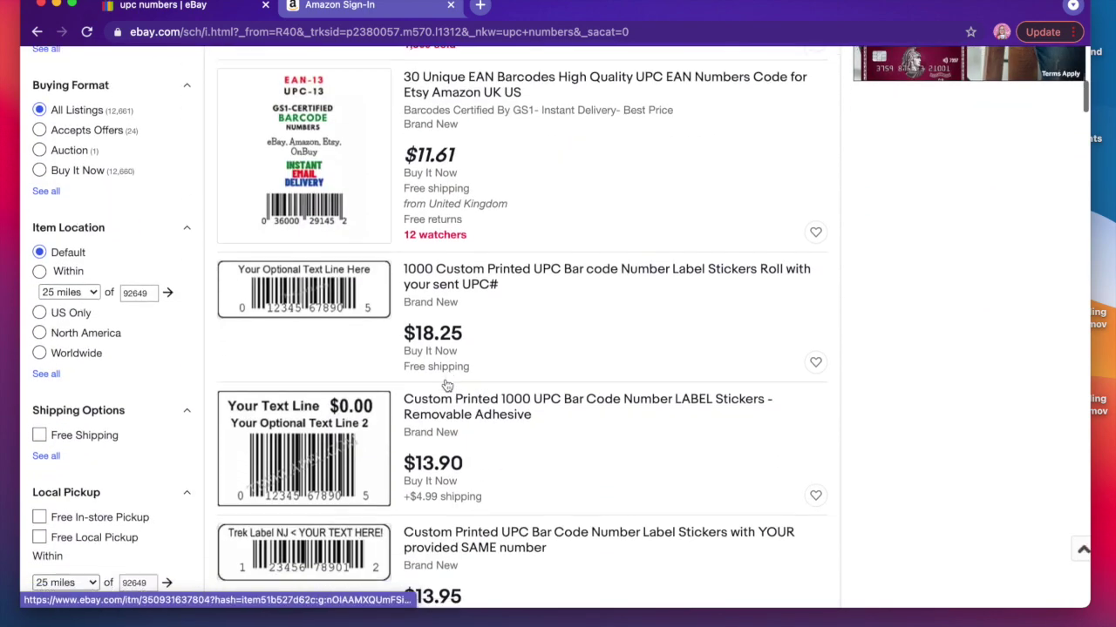
pyautogui.scroll(-20, 445, 386)
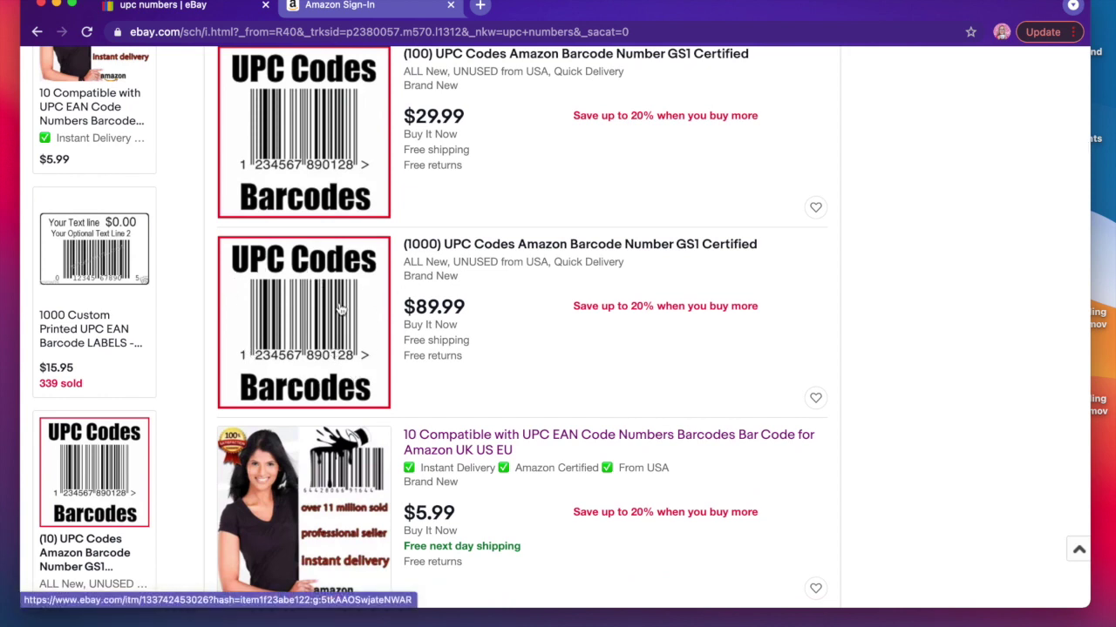
pyautogui.scroll(-3, 567, 369)
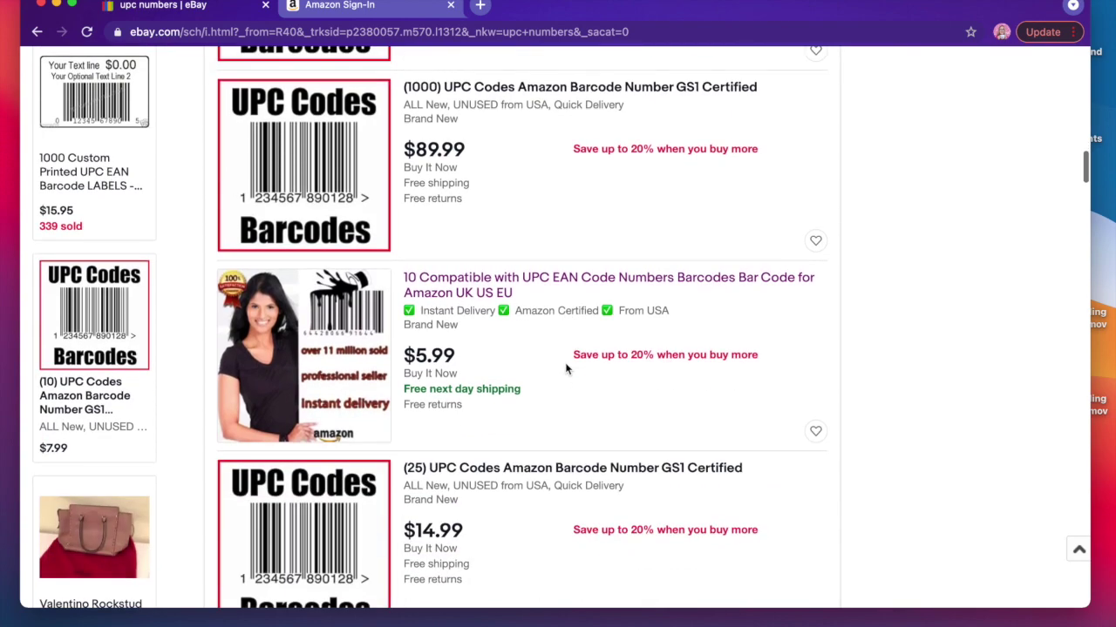
pyautogui.scroll(-12, 567, 369)
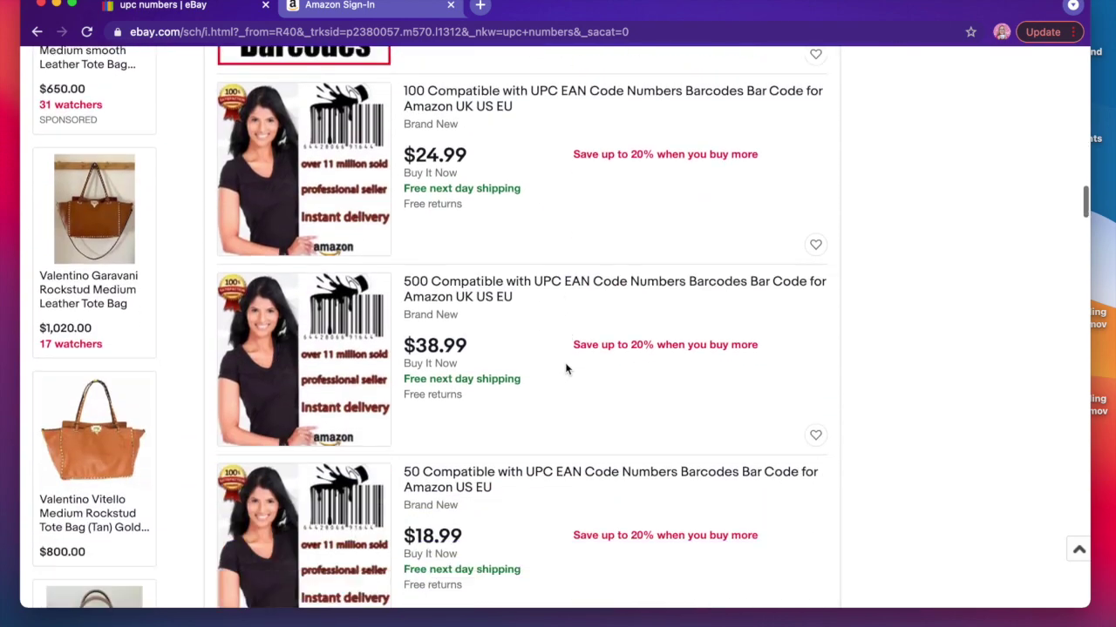
pyautogui.scroll(-9, 567, 369)
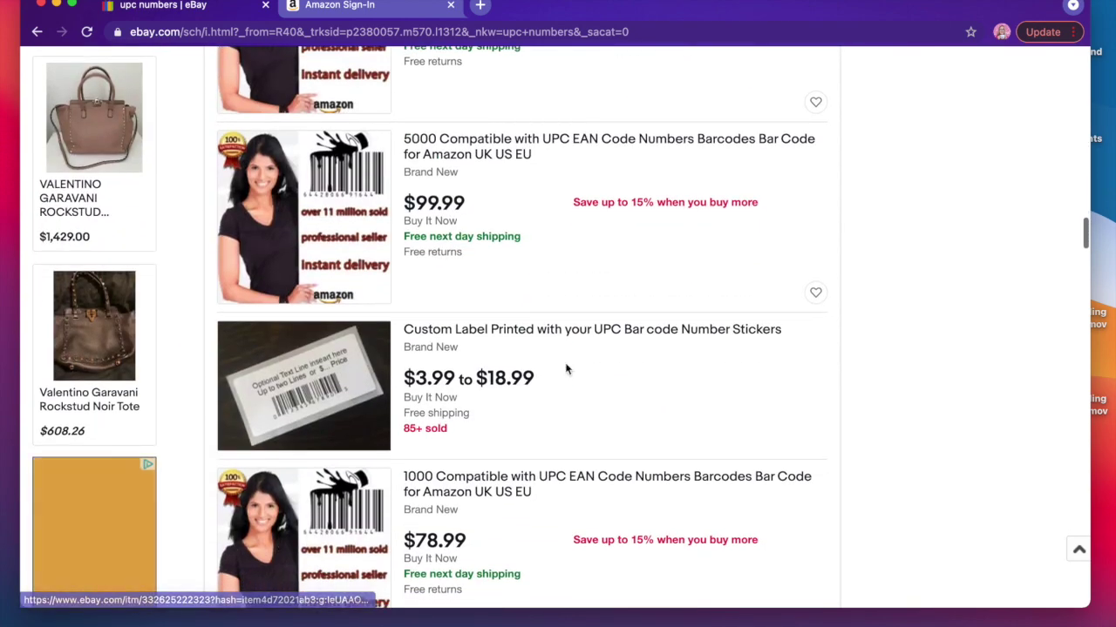
pyautogui.scroll(-3, 566, 369)
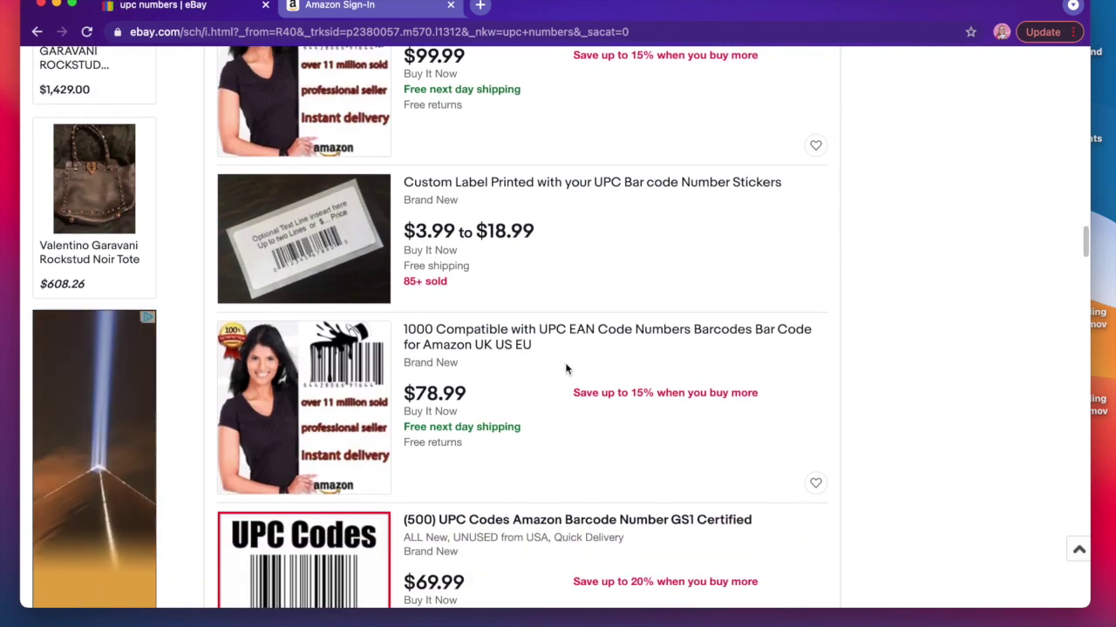
pyautogui.scroll(10, 567, 368)
pyautogui.scroll(9, 566, 369)
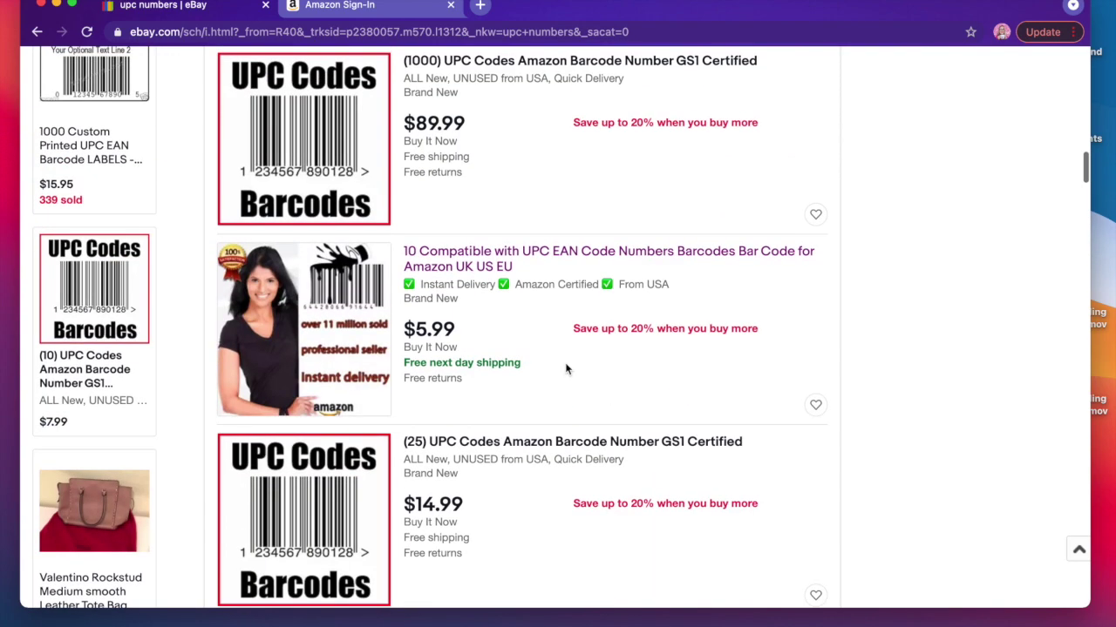
pyautogui.click(435, 259)
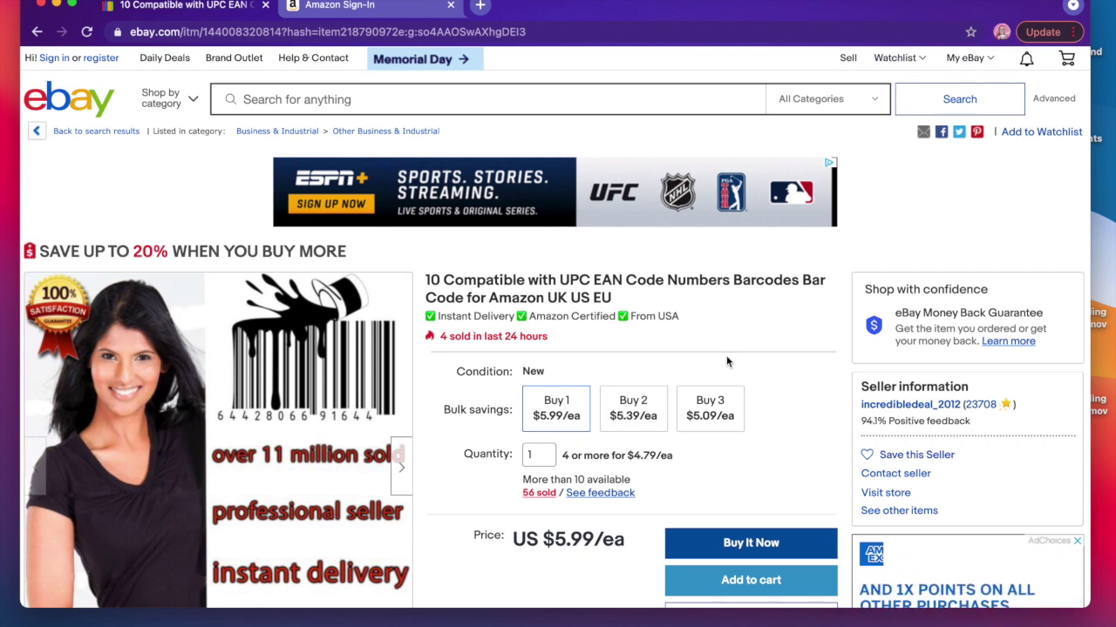
# - Review the barcode listing's bulk savings, price, purchase options and seller information
pyautogui.scroll(-2, 727, 361)
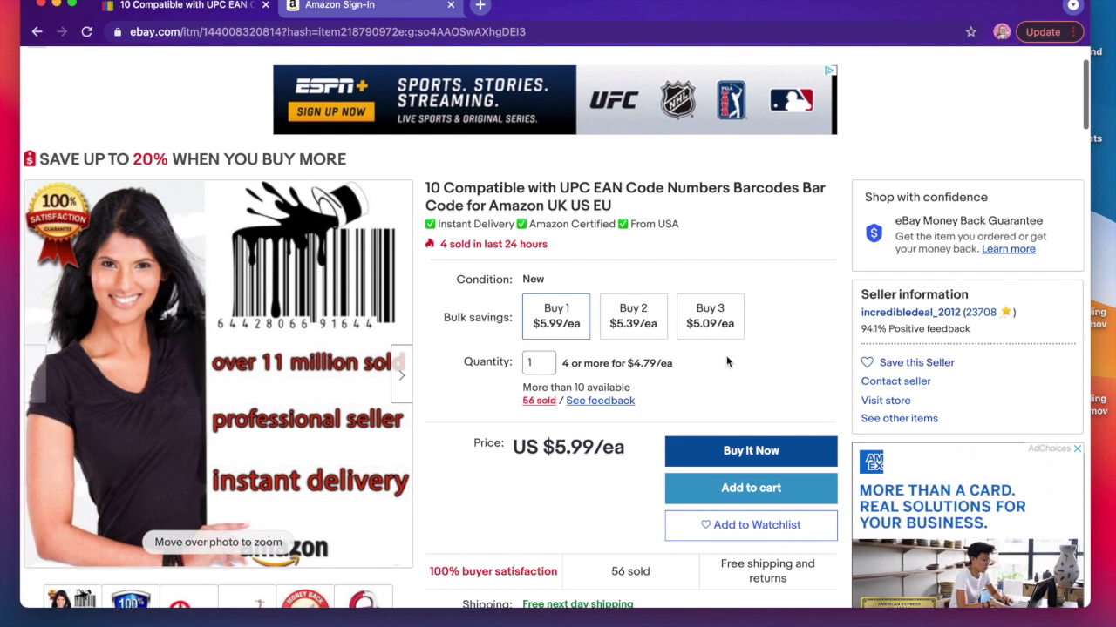
pyautogui.scroll(-3, 727, 361)
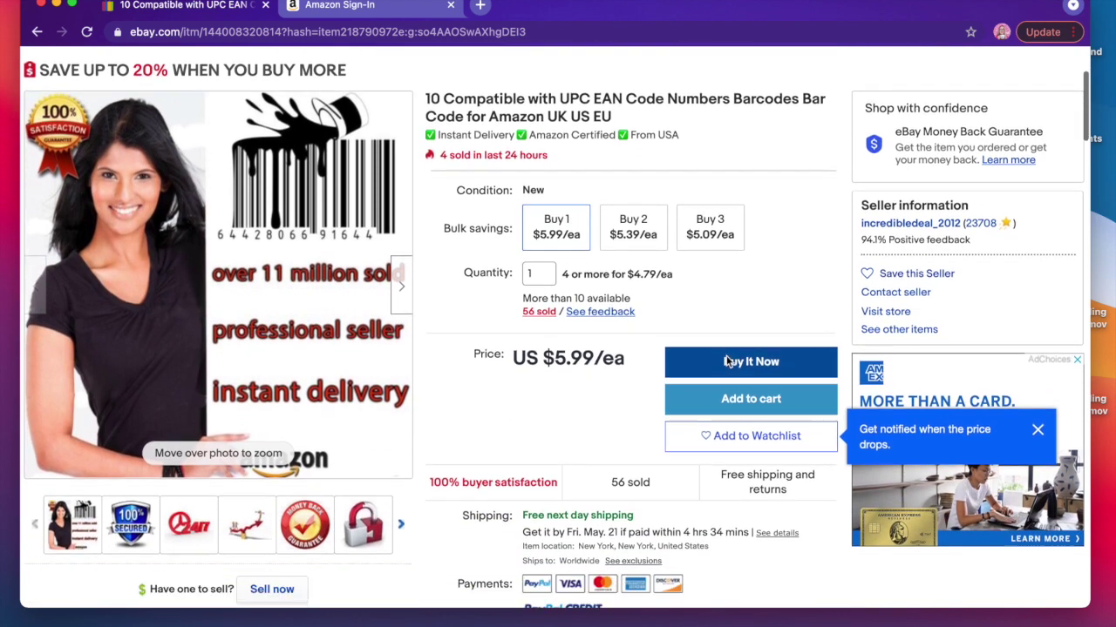
pyautogui.scroll(2, 751, 246)
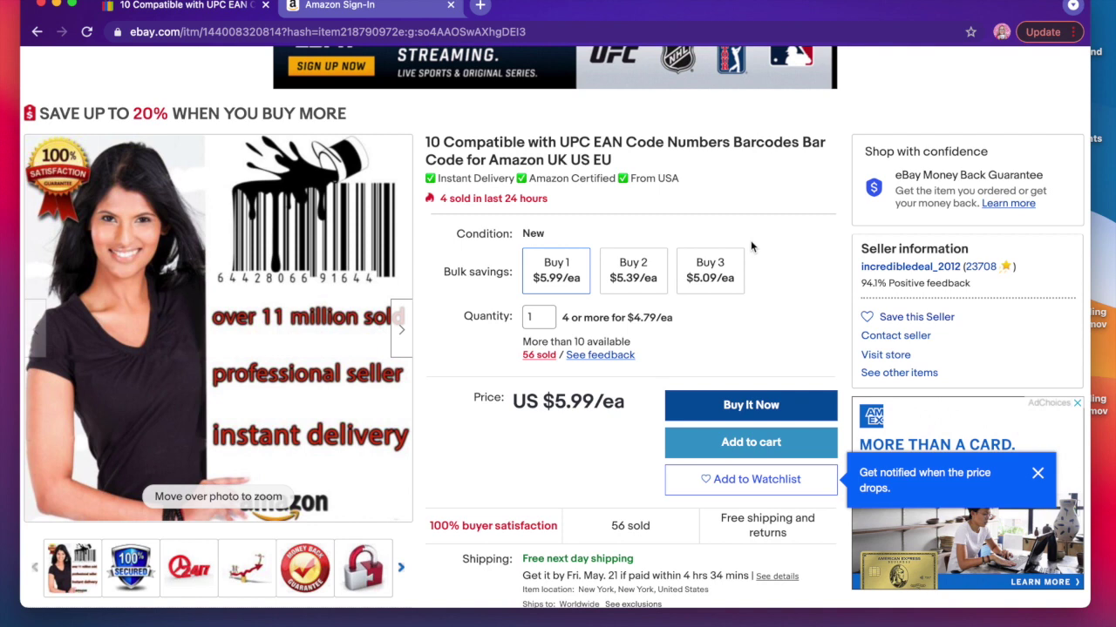
pyautogui.scroll(2, 752, 247)
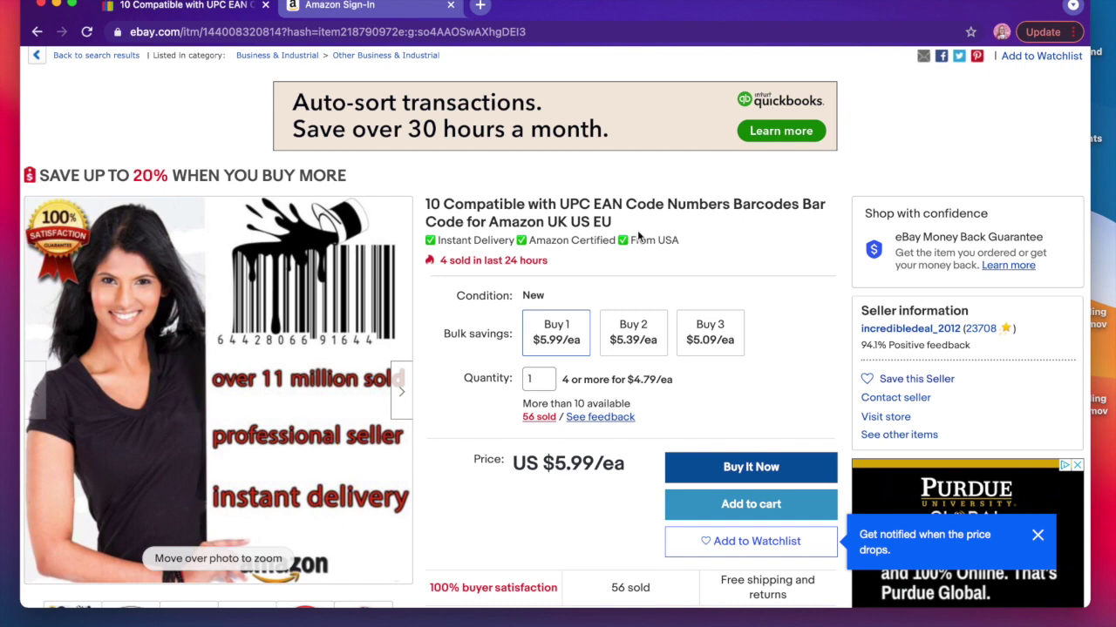
pyautogui.scroll(-1, 791, 352)
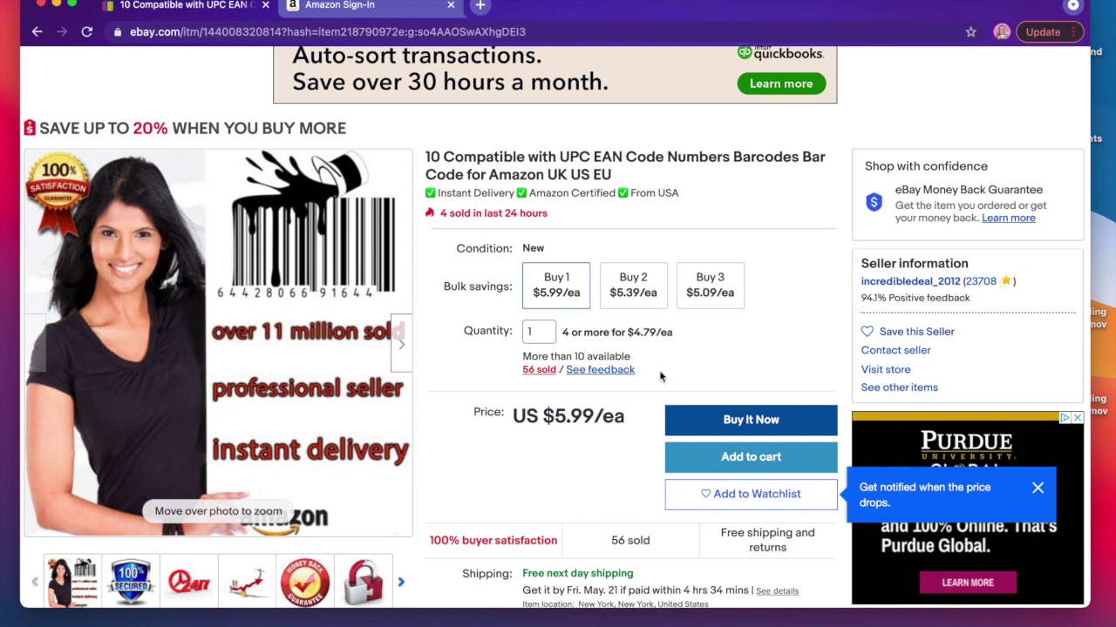
pyautogui.scroll(-1, 540, 409)
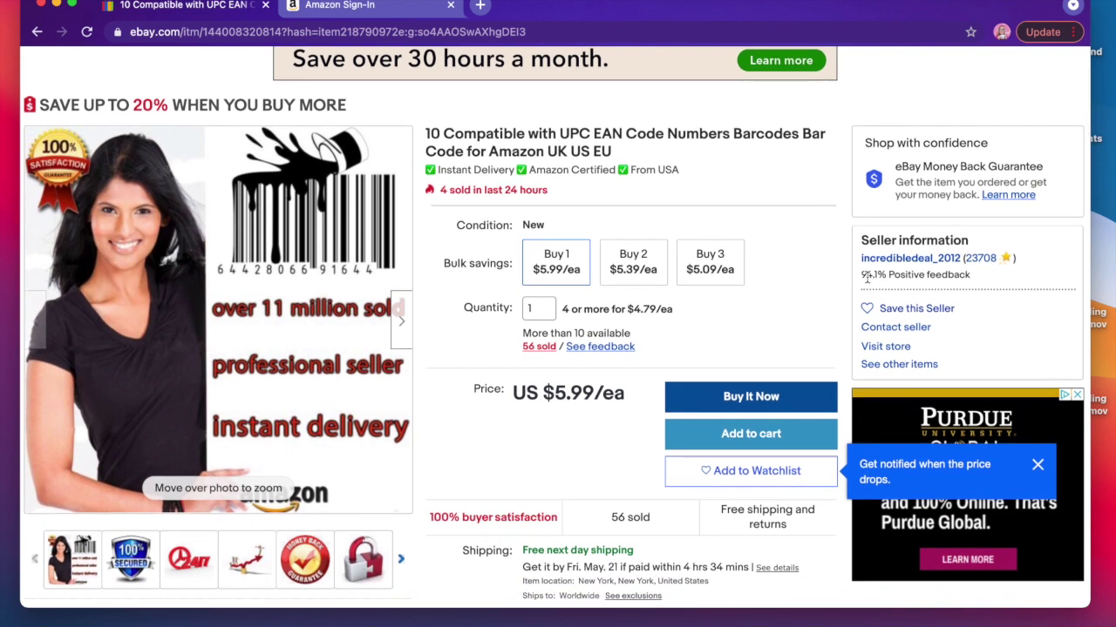
# - Open the barcode seller's profile and review the positive feedback received in the last 12 months
pyautogui.click(889, 262)
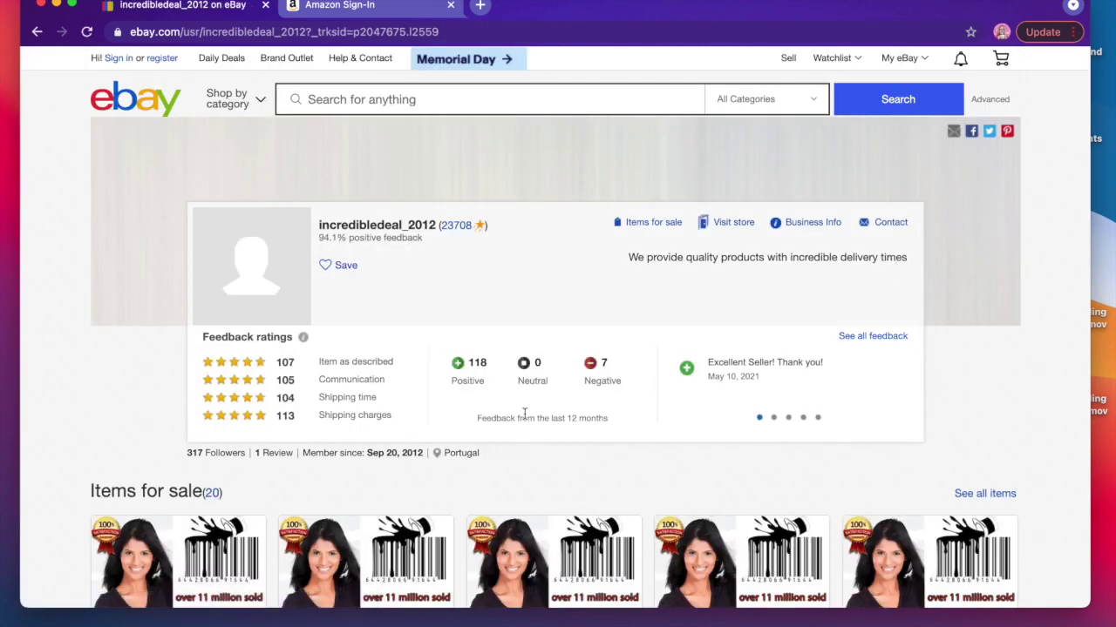
pyautogui.click(468, 381)
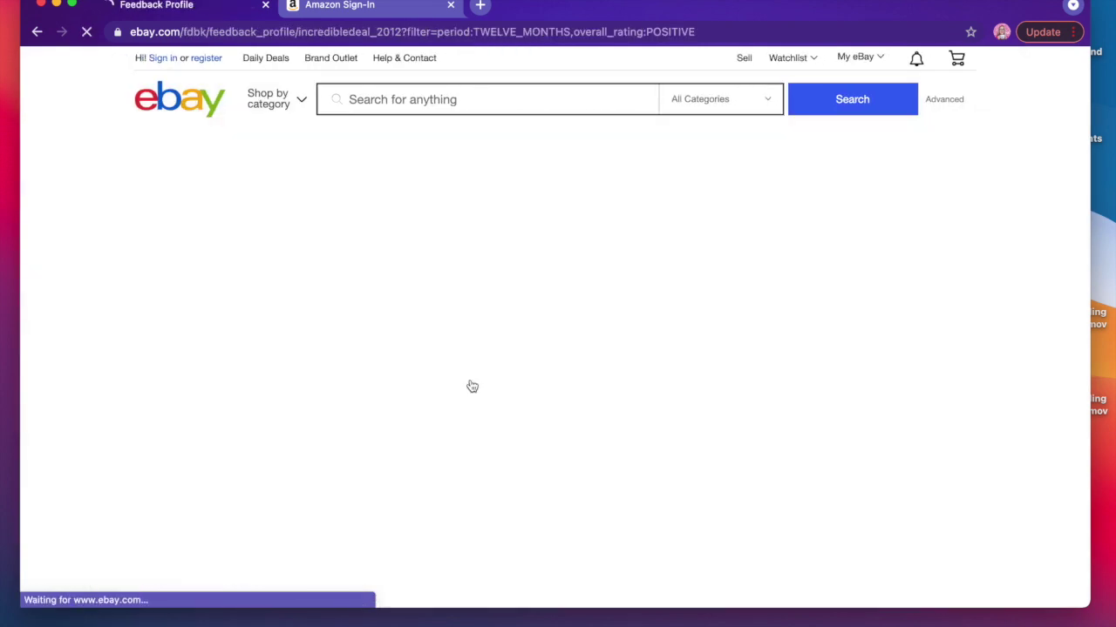
pyautogui.scroll(-7, 472, 387)
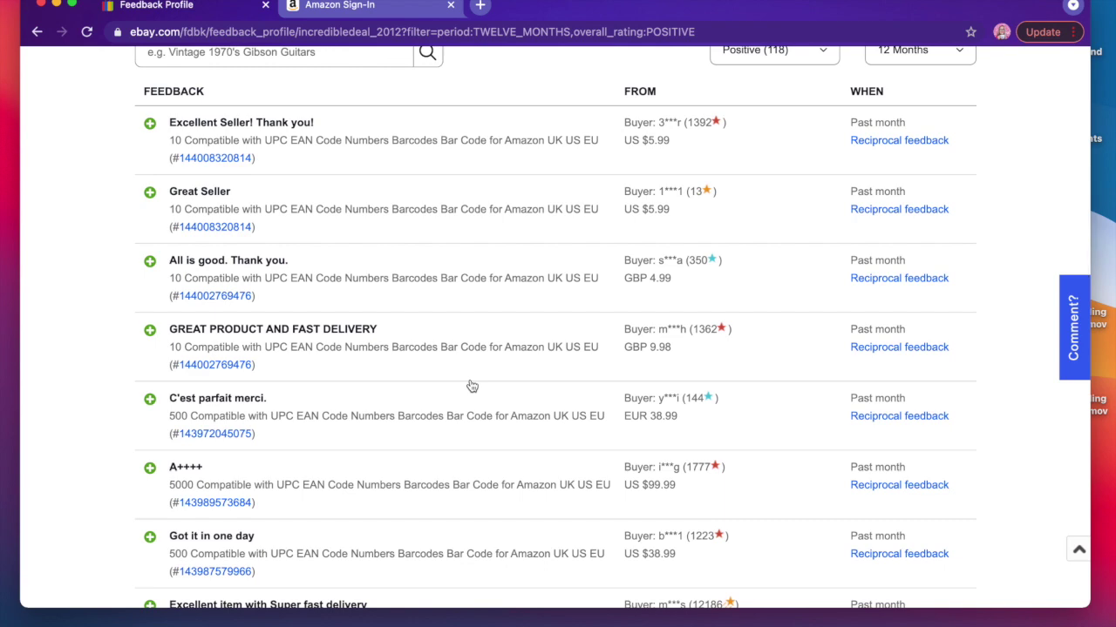
pyautogui.scroll(1, 471, 386)
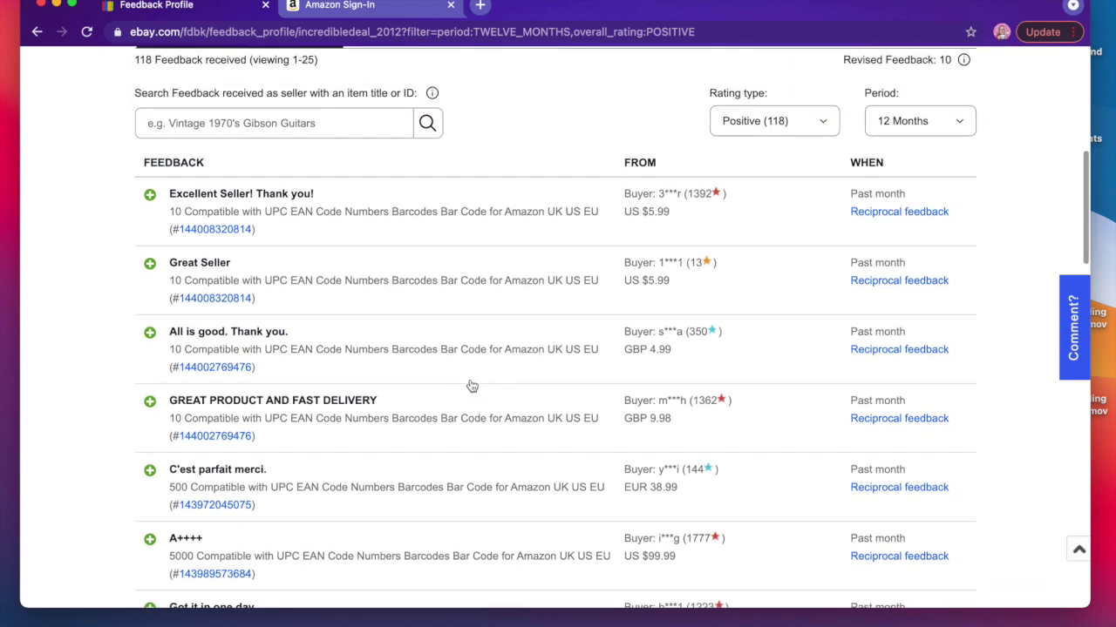
pyautogui.scroll(-3, 471, 386)
pyautogui.scroll(10, 472, 386)
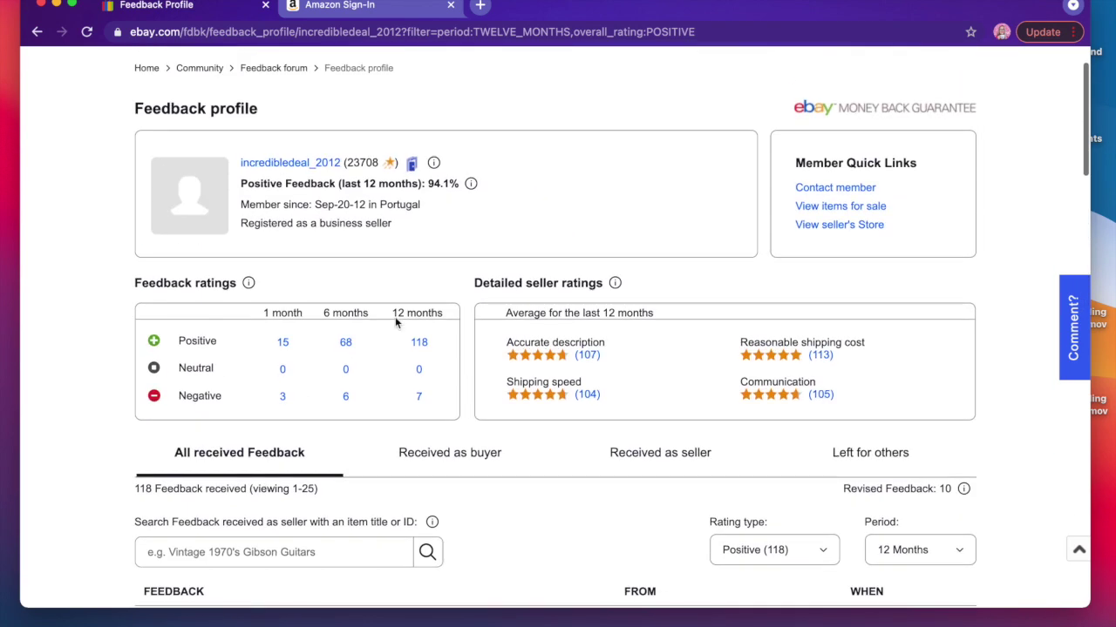
# - Return to the 10-code UPC listing and review its price and purchase options
pyautogui.click(36, 33)
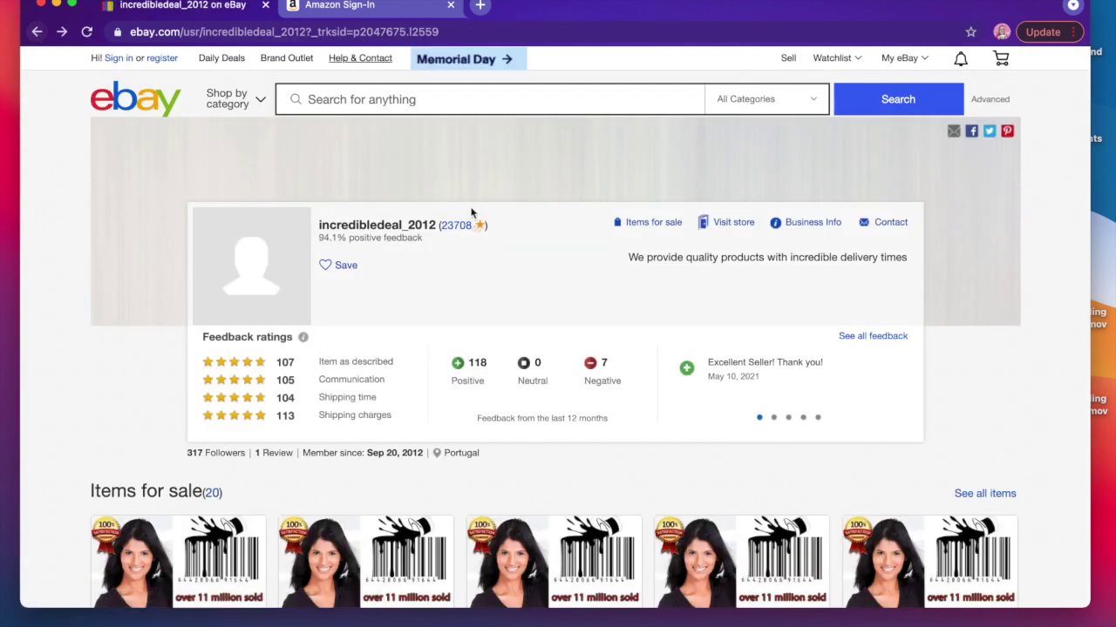
pyautogui.click(37, 32)
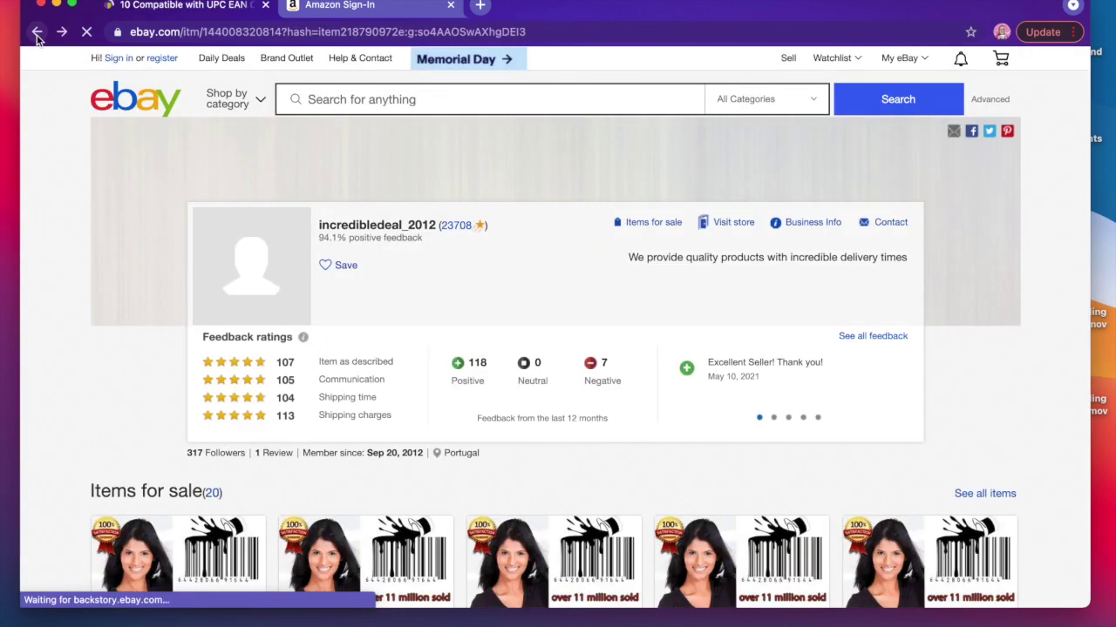
pyautogui.scroll(-2, 572, 433)
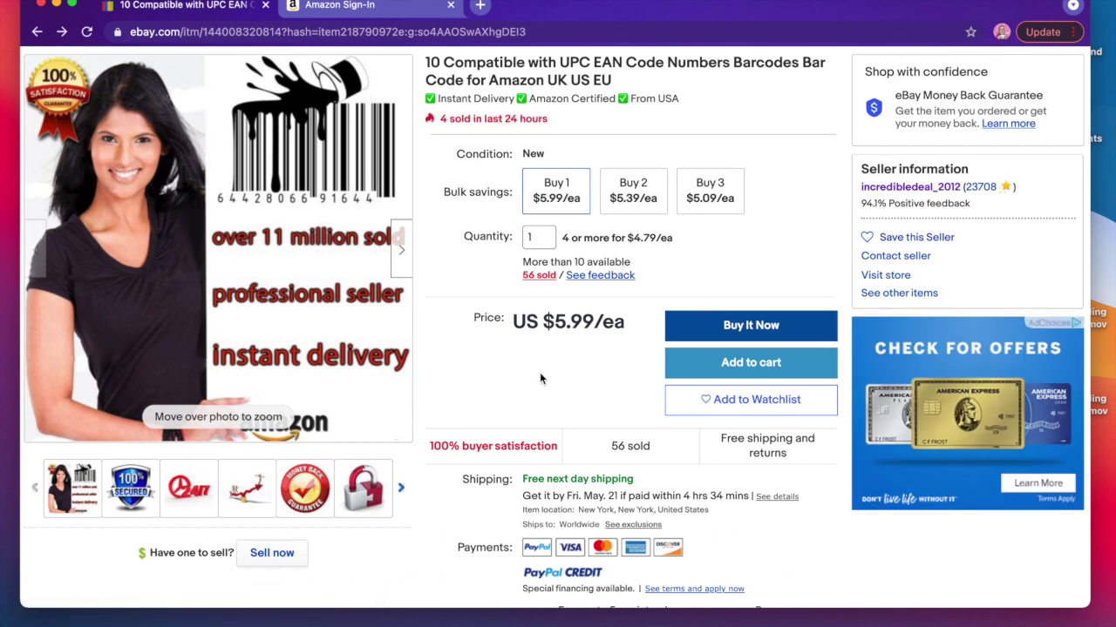
# - Review the quantity pricing, shipping, payment and returns details of the 10-code UPC listing
pyautogui.scroll(1, 540, 372)
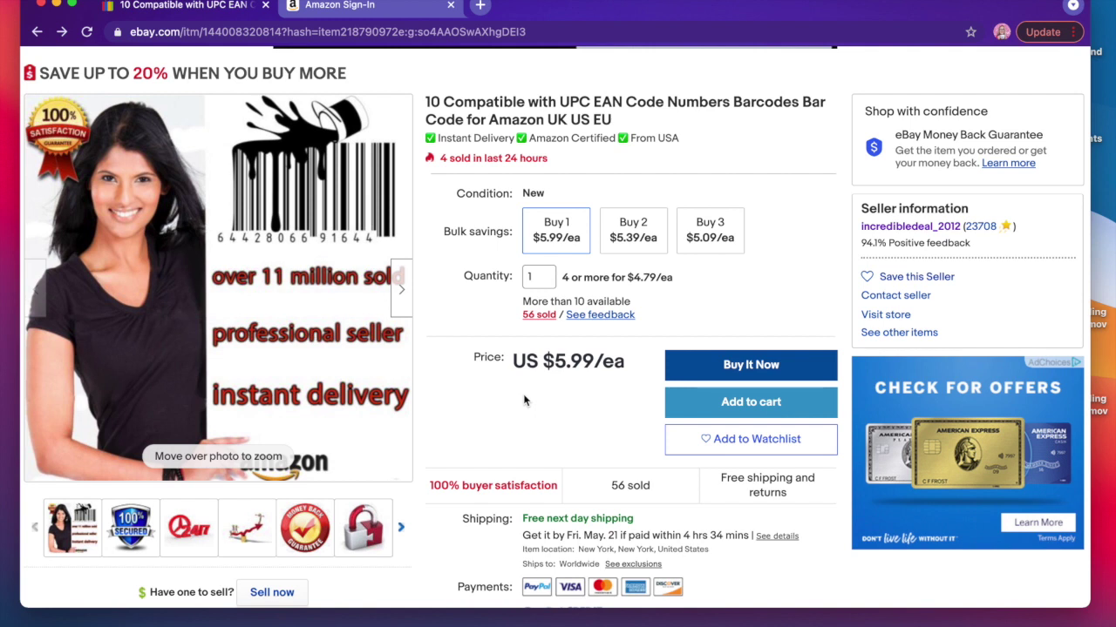
pyautogui.scroll(-3, 526, 408)
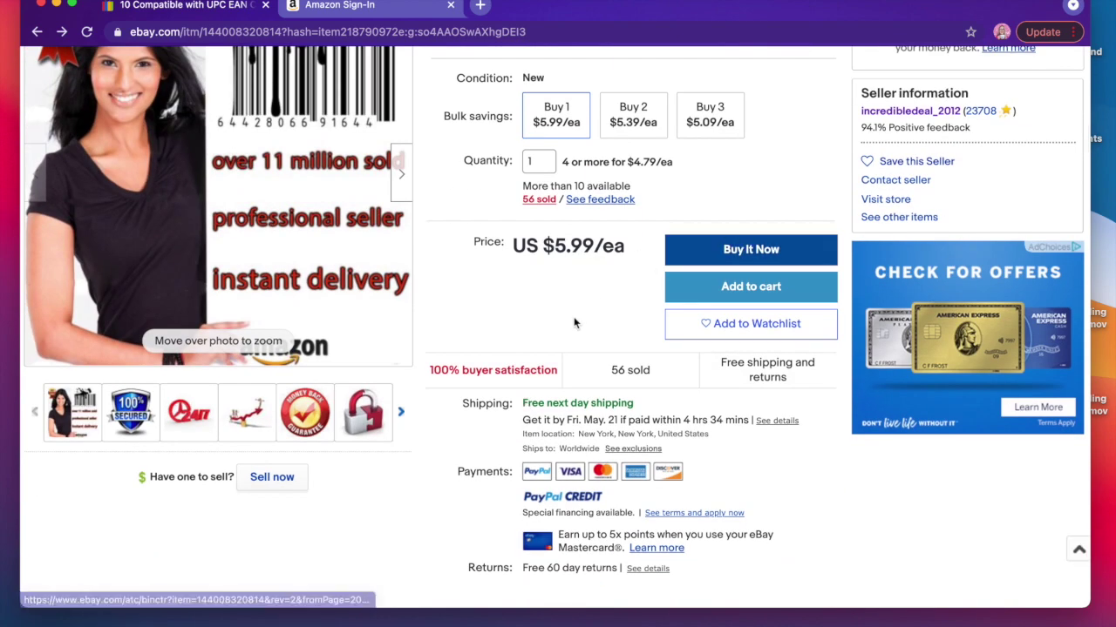
pyautogui.scroll(5, 573, 323)
pyautogui.scroll(1, 574, 322)
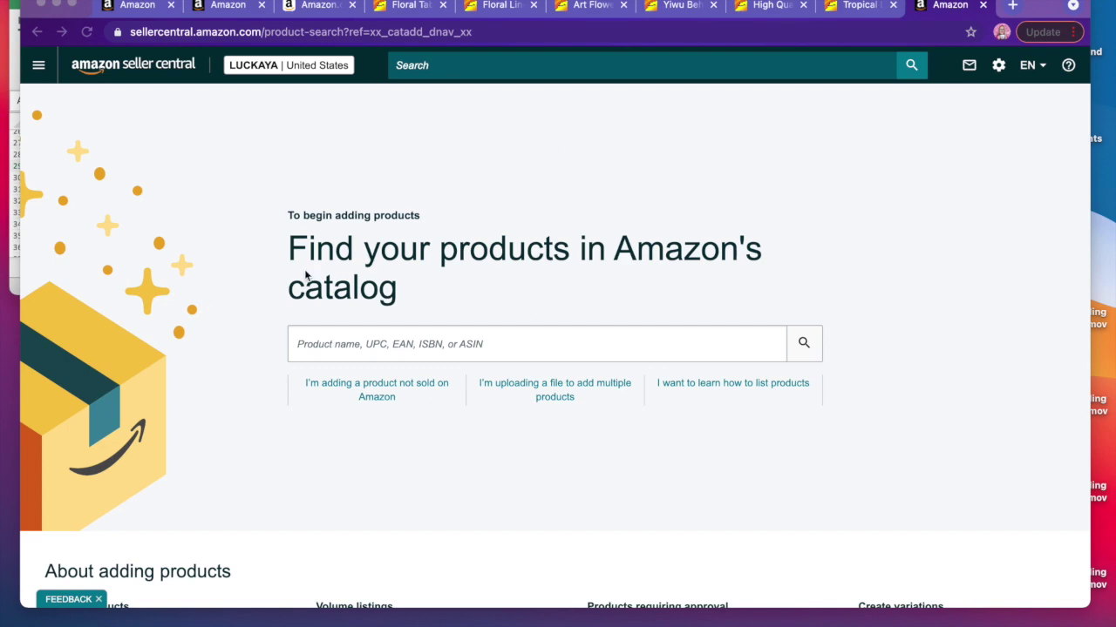
# - Switch to Amazon Seller Central, go to Add Products and start adding a product not sold on Amazon
pyautogui.click(40, 67)
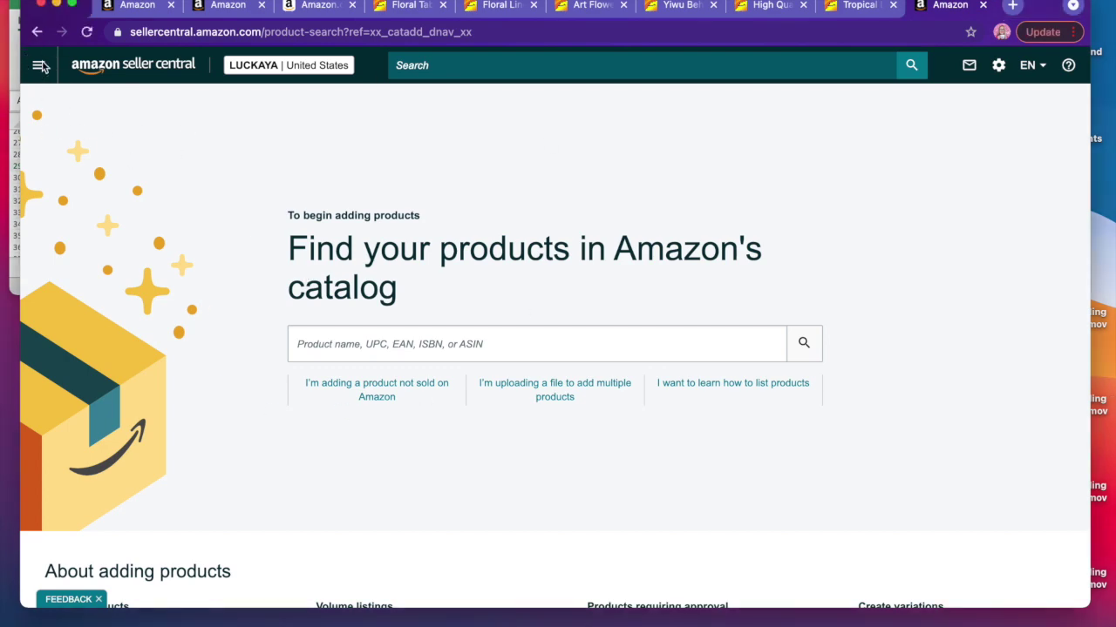
pyautogui.click(40, 67)
pyautogui.moveTo(72, 112)
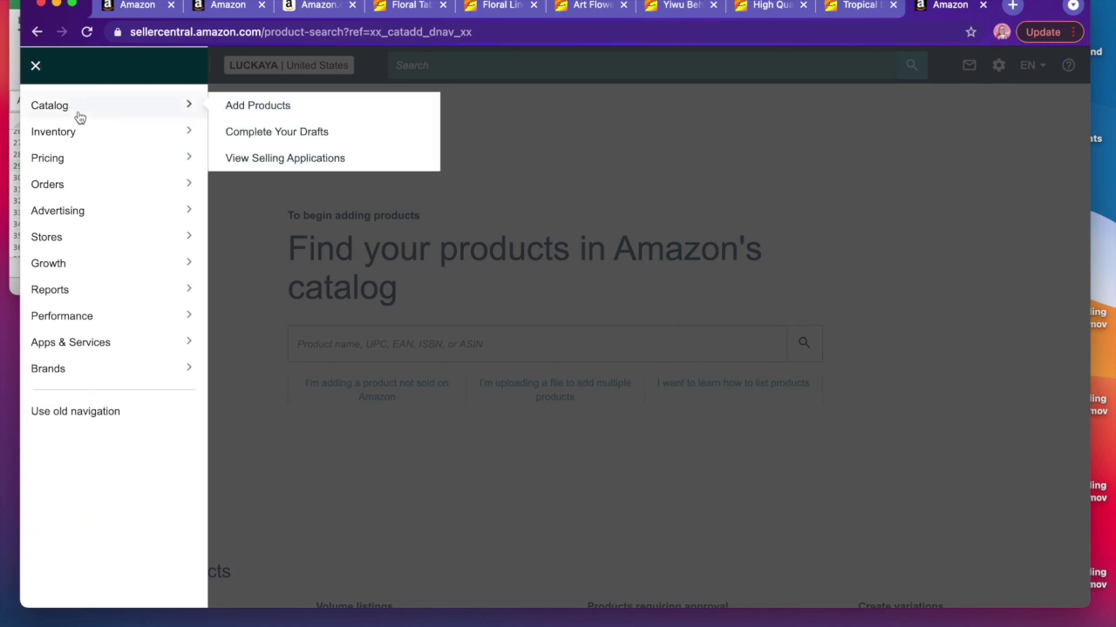
pyautogui.click(250, 109)
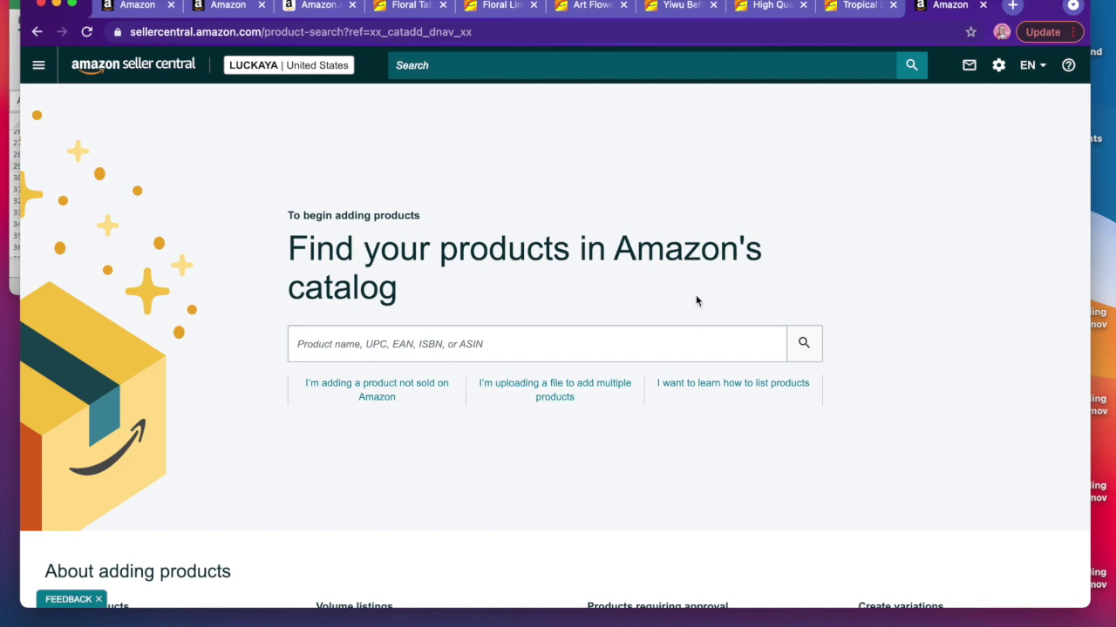
pyautogui.click(380, 400)
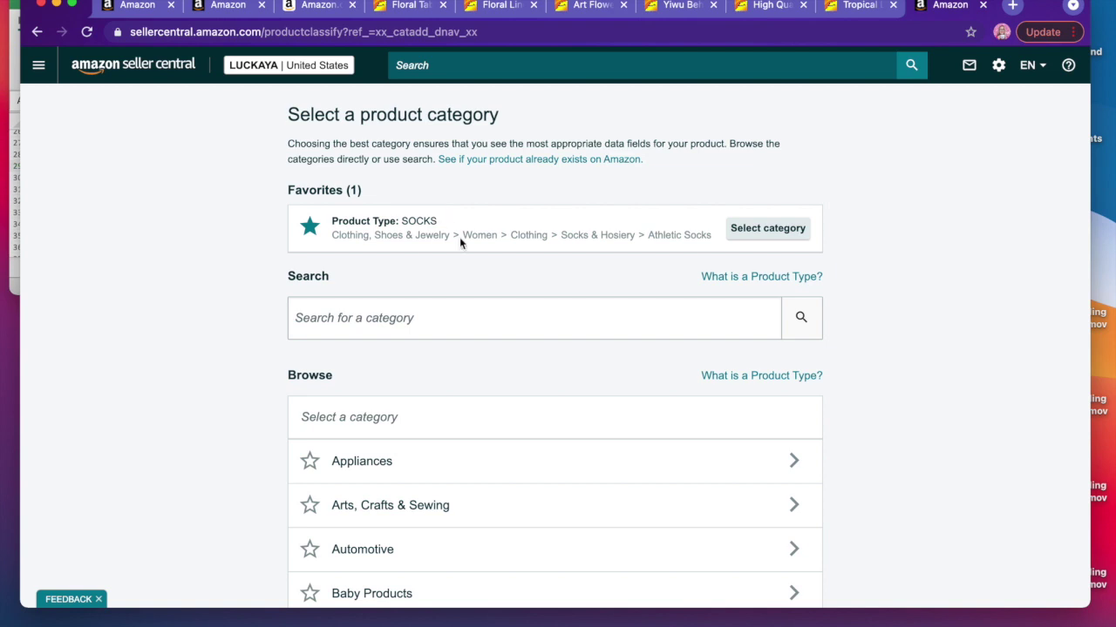
# - Search the product categories for "linen table cloth" and select Tablecloths under Dining & Entertaining > Tabletop Accessories > Linens
pyautogui.scroll(-1, 449, 251)
pyautogui.scroll(-3, 447, 251)
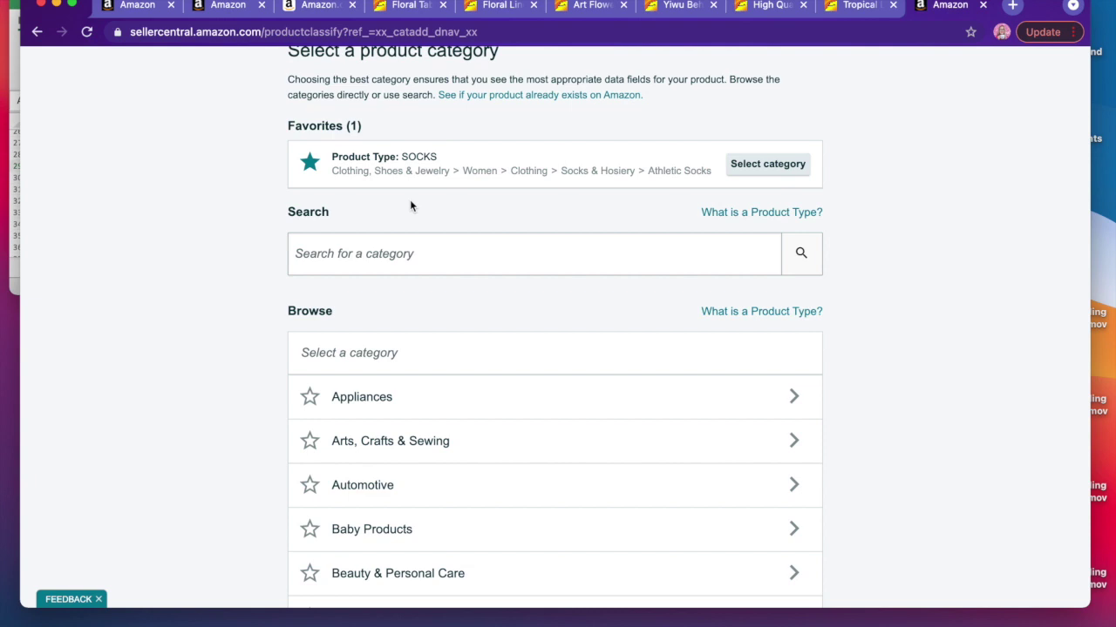
pyautogui.click(349, 253)
pyautogui.write('linen')
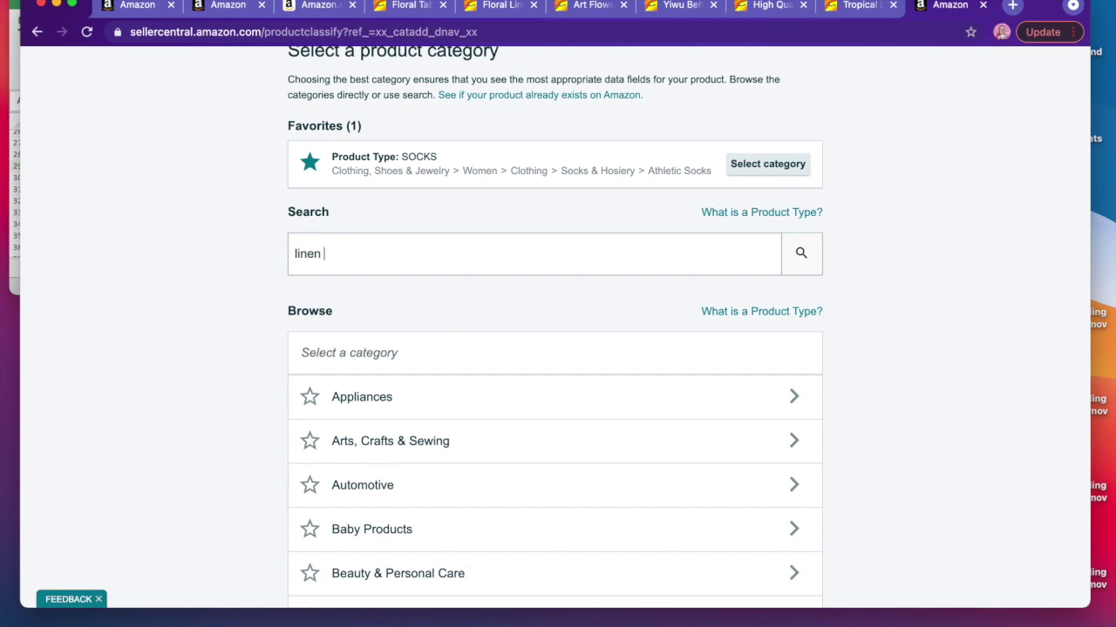
pyautogui.write(' table cloth')
pyautogui.click(801, 261)
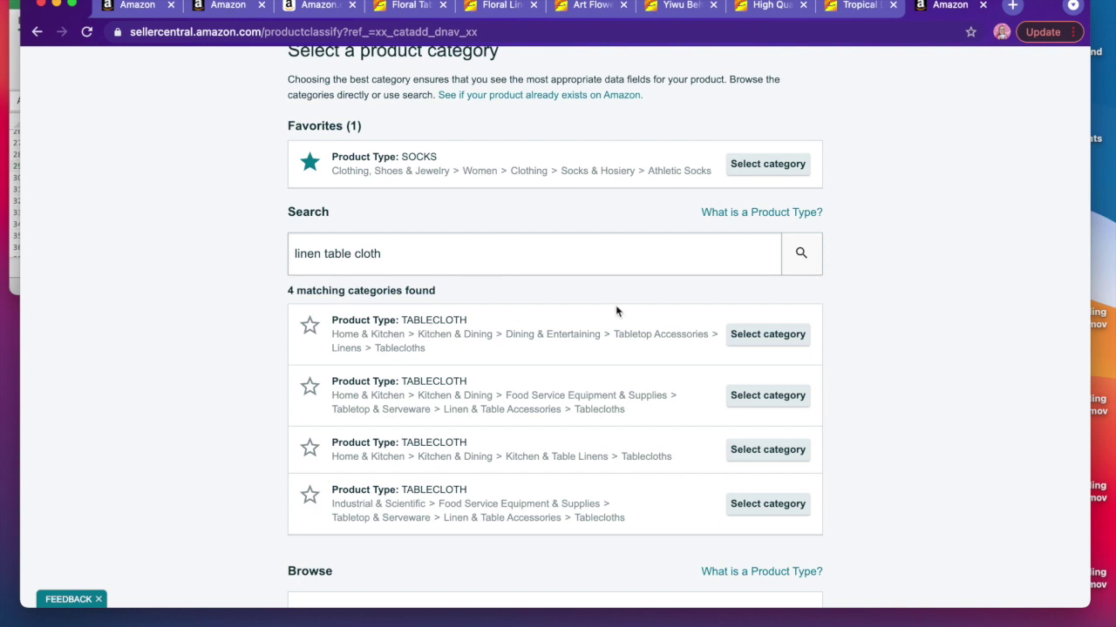
pyautogui.click(742, 339)
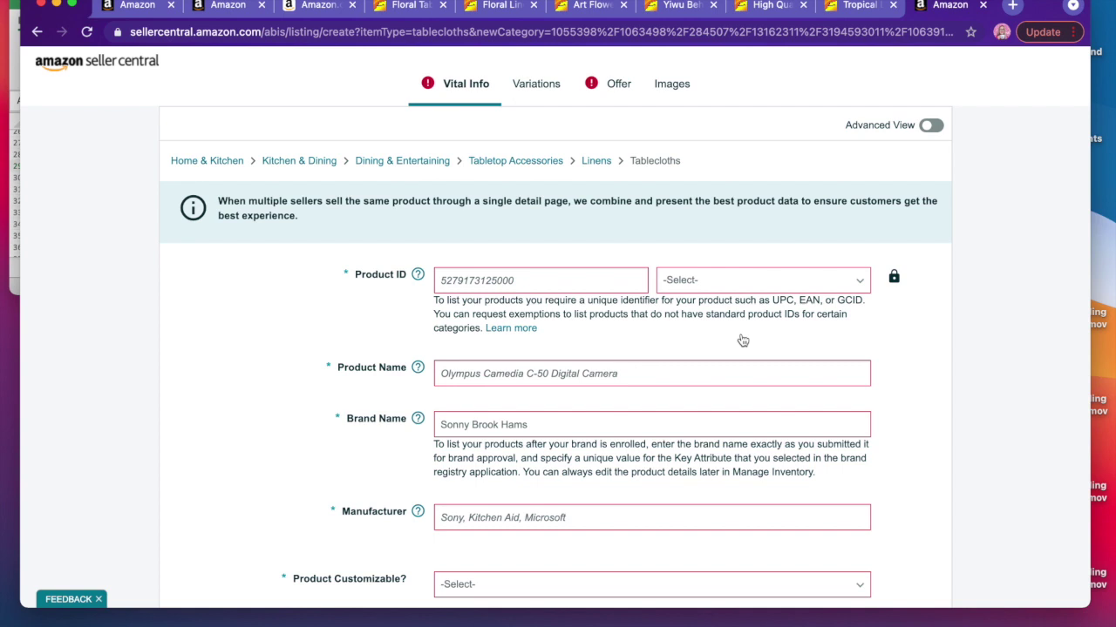
pyautogui.click(460, 281)
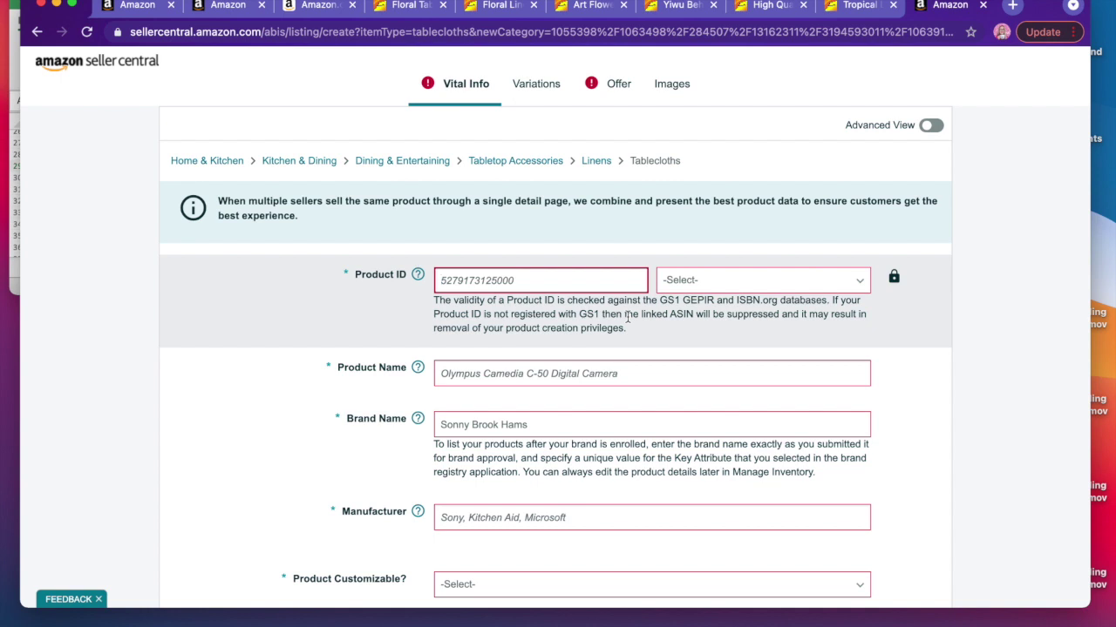
pyautogui.rightClick(452, 281)
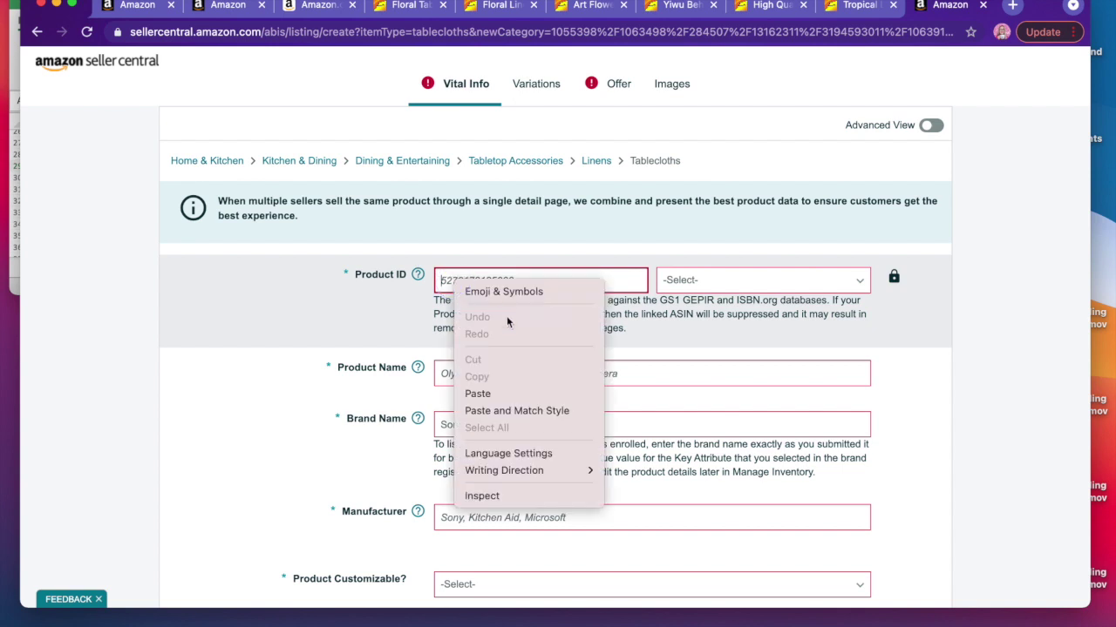
pyautogui.click(485, 399)
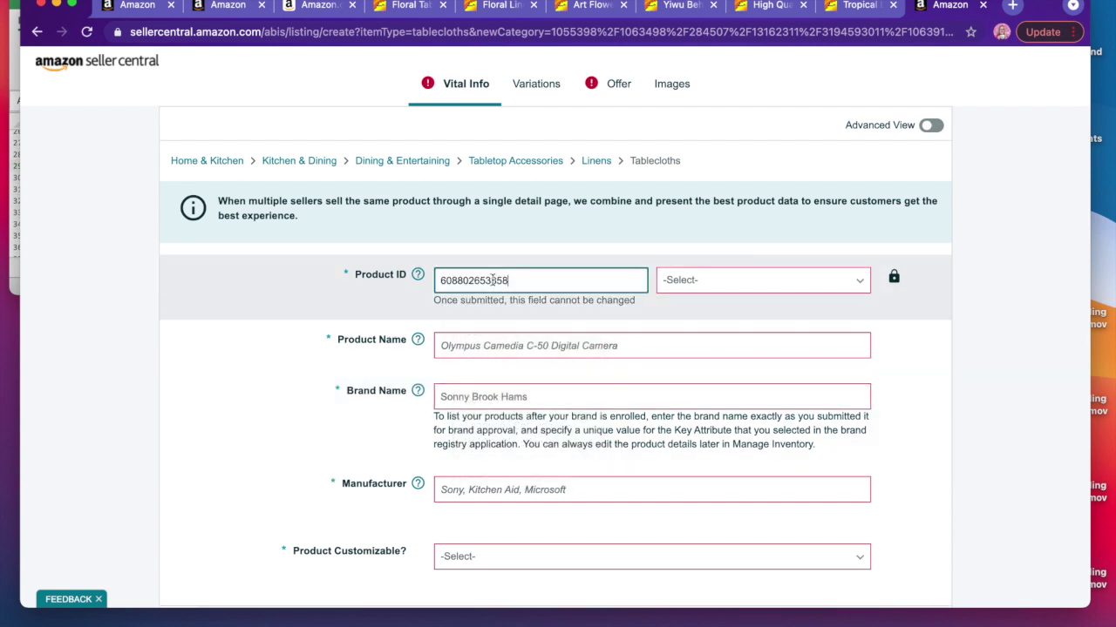
pyautogui.click(668, 288)
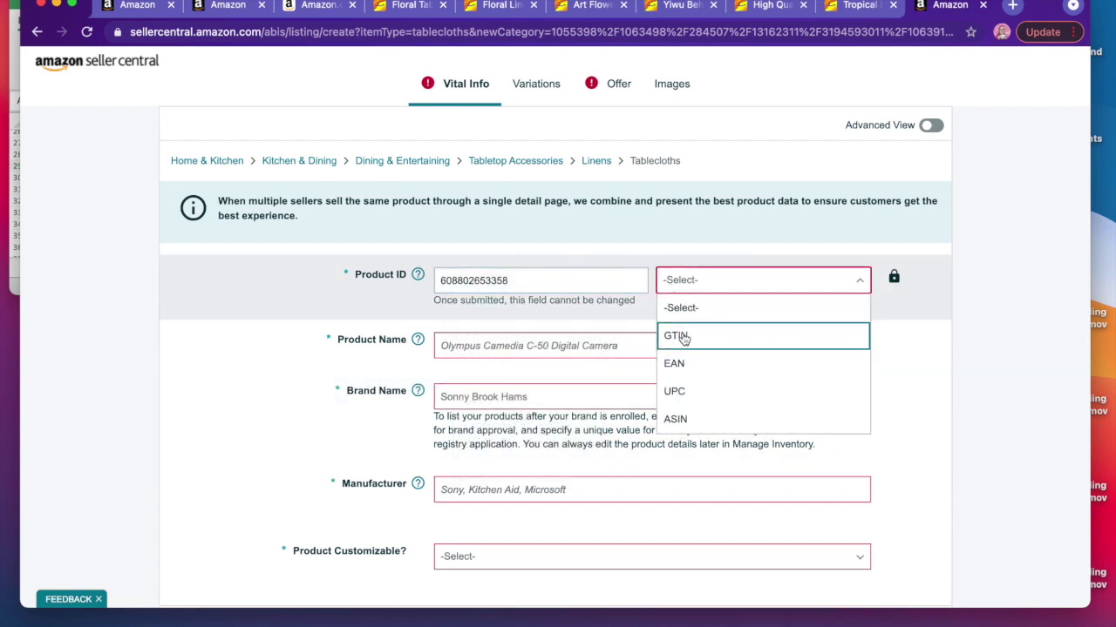
pyautogui.click(680, 395)
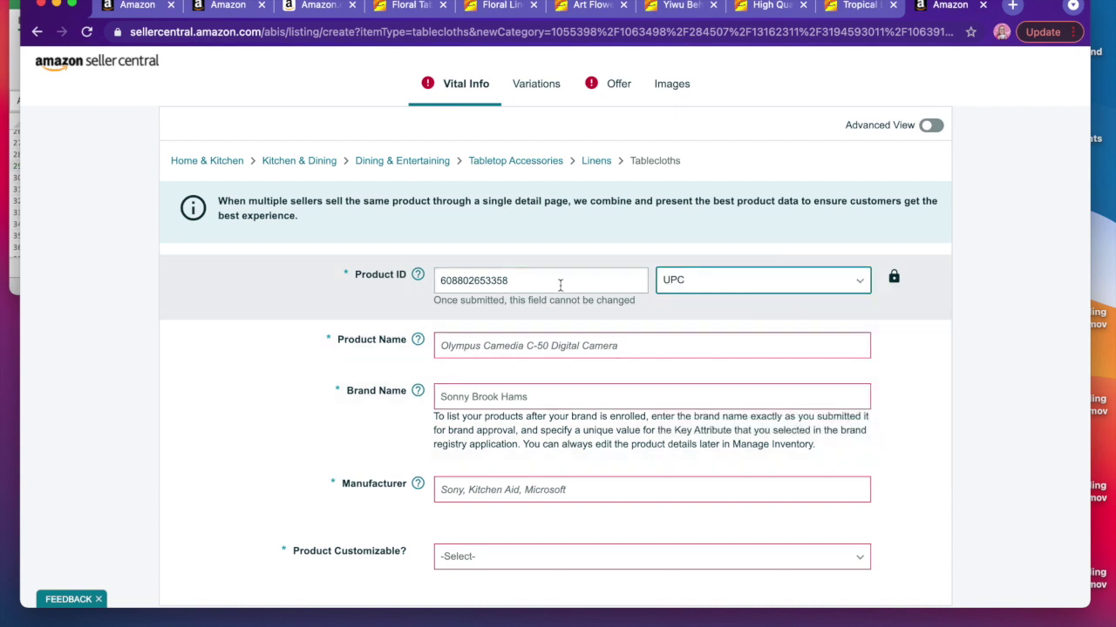
# - Return to the Amazon results for floral linen table clothes and open the Maison d' Hermine Jardin D'Ete tablecloth
pyautogui.click(475, 347)
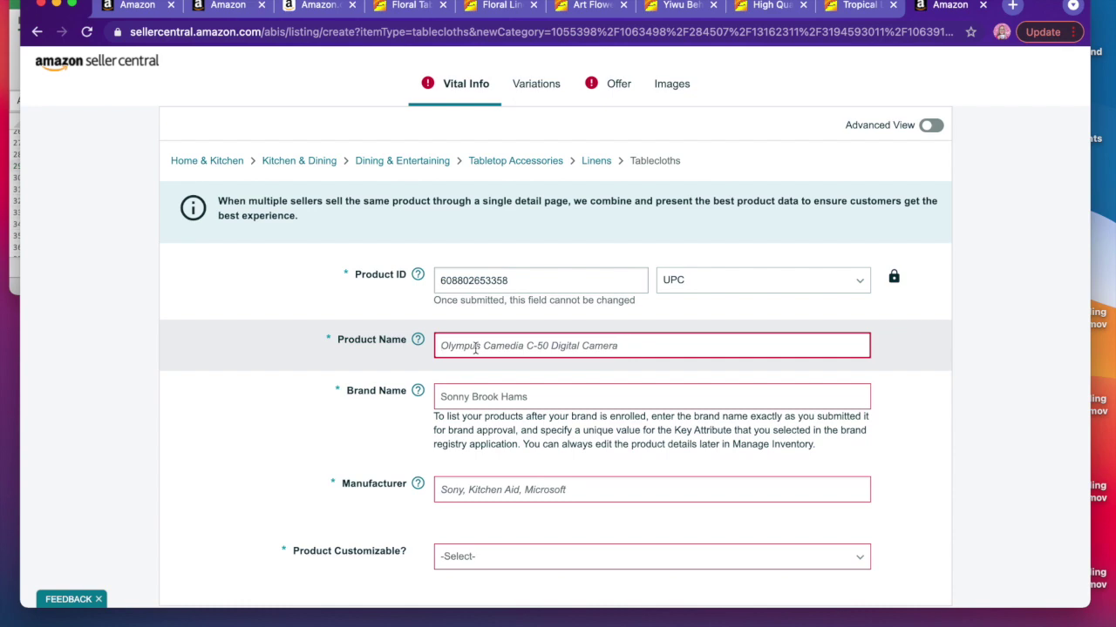
pyautogui.click(310, 7)
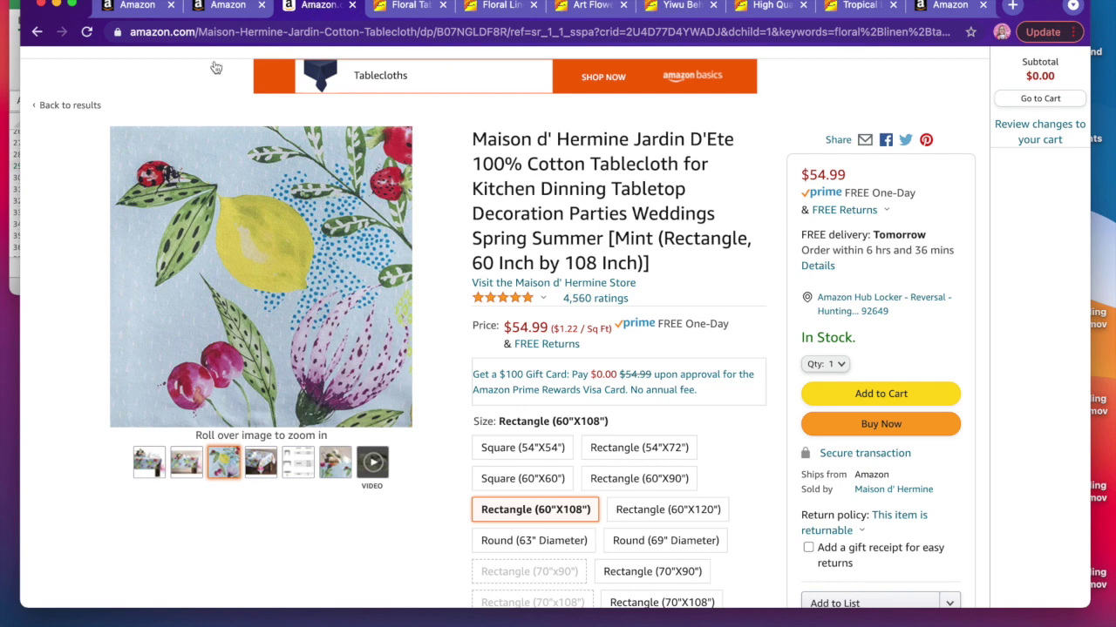
pyautogui.scroll(1, 43, 243)
pyautogui.click(36, 32)
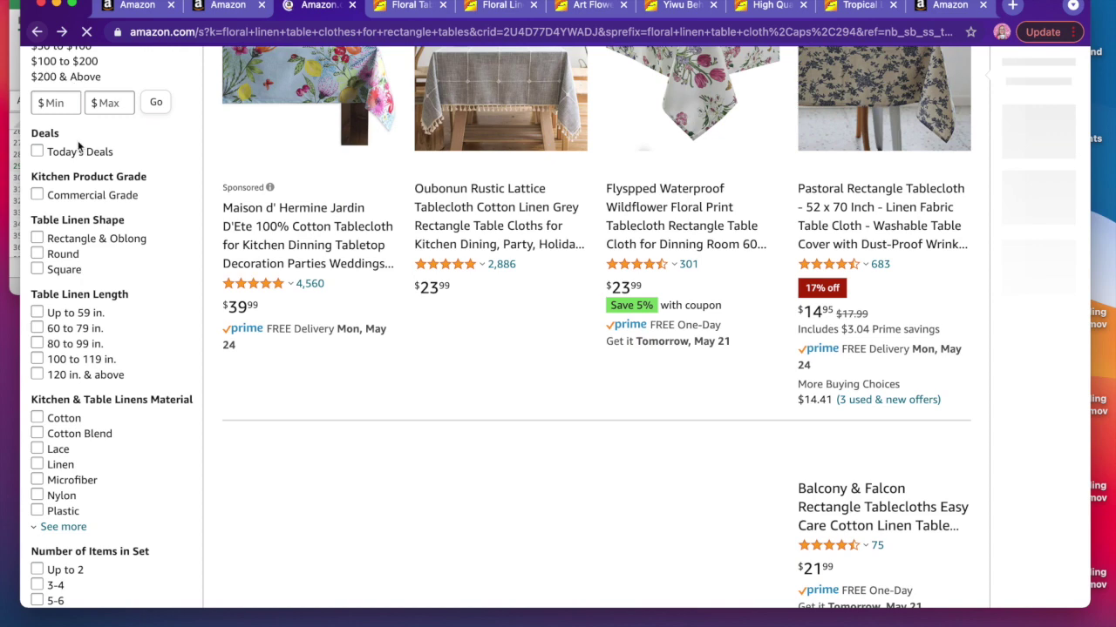
pyautogui.scroll(1, 275, 193)
pyautogui.scroll(5, 275, 193)
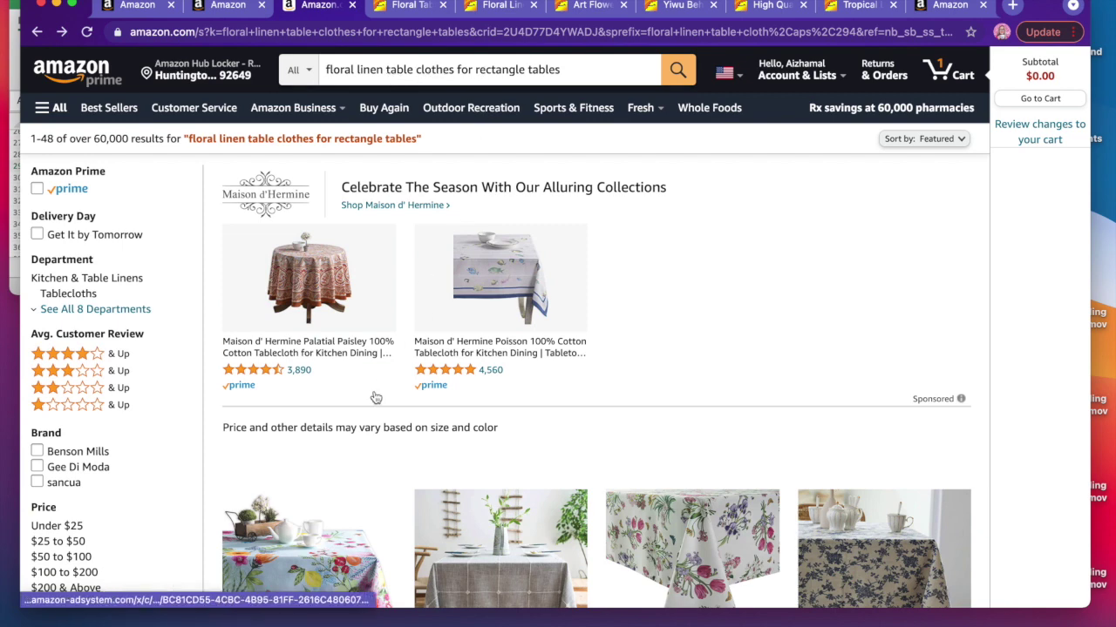
pyautogui.scroll(-2, 374, 394)
pyautogui.scroll(-2, 374, 398)
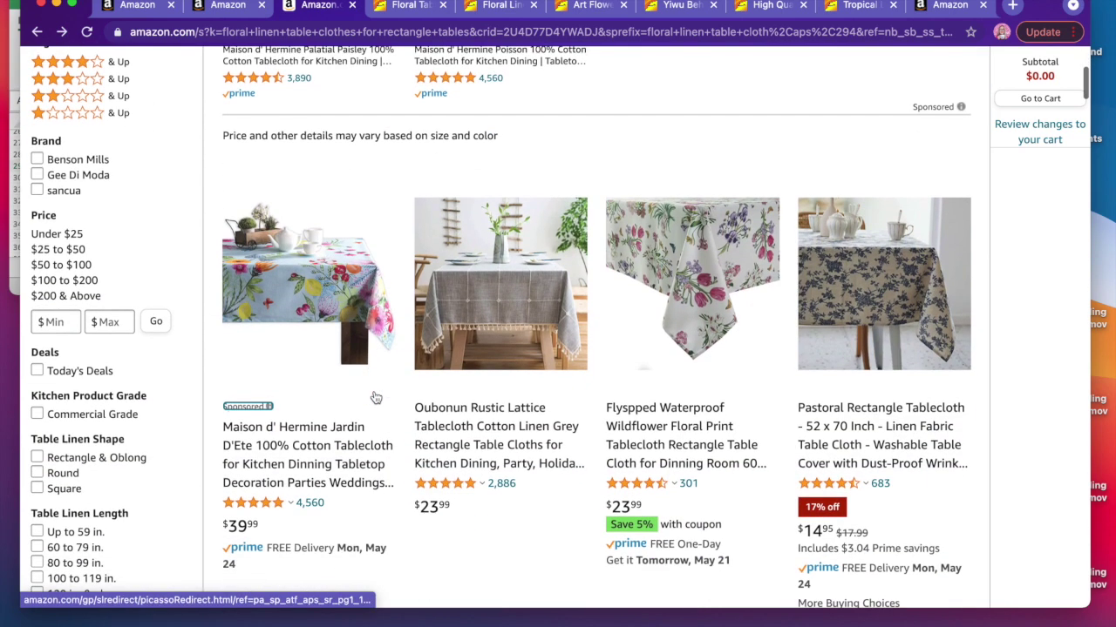
pyautogui.click(283, 303)
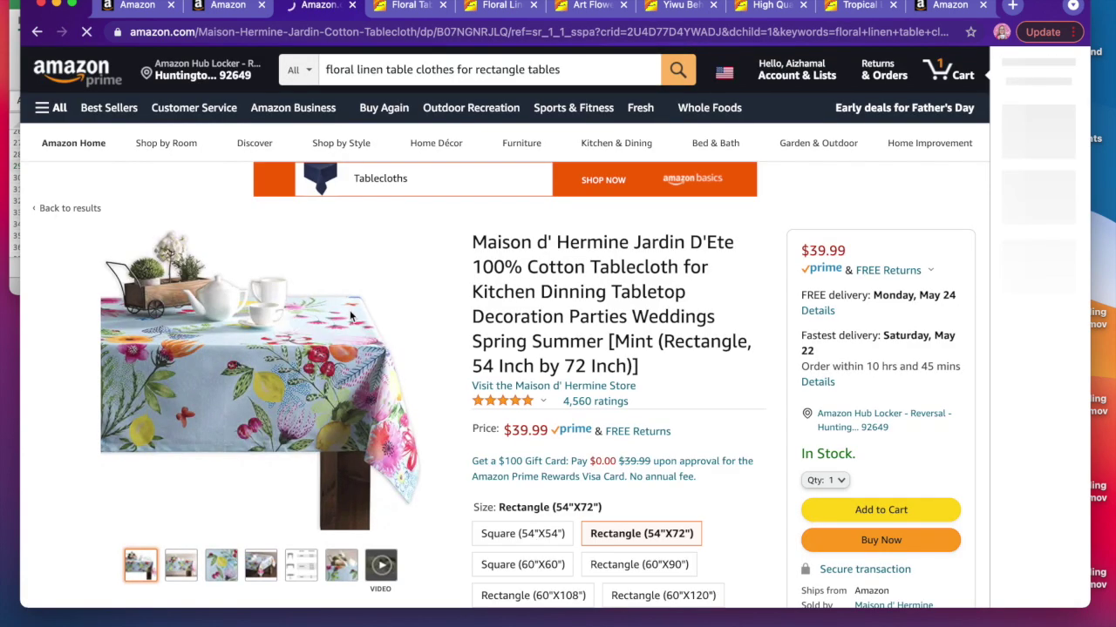
# - Copy the tablecloth's title without the brand, from "100% Cotton Tablecloth" through "54 Inch by 72 Inch)]"
pyautogui.scroll(-2, 697, 412)
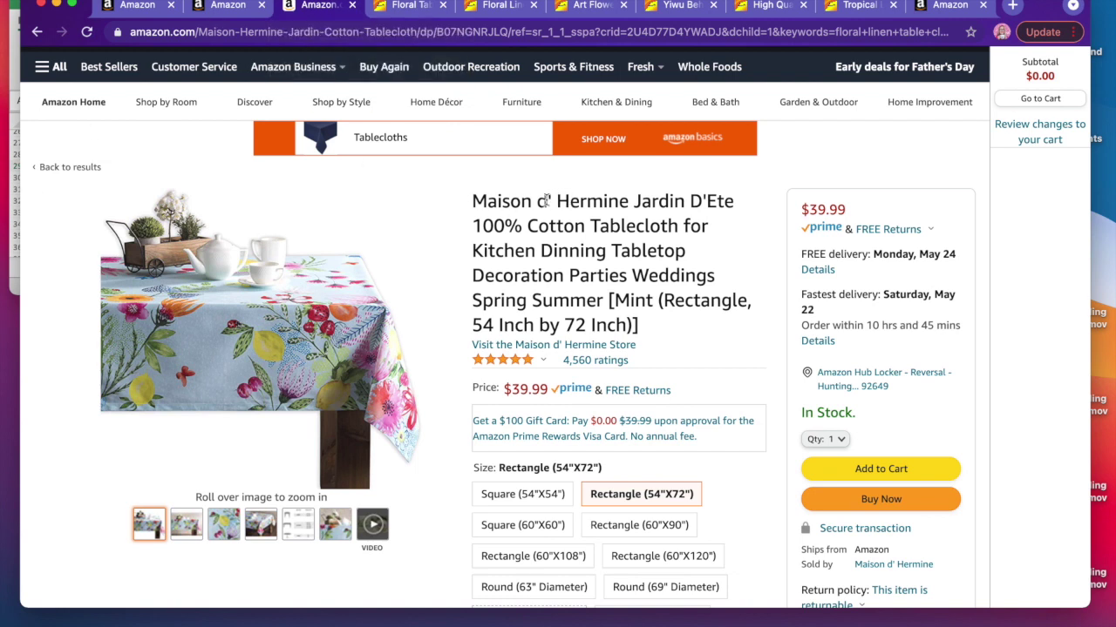
pyautogui.moveTo(473, 226); pyautogui.dragTo(726, 327)
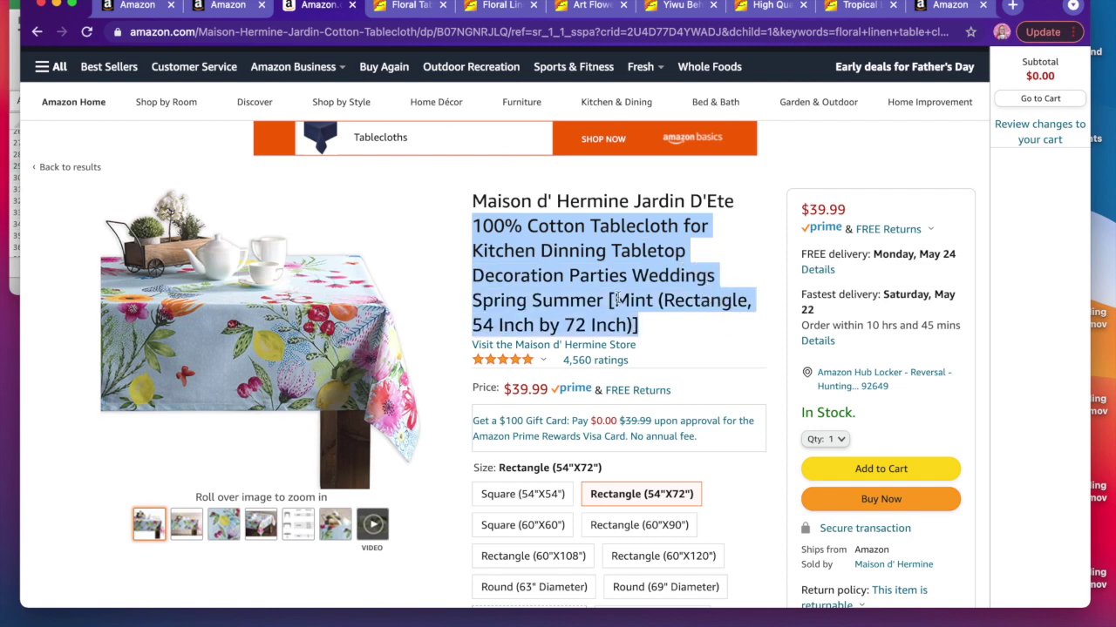
pyautogui.rightClick(558, 275)
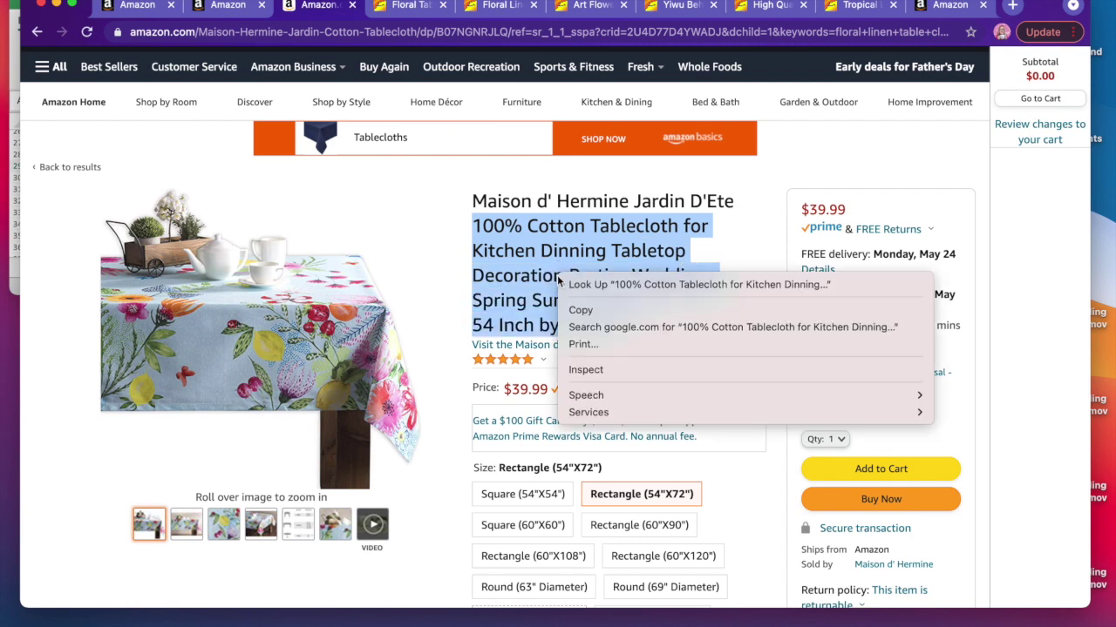
pyautogui.click(597, 310)
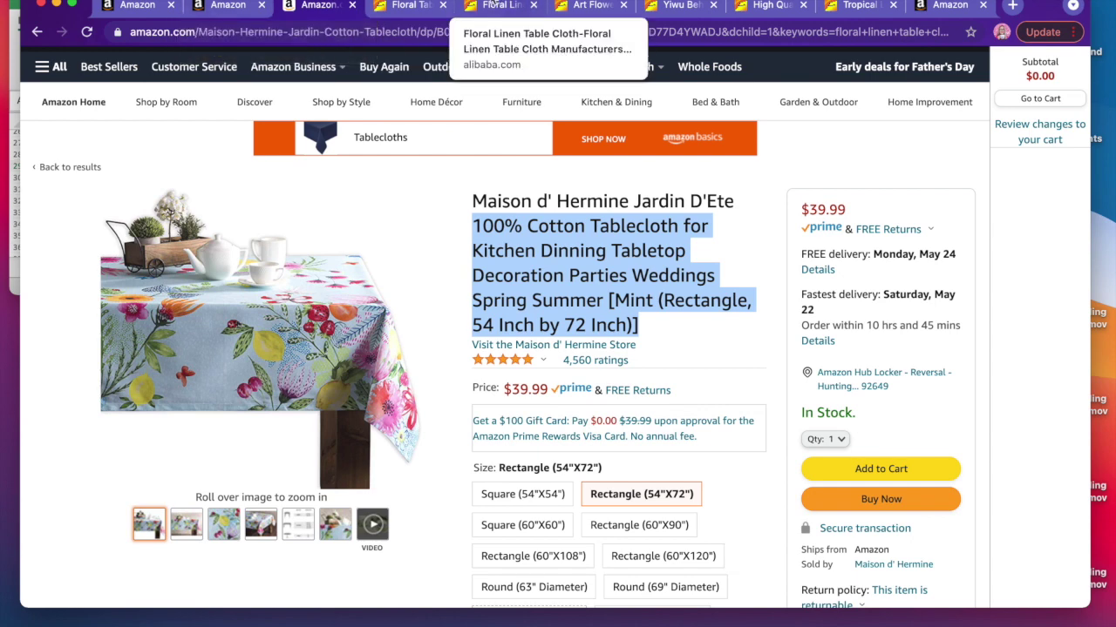
# - Return to the new tablecloth listing form in Seller Central and close the Maison d' Hermine page and the other listing draft
pyautogui.click(224, 12)
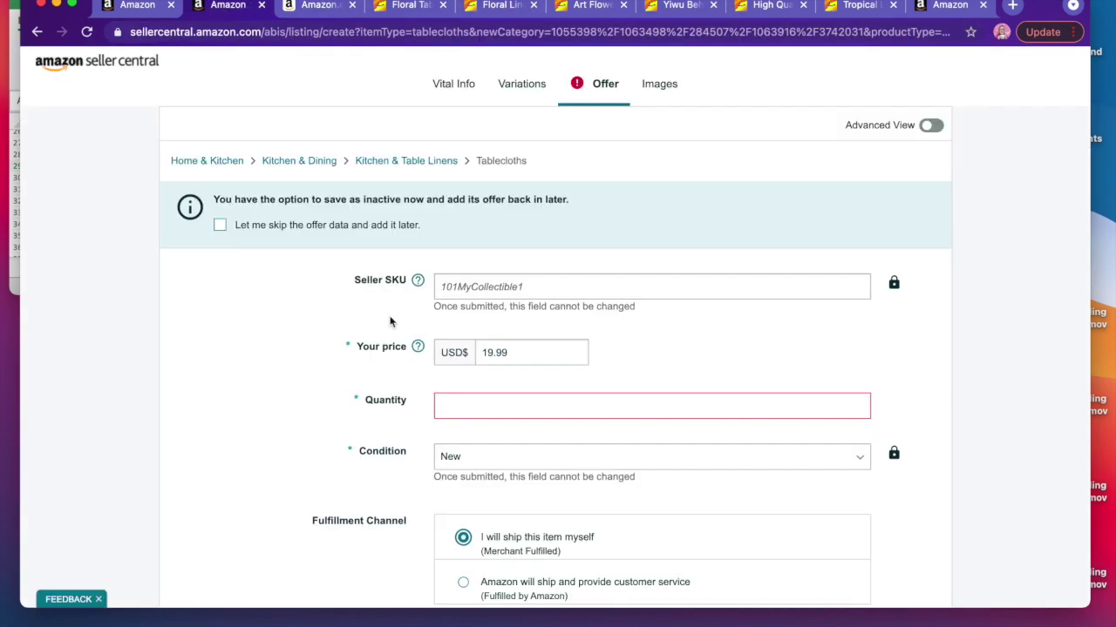
pyautogui.click(485, 406)
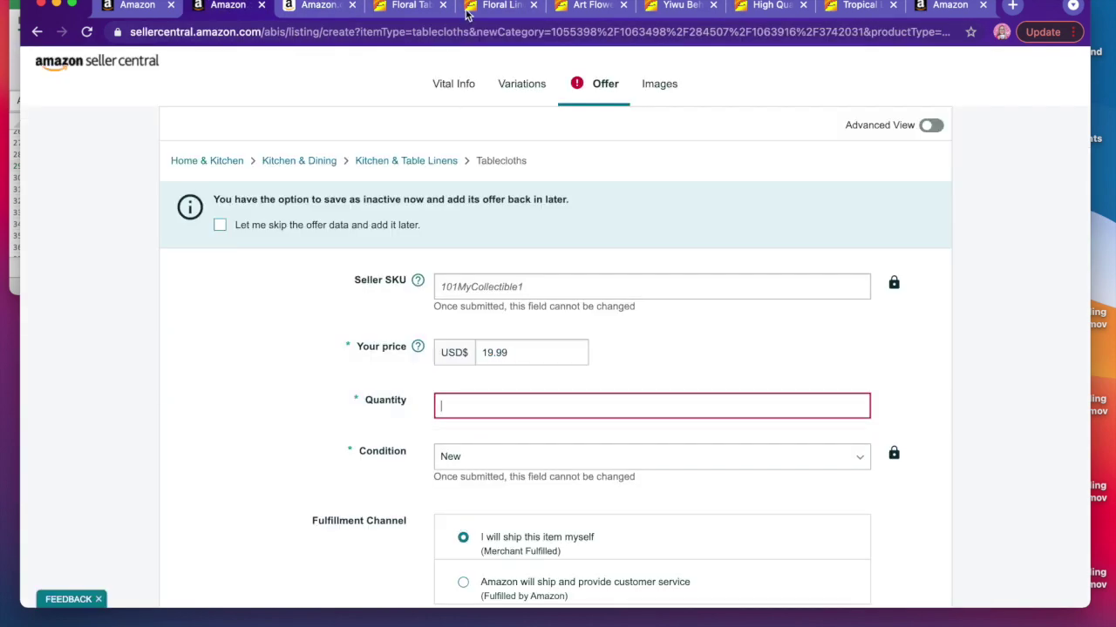
pyautogui.click(592, 7)
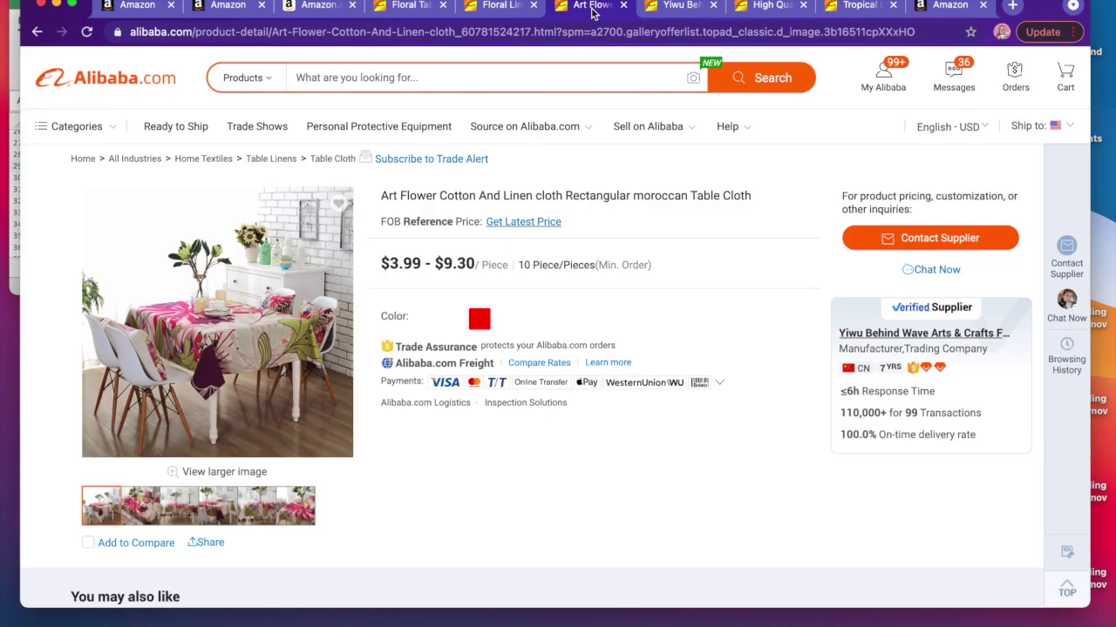
pyautogui.click(318, 5)
pyautogui.click(934, 7)
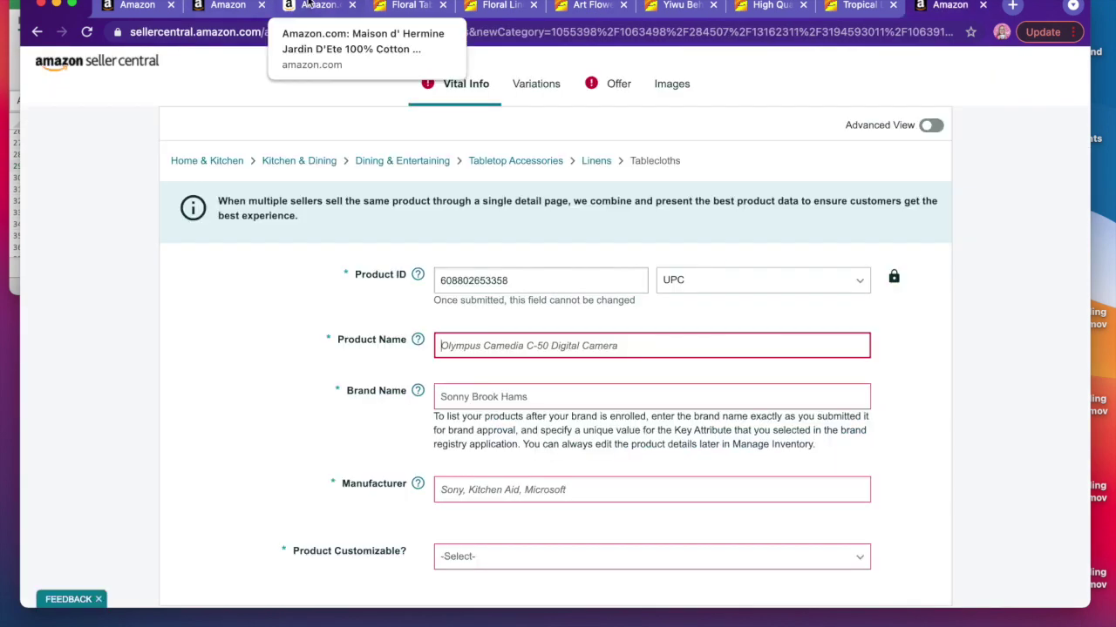
pyautogui.click(353, 6)
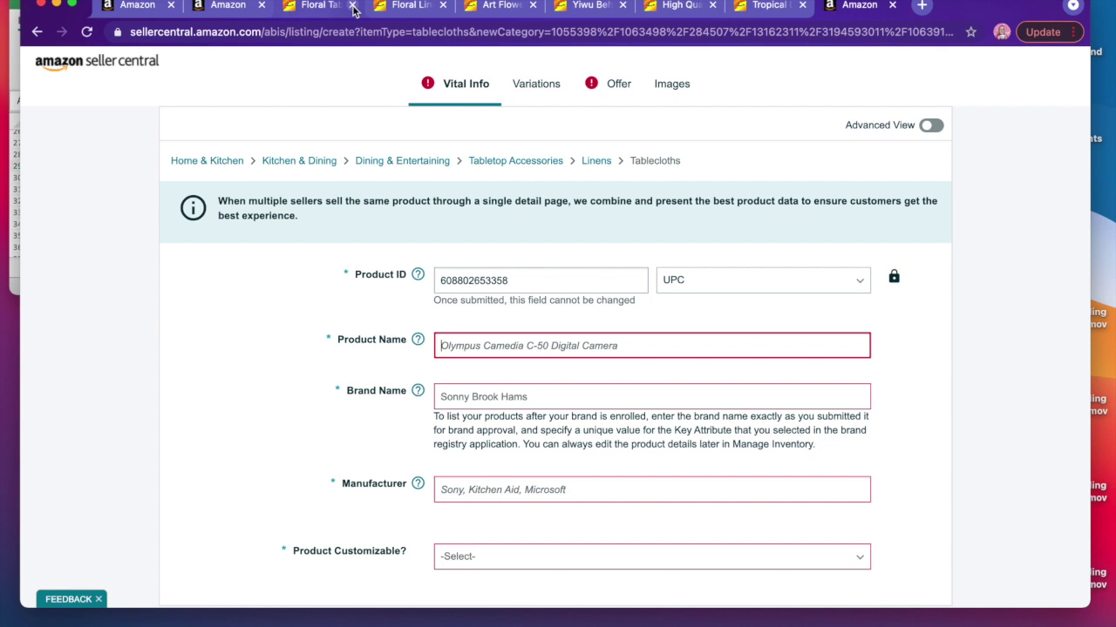
pyautogui.click(261, 5)
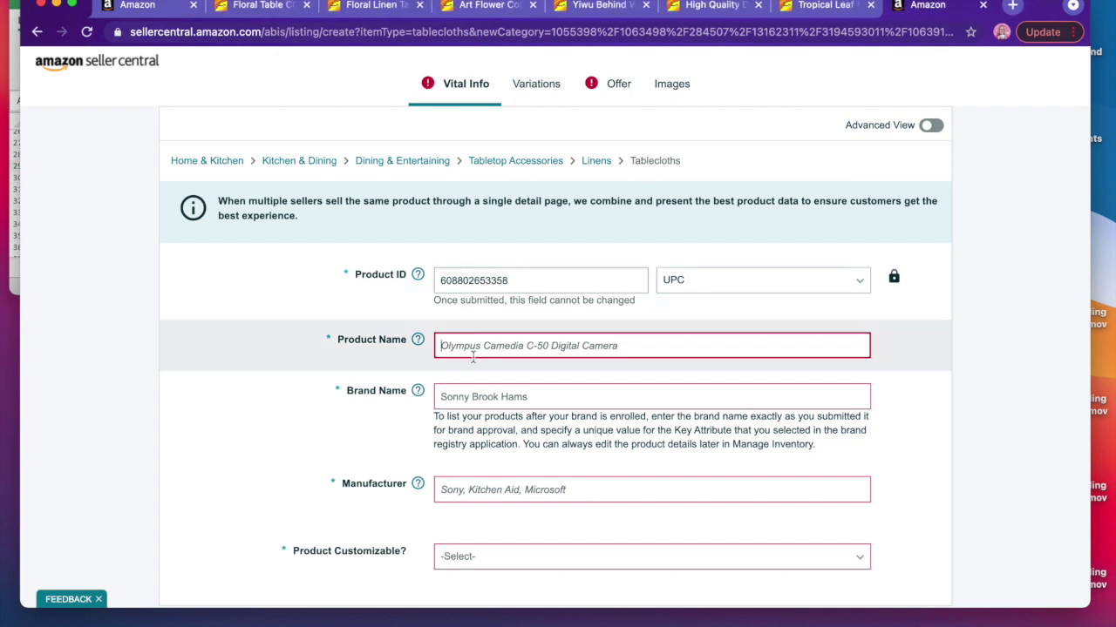
# - Paste the copied tablecloth title as the Product Name
pyautogui.rightClick(469, 346)
pyautogui.click(491, 457)
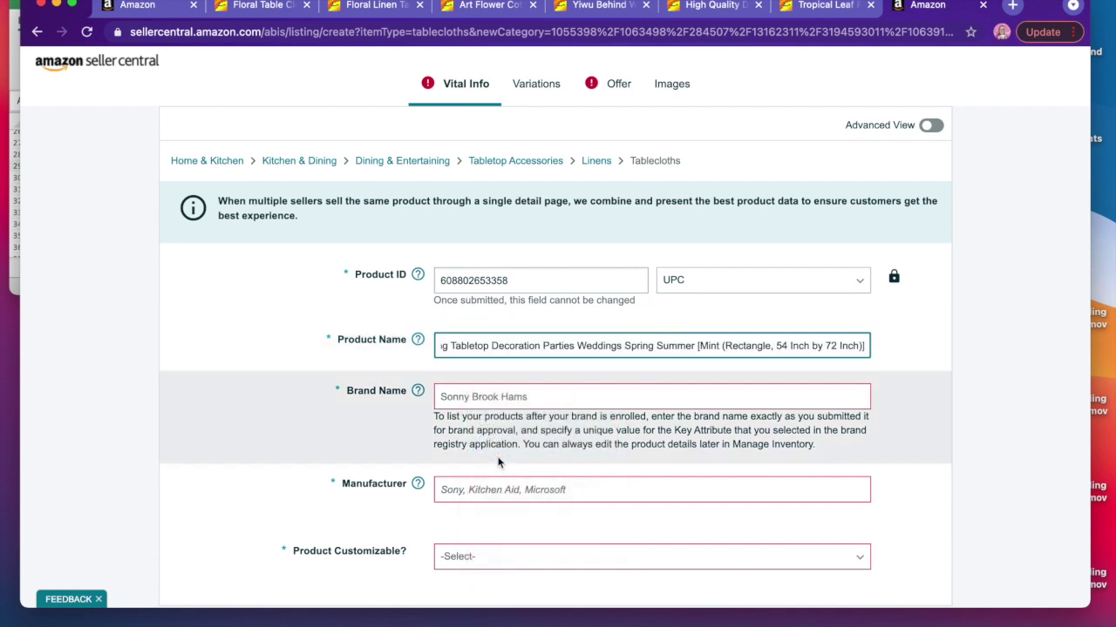
# - In the product name, replace "Cotton" with "Moroccan Linen" and correct "Dinning" to "Dining"
pyautogui.click(522, 346)
pyautogui.press('Left')
pyautogui.press('Left')
pyautogui.press('Left')
pyautogui.press('Left')
pyautogui.press('Left')
pyautogui.press('Left')
pyautogui.press('Left')
pyautogui.press('Left')
pyautogui.press('Left')
pyautogui.press('Left')
pyautogui.press('Left')
pyautogui.press('Left')
pyautogui.press('Left')
pyautogui.press('Left')
pyautogui.press('Left')
pyautogui.press('Left')
pyautogui.press('Left')
pyautogui.press('Left')
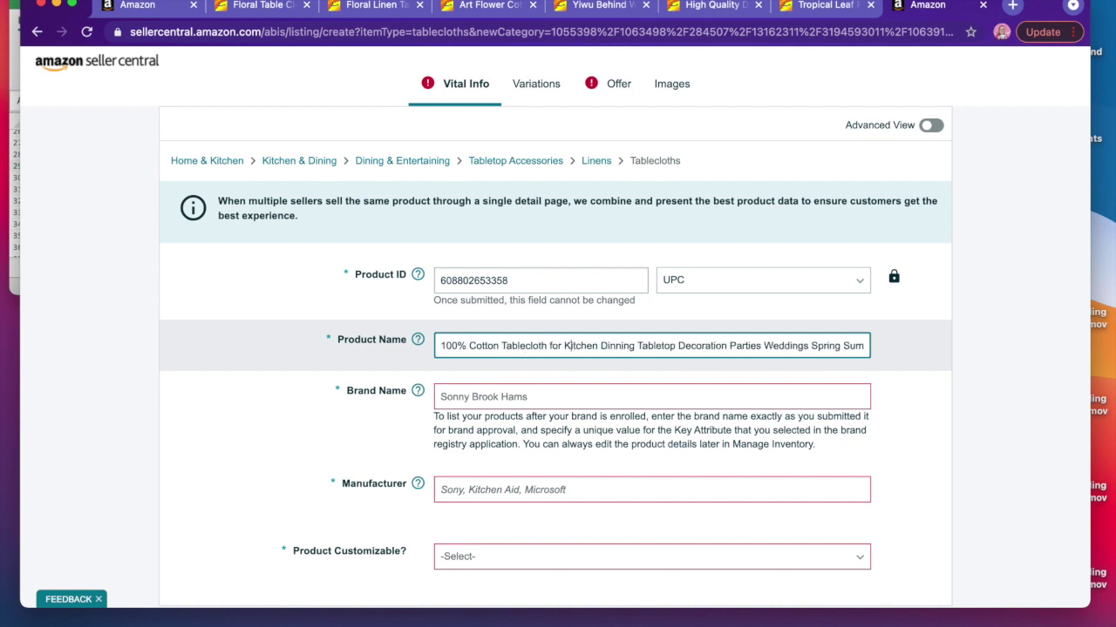
pyautogui.press('Left')
pyautogui.press('Left')
pyautogui.press('Left')
pyautogui.press('Left')
pyautogui.press('Left')
pyautogui.press('Left')
pyautogui.press('Left')
pyautogui.press('Left')
pyautogui.press('Left')
pyautogui.press('Left')
pyautogui.press('Left')
pyautogui.click(498, 346)
pyautogui.press('BackSpace')
pyautogui.press('BackSpace')
pyautogui.press('BackSpace')
pyautogui.press('BackSpace')
pyautogui.press('BackSpace')
pyautogui.press('BackSpace')
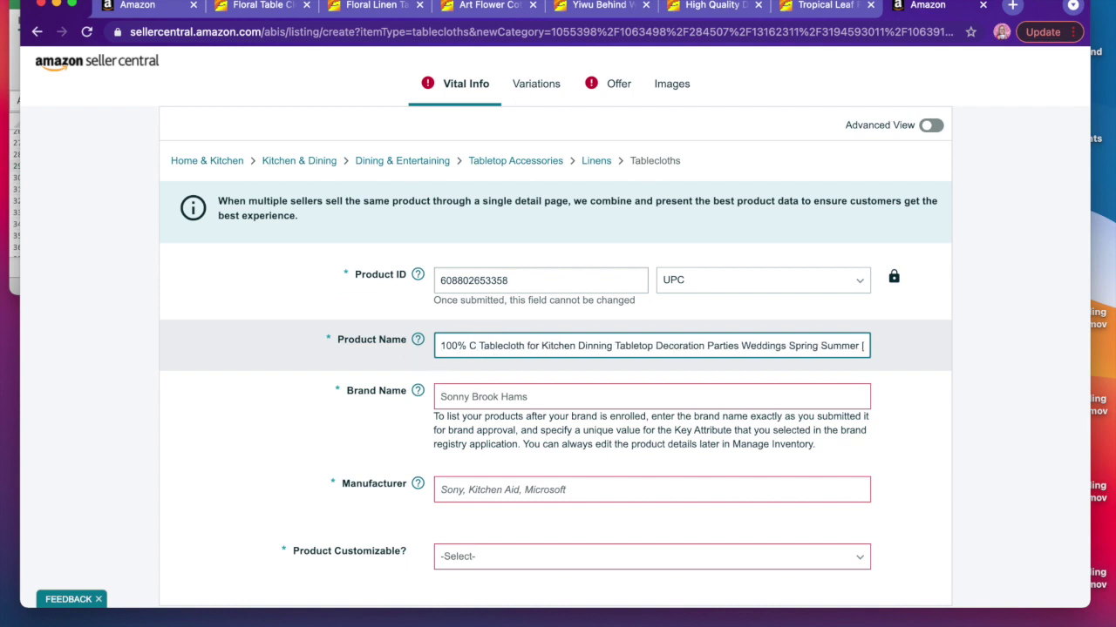
pyautogui.write('Morocc')
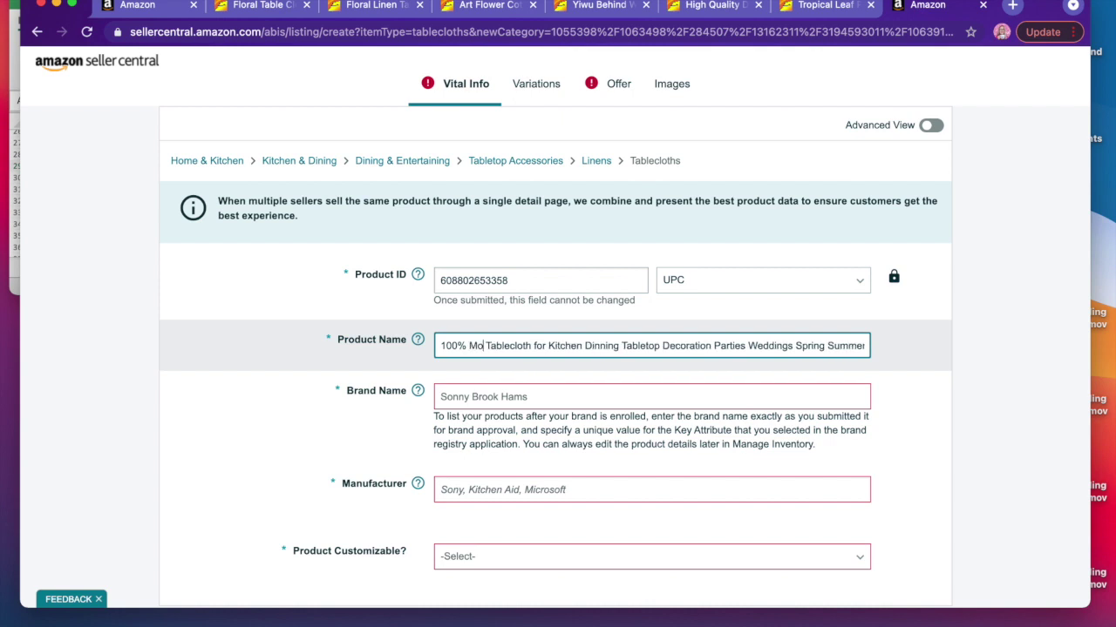
pyautogui.write('an Linen')
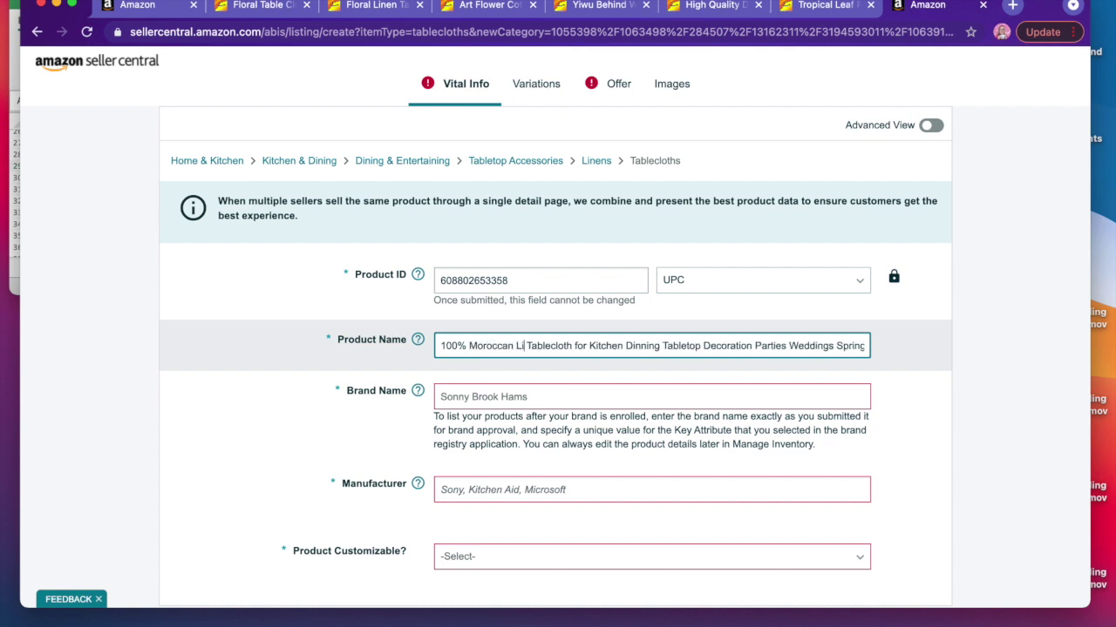
pyautogui.click(660, 346)
pyautogui.press('BackSpace')
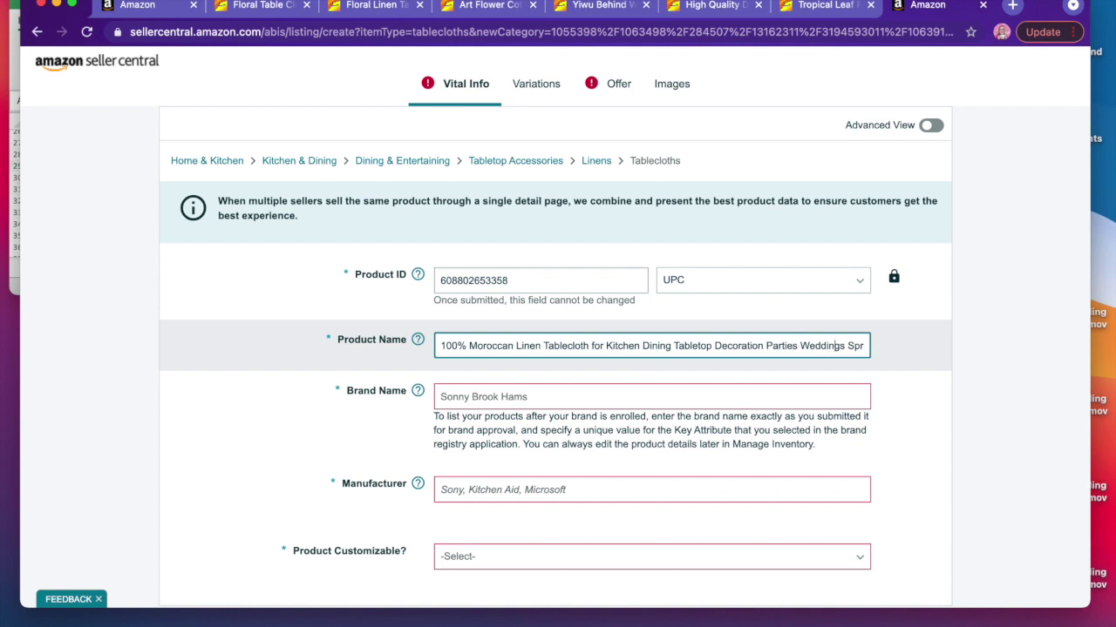
# - Replace the bracketed mint color and size ending of the product name with "Rectangle 70"x 100""
pyautogui.hscroll(5, 678, 346)
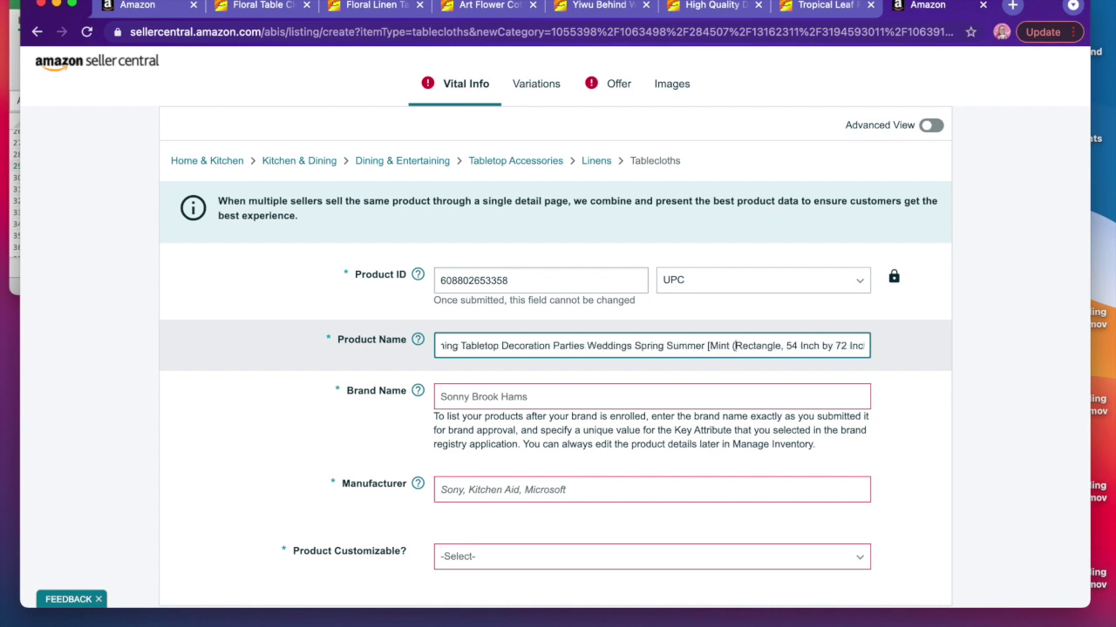
pyautogui.hscroll(1, 858, 346)
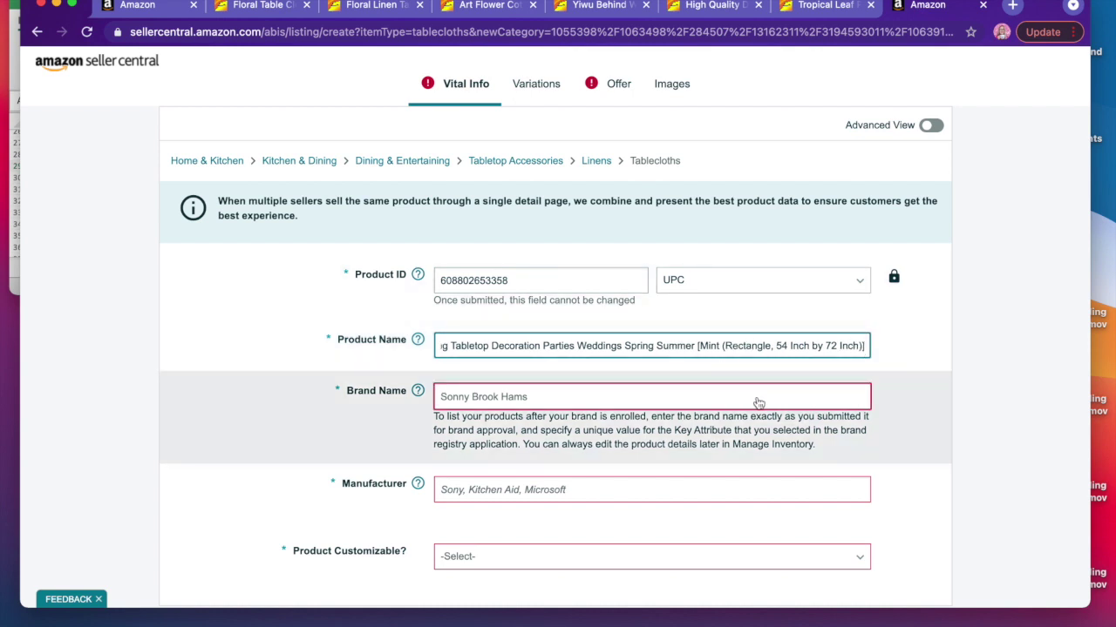
pyautogui.hscroll(-1, 864, 346)
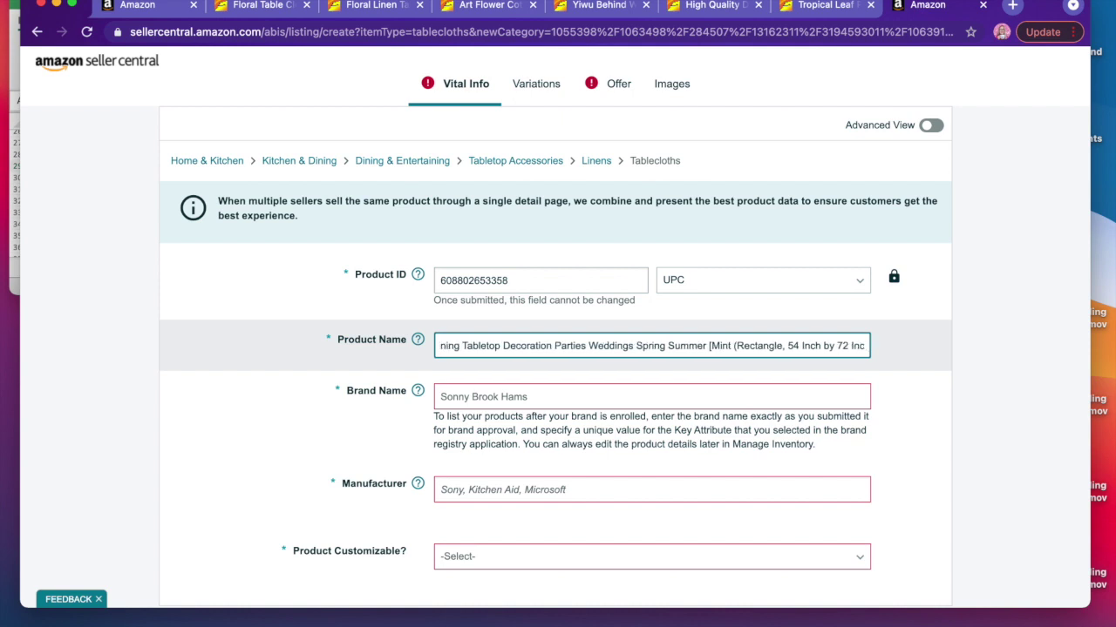
pyautogui.hscroll(-4, 652, 346)
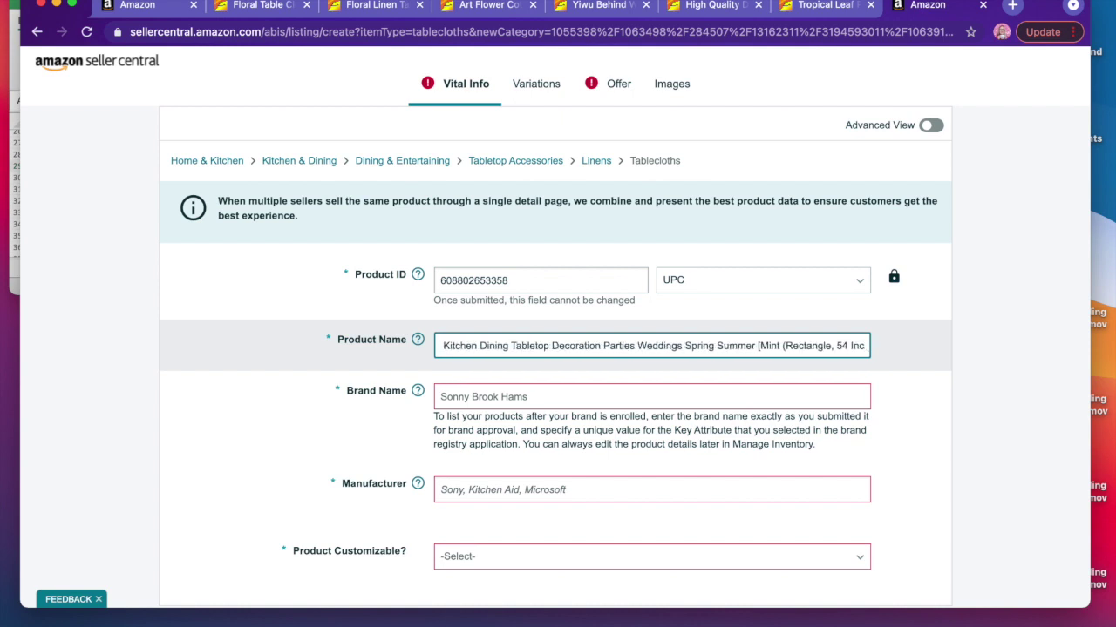
pyautogui.hscroll(-3, 652, 346)
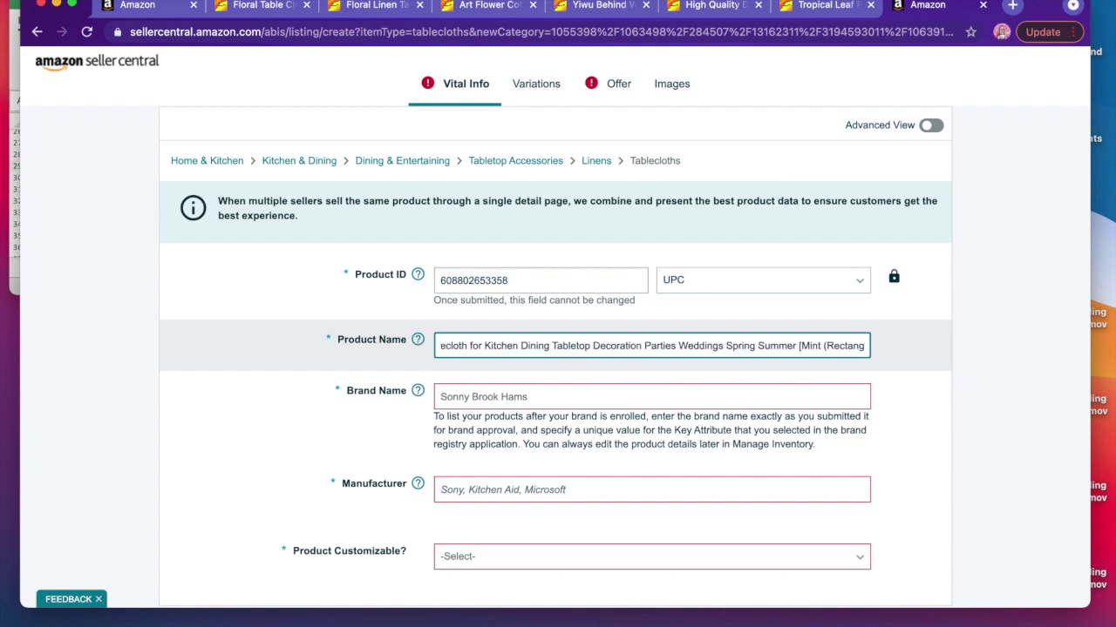
pyautogui.hscroll(-3, 652, 346)
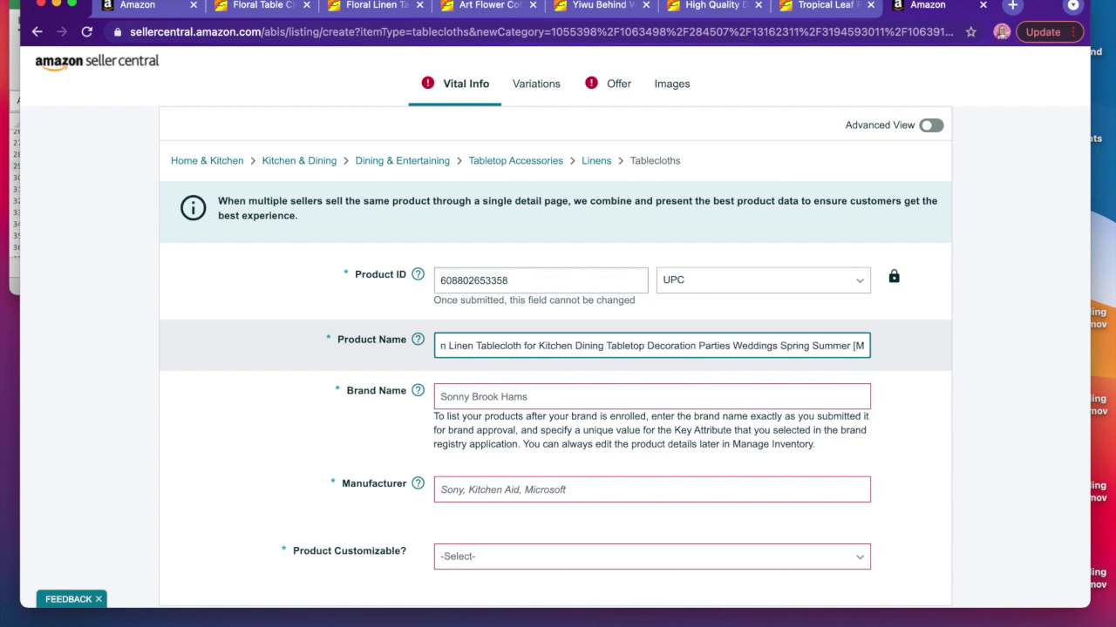
pyautogui.hscroll(3, 652, 346)
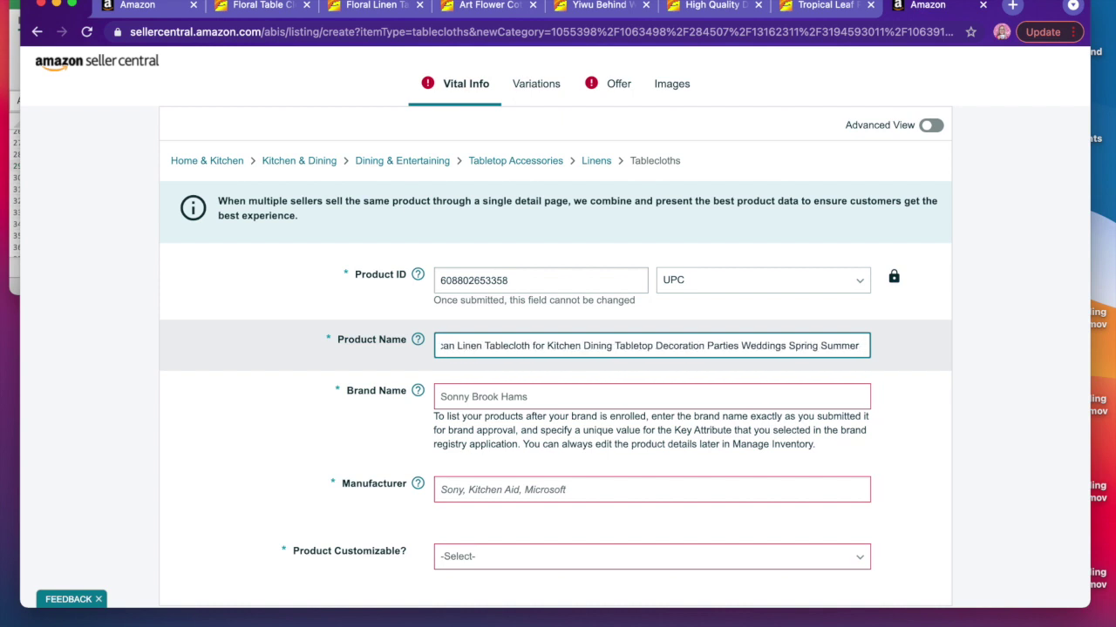
pyautogui.hscroll(3, 652, 346)
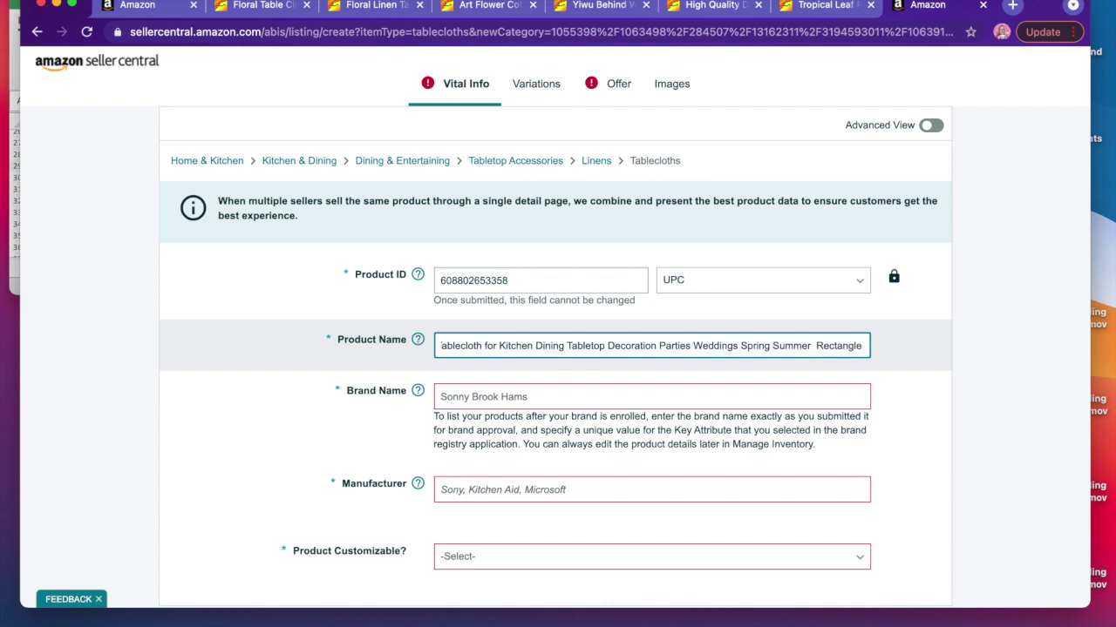
pyautogui.hscroll(2, 651, 346)
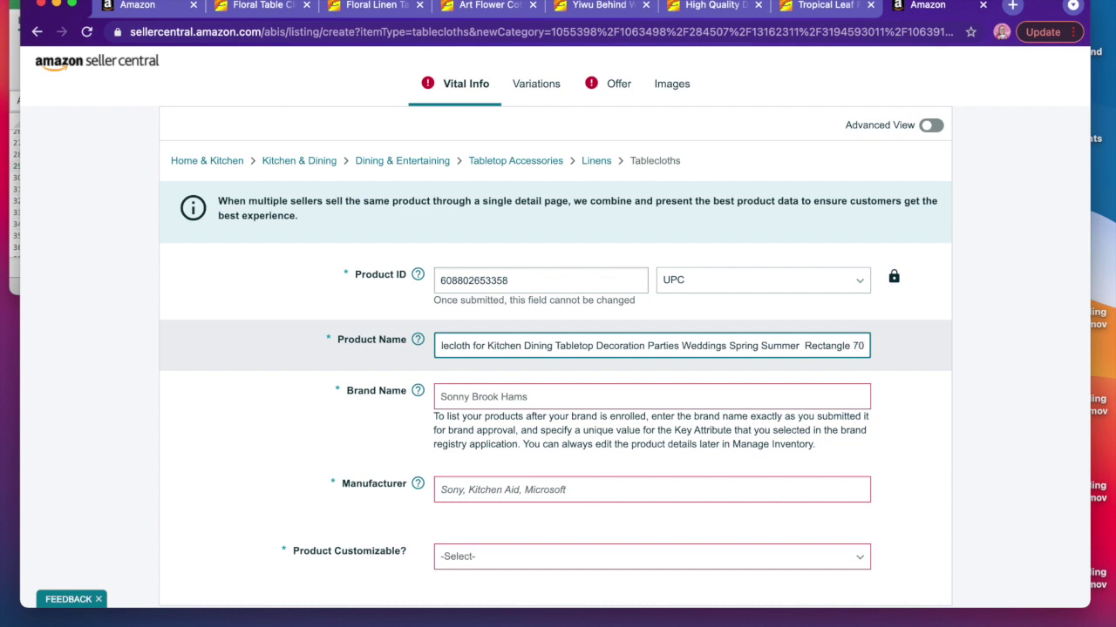
pyautogui.hscroll(2, 652, 346)
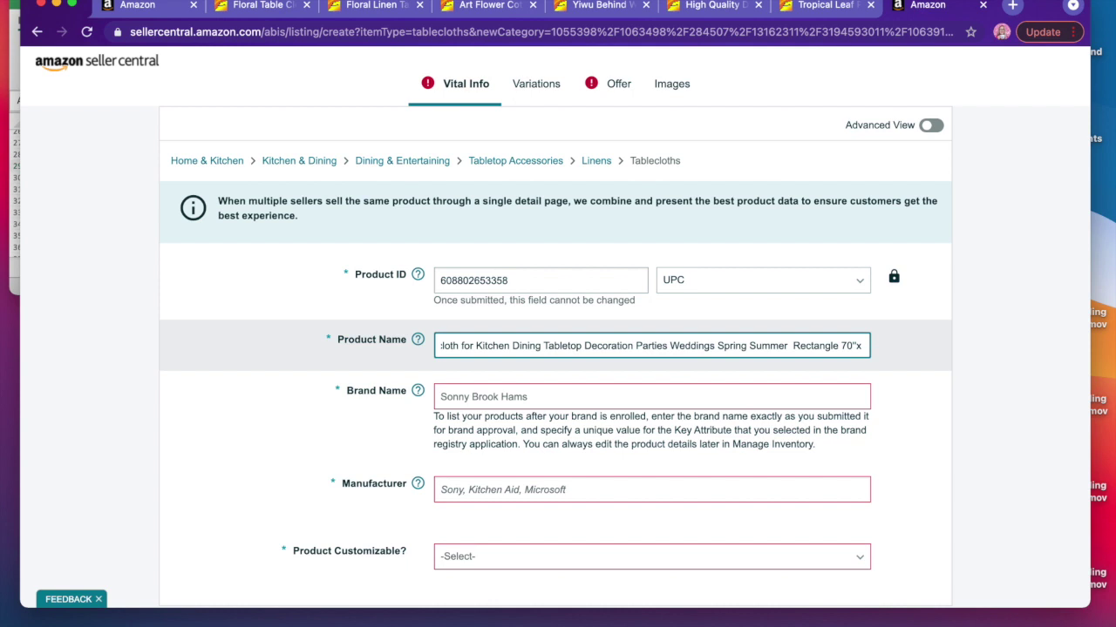
pyautogui.hscroll(2, 652, 346)
pyautogui.write('"')
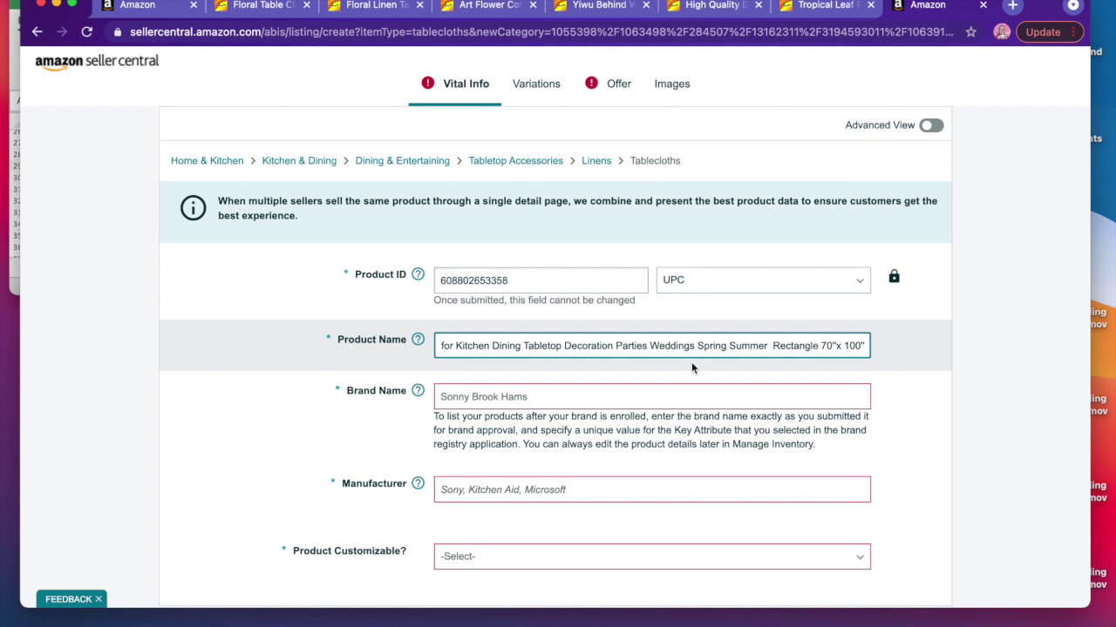
# - Set both the brand name and the manufacturer to LUCKAYA
pyautogui.scroll(-2, 694, 370)
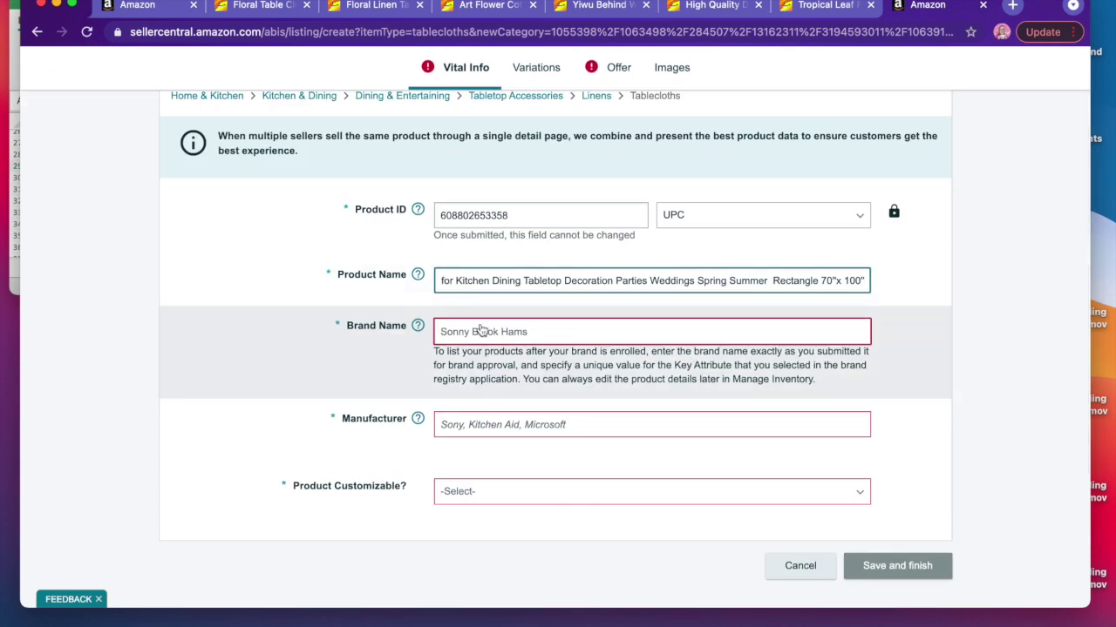
pyautogui.click(476, 334)
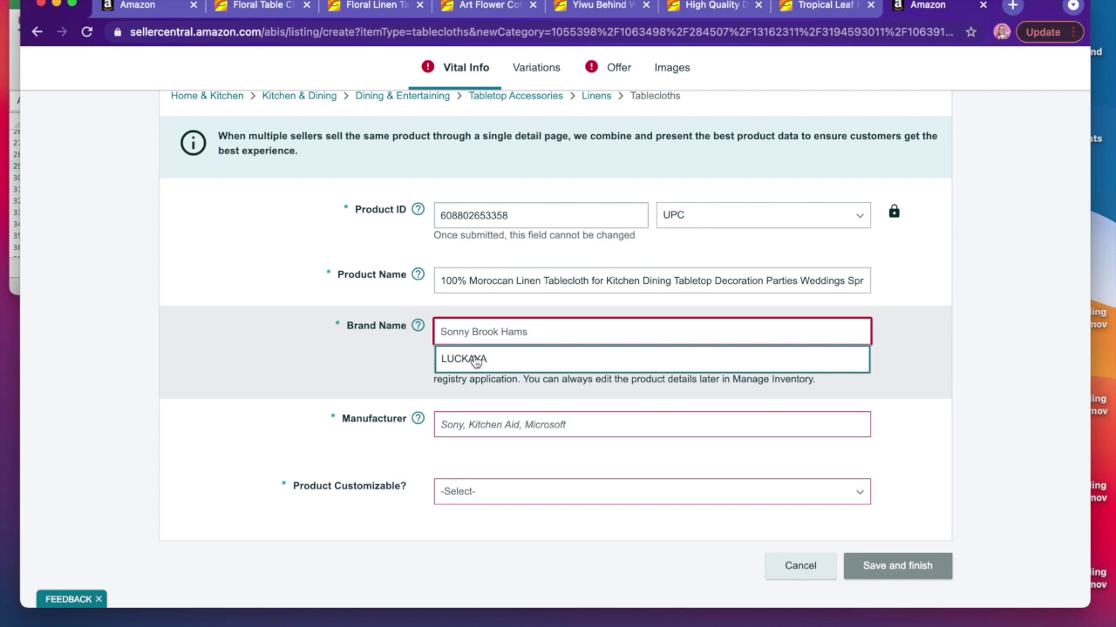
pyautogui.click(475, 360)
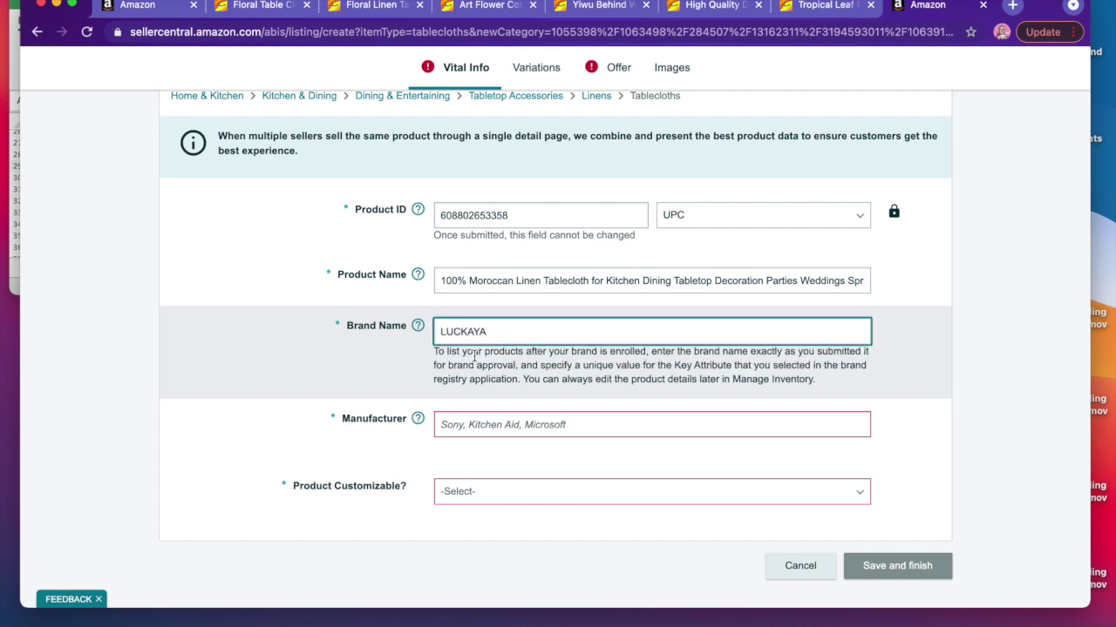
pyautogui.scroll(-2, 505, 341)
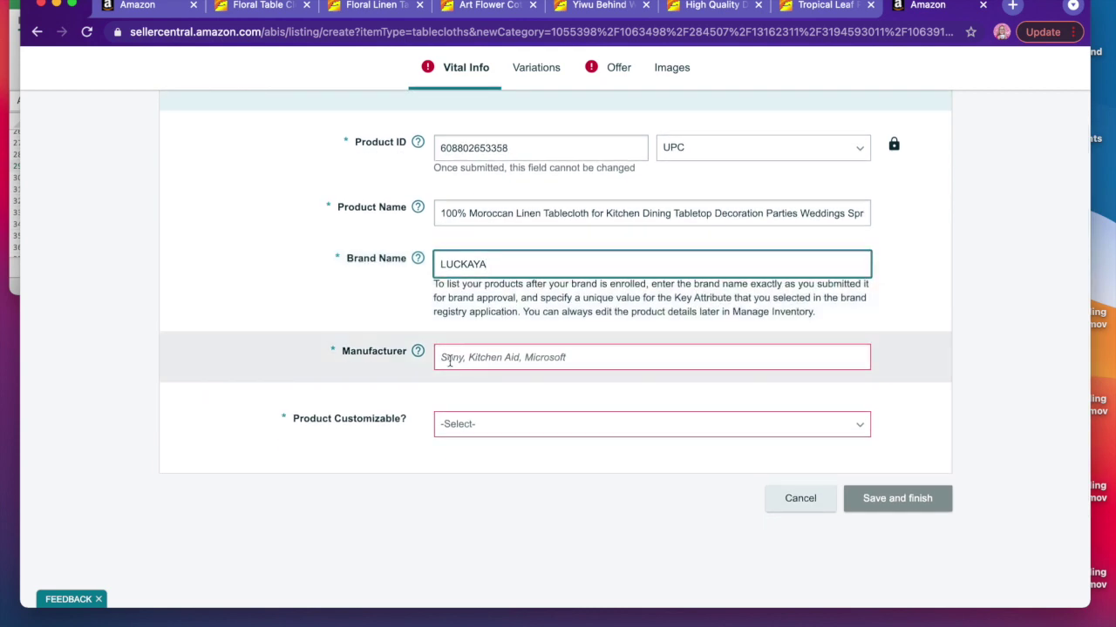
pyautogui.click(484, 356)
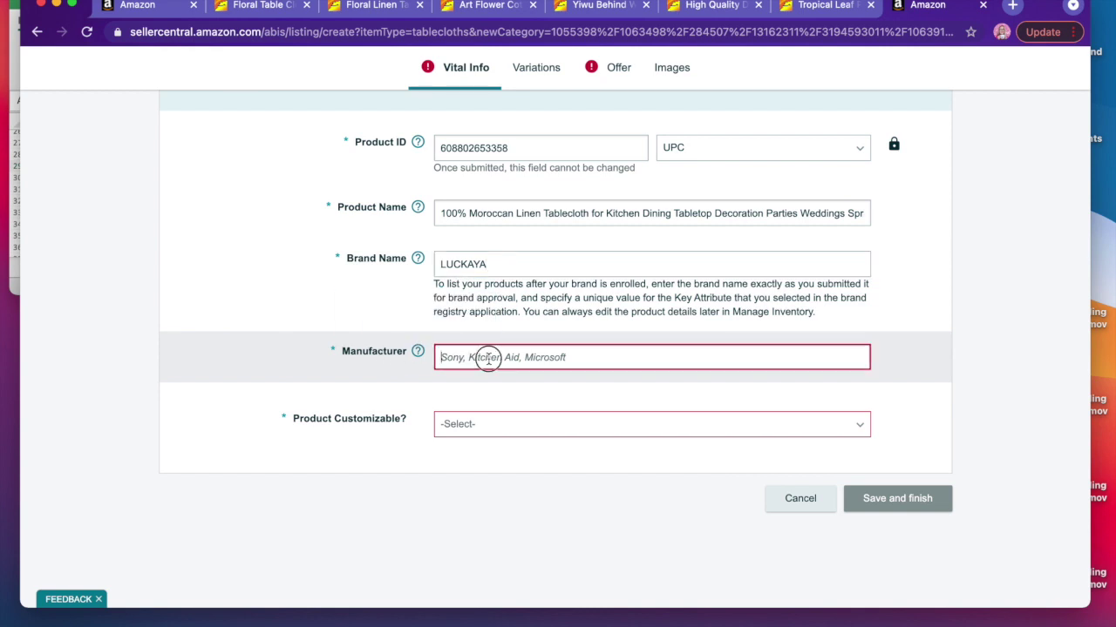
pyautogui.write('LUCKAYA')
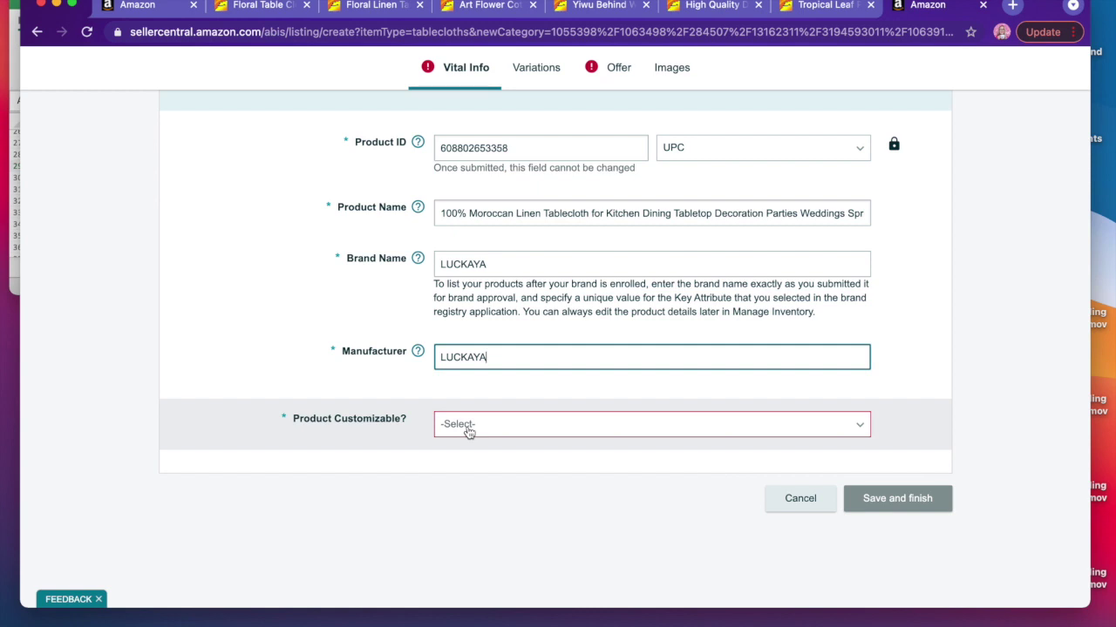
# - Set Product Customizable to No and review the vital info entries
pyautogui.click(468, 432)
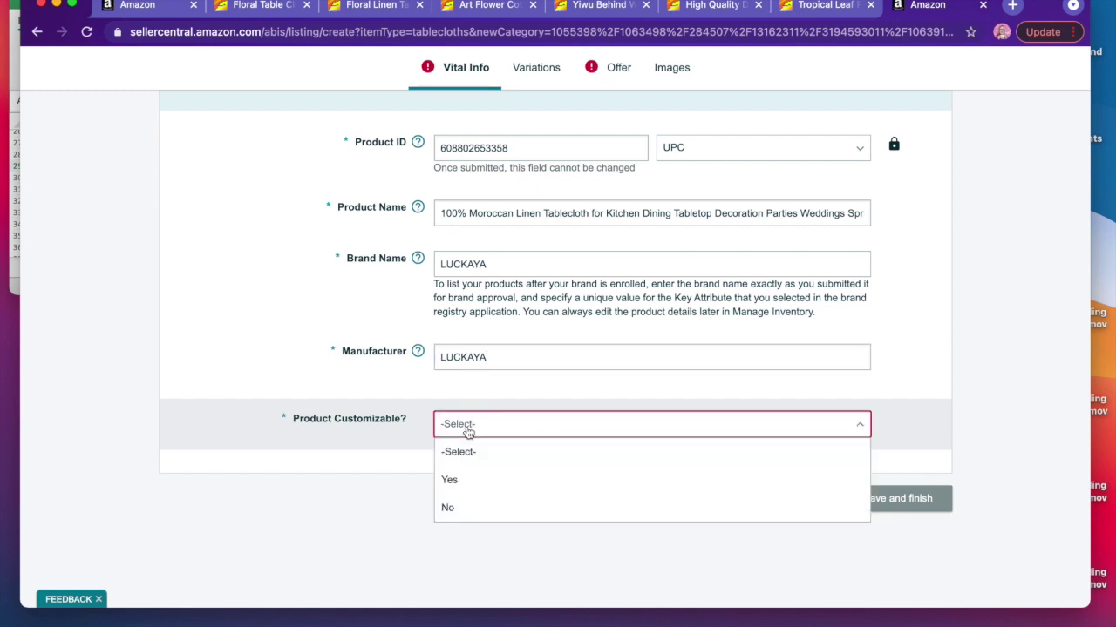
pyautogui.click(456, 508)
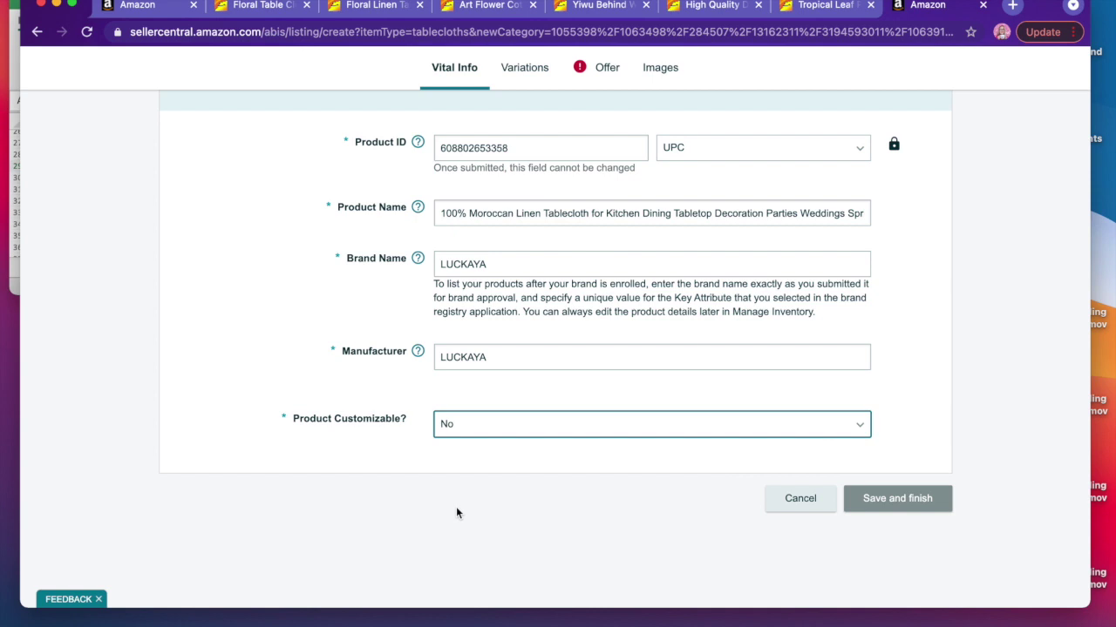
pyautogui.scroll(3, 488, 436)
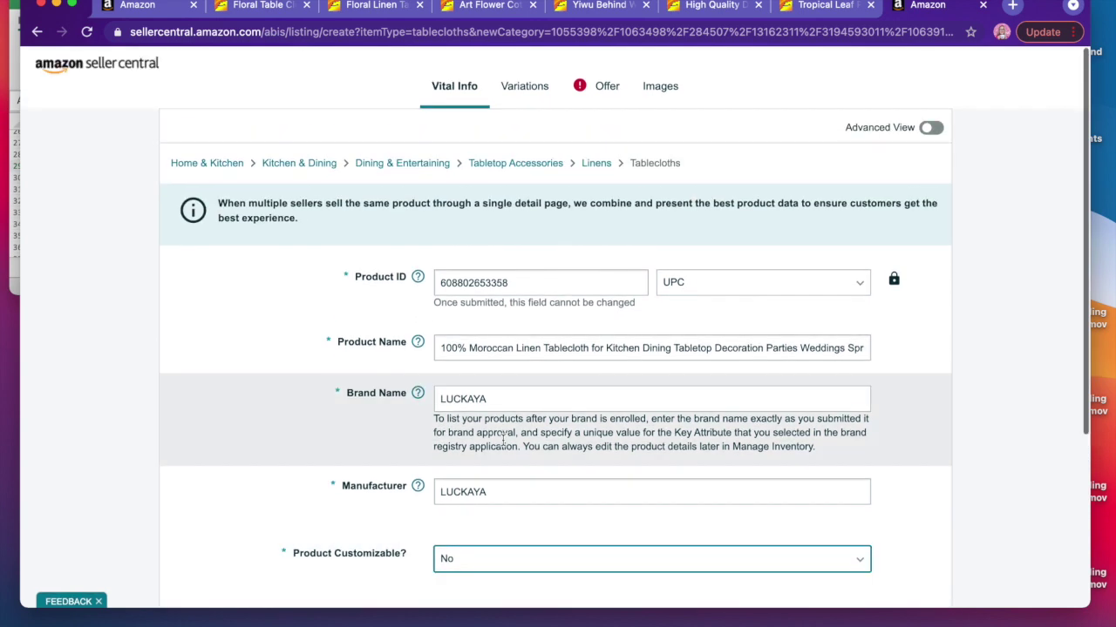
pyautogui.scroll(-2, 861, 454)
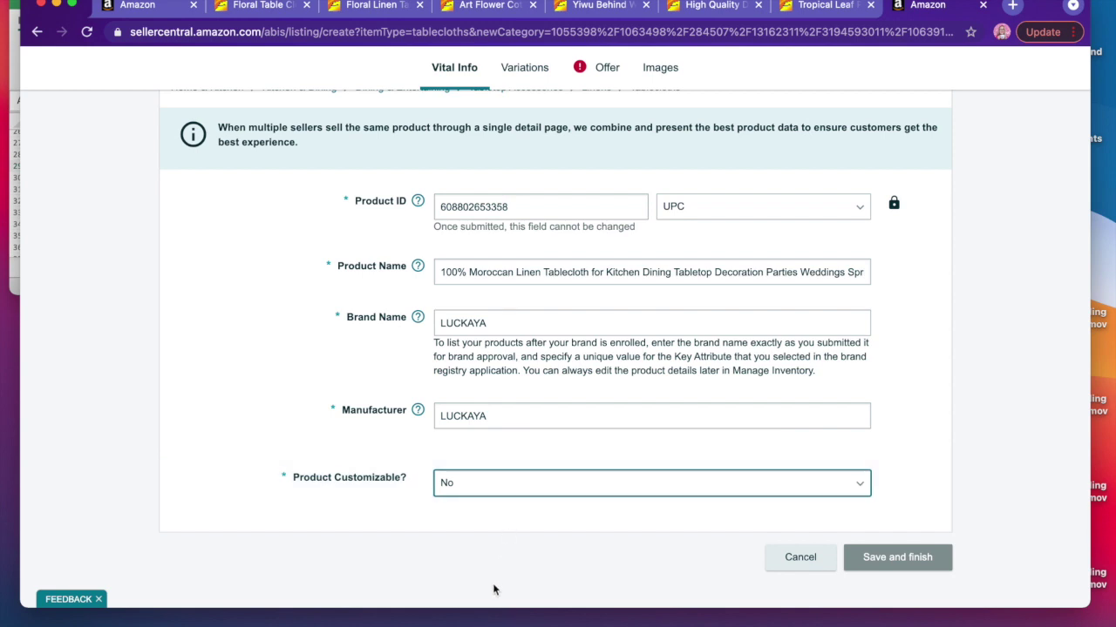
# - Look through the listing's available variation themes and set the Variations Theme to Color
pyautogui.click(524, 68)
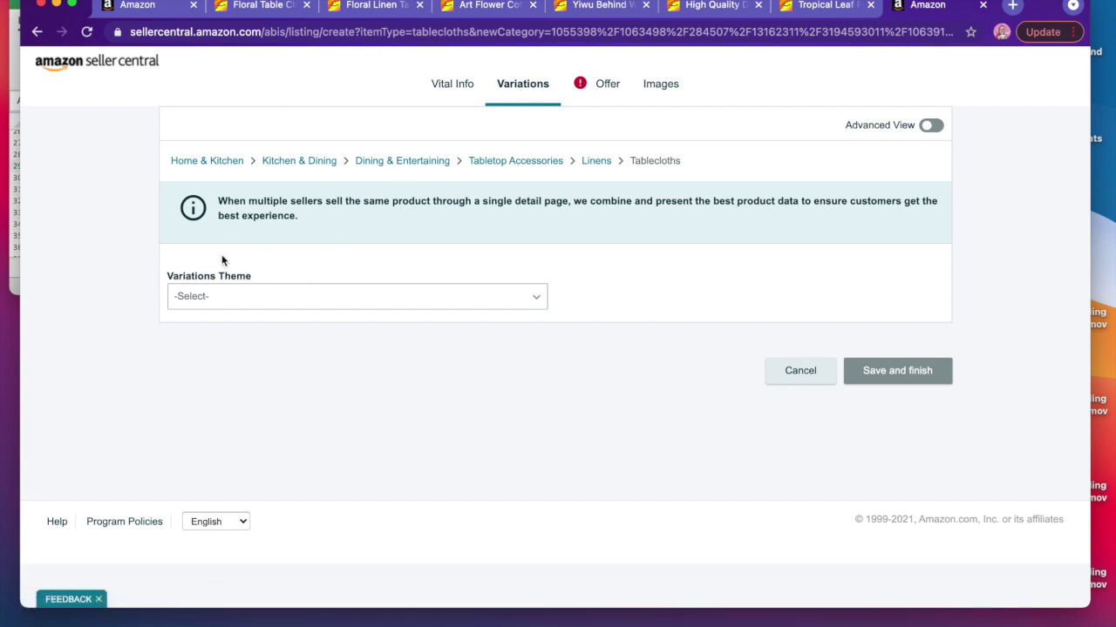
pyautogui.click(221, 300)
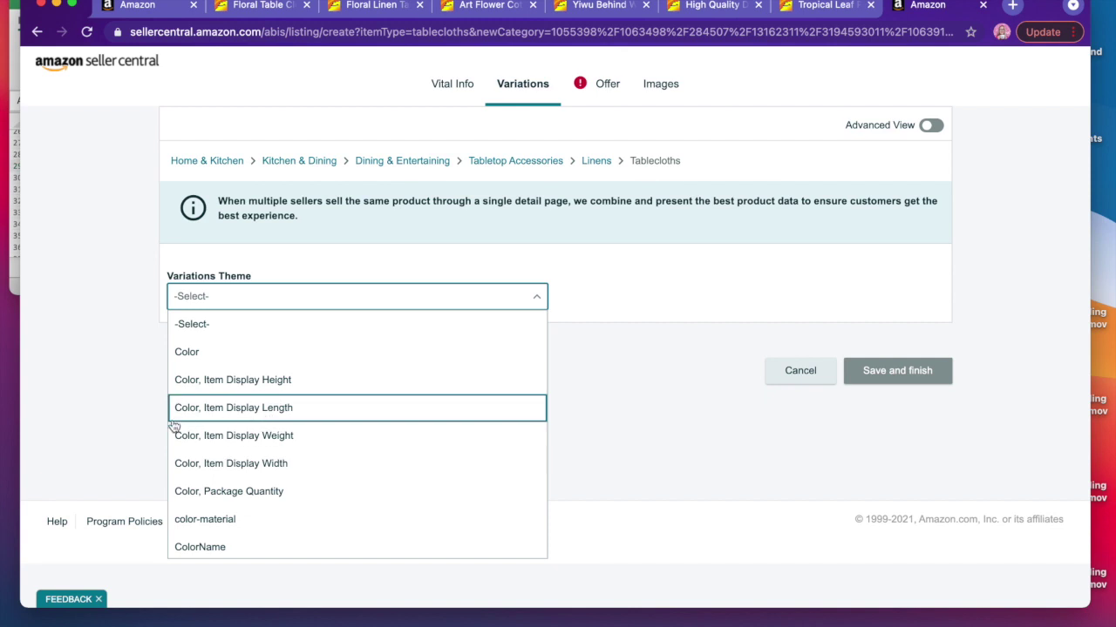
pyautogui.scroll(-3, 211, 481)
pyautogui.scroll(-1, 213, 481)
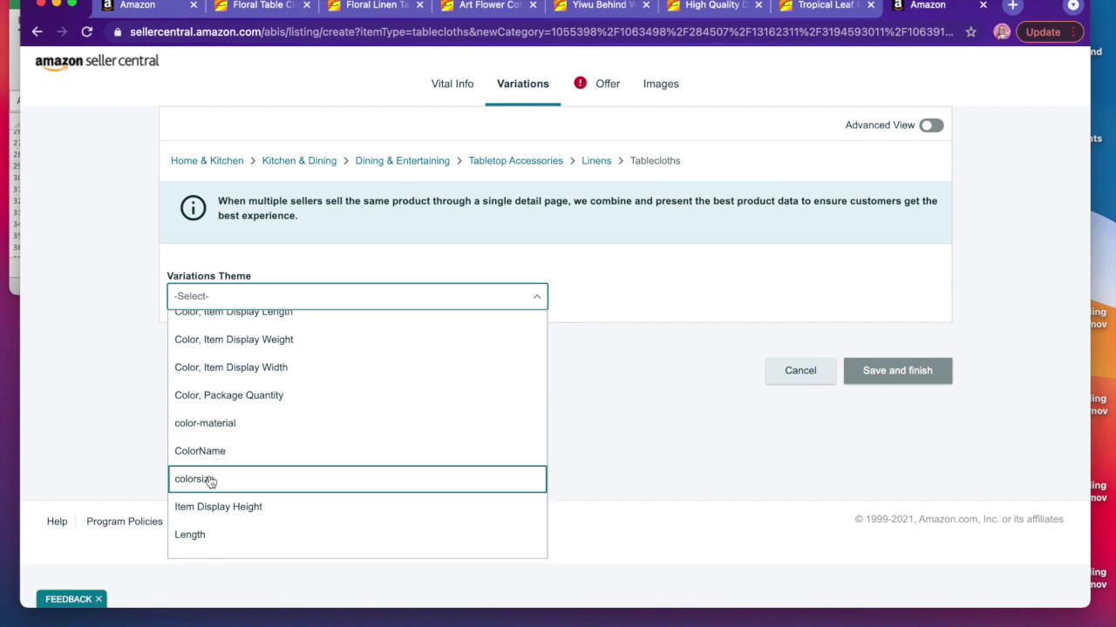
pyautogui.scroll(-2, 208, 481)
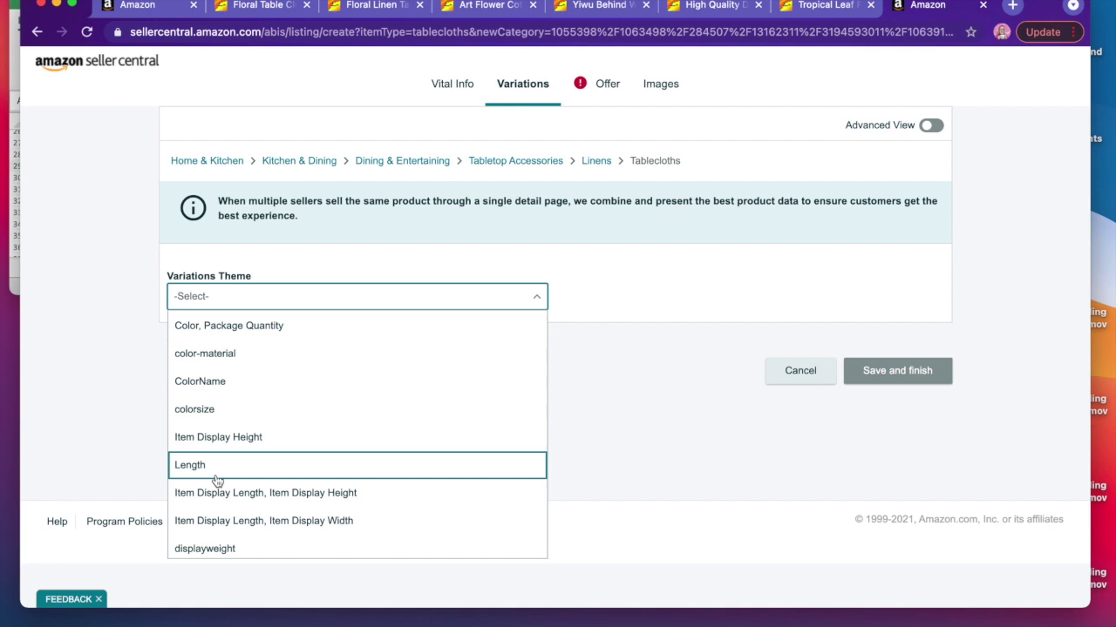
pyautogui.scroll(5, 218, 480)
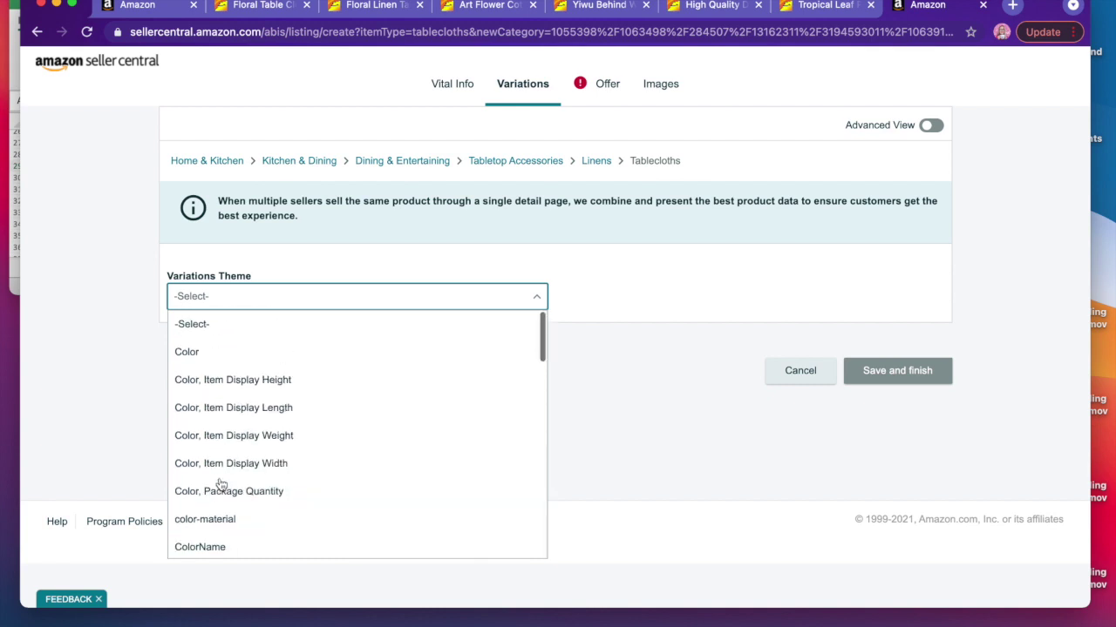
pyautogui.click(201, 354)
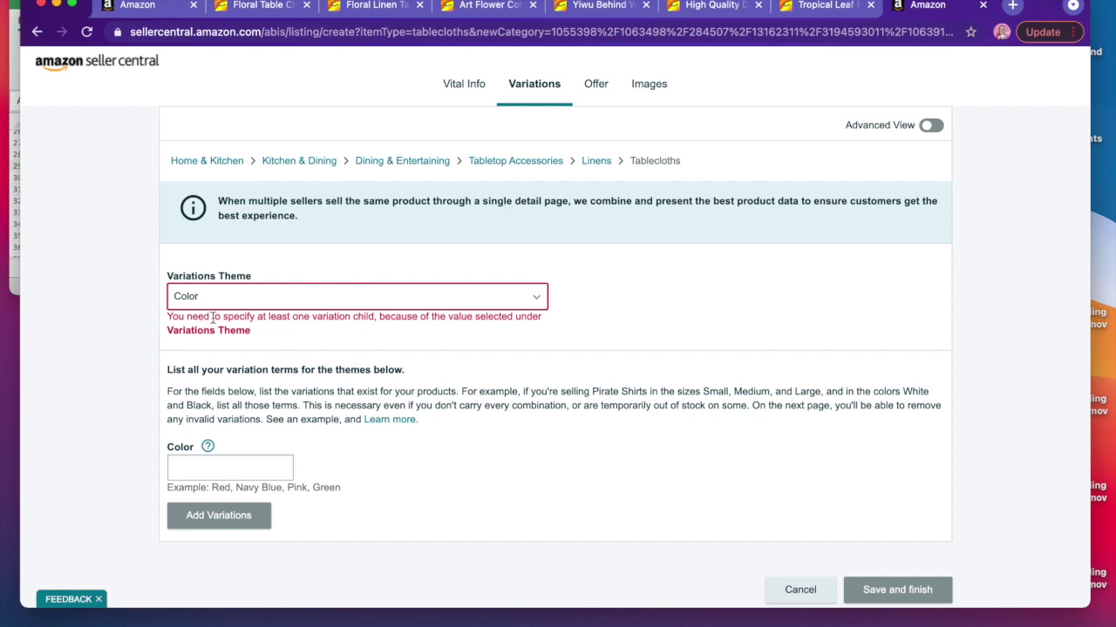
# - Add a Pink color variation to the tablecloth listing
pyautogui.scroll(-2, 252, 377)
pyautogui.click(213, 384)
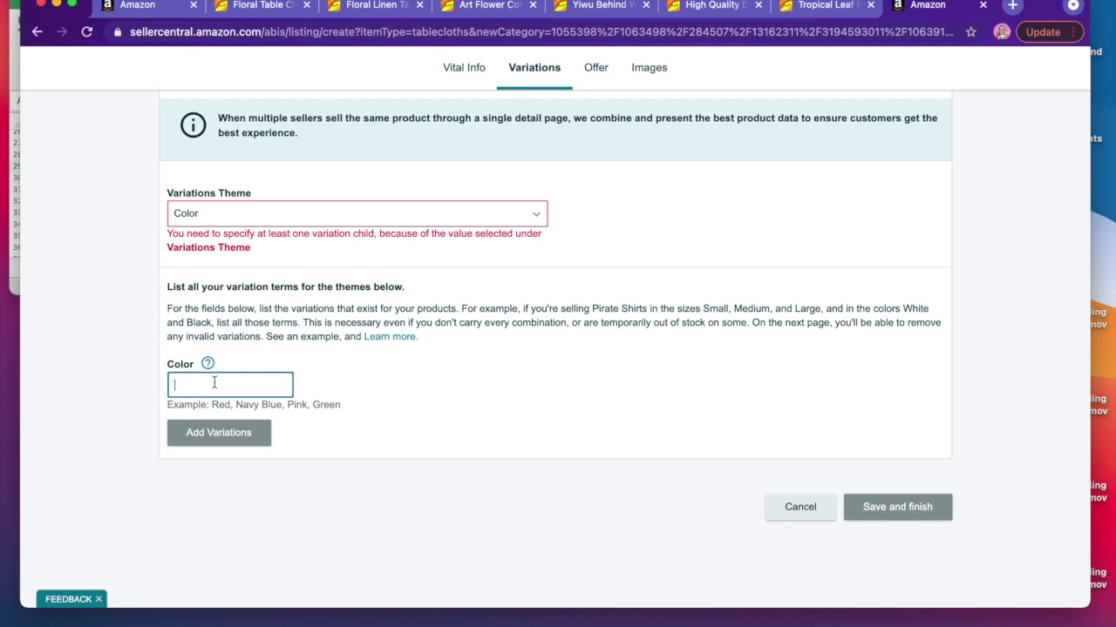
pyautogui.write('Pink')
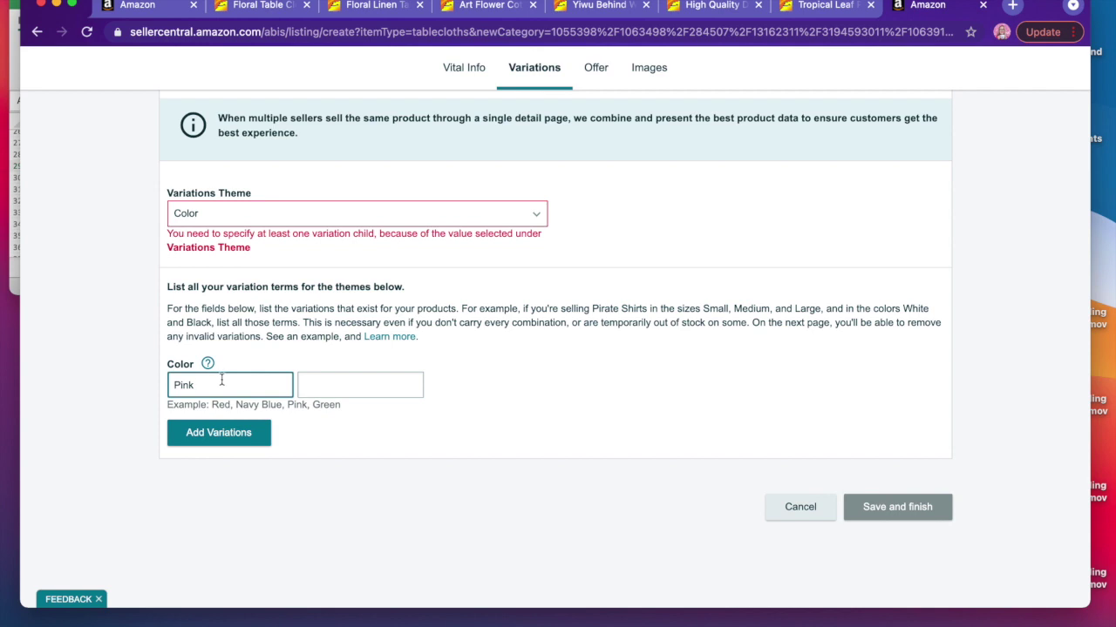
pyautogui.click(230, 440)
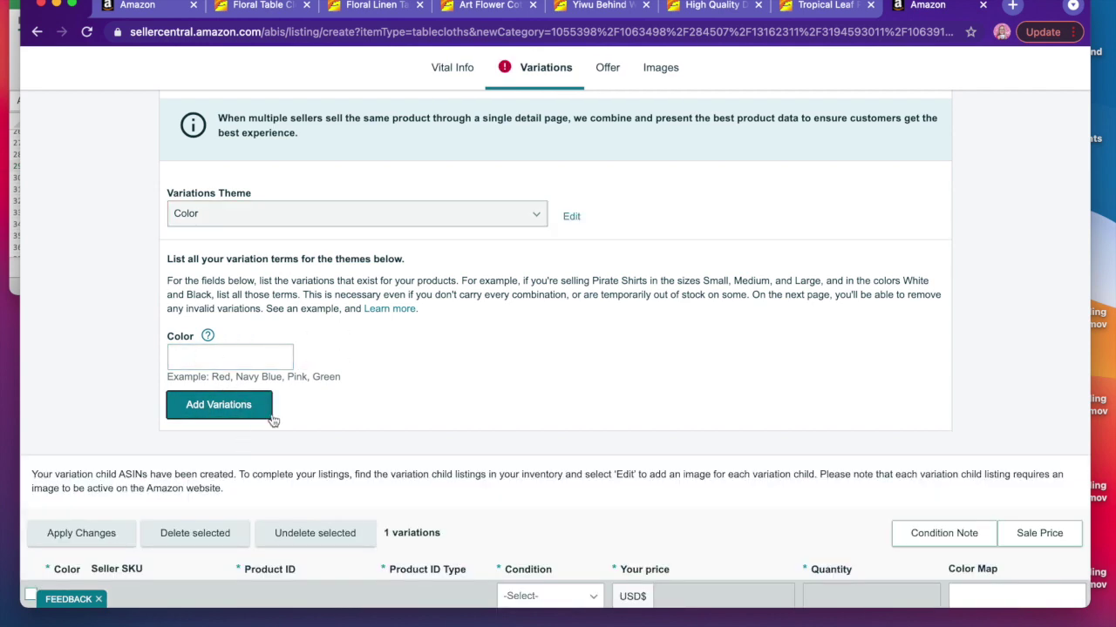
pyautogui.scroll(-3, 403, 398)
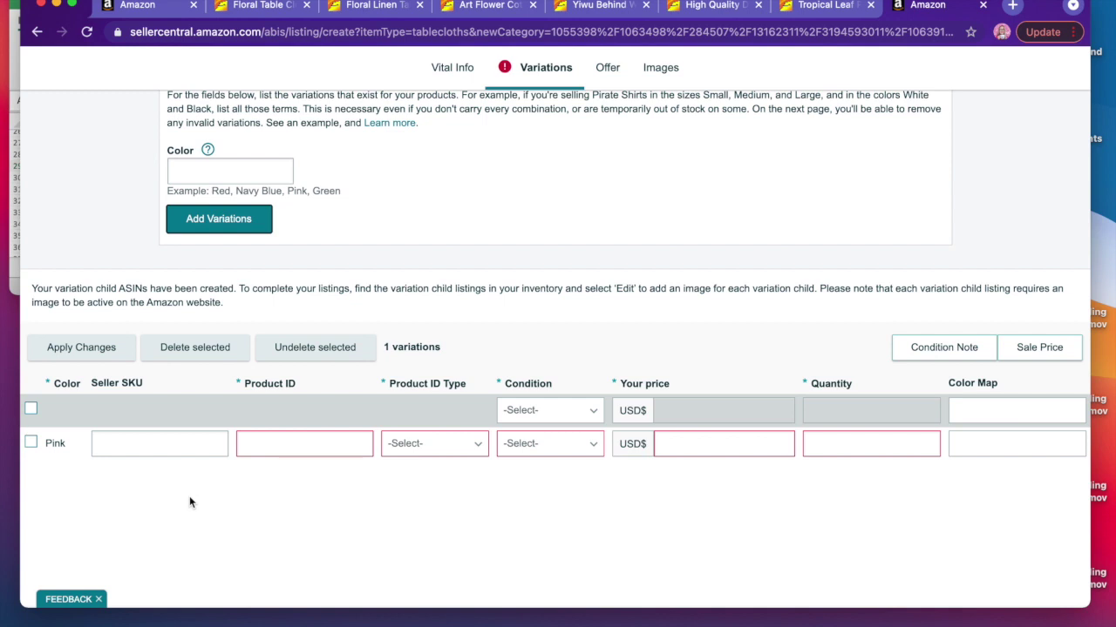
pyautogui.scroll(1, 190, 502)
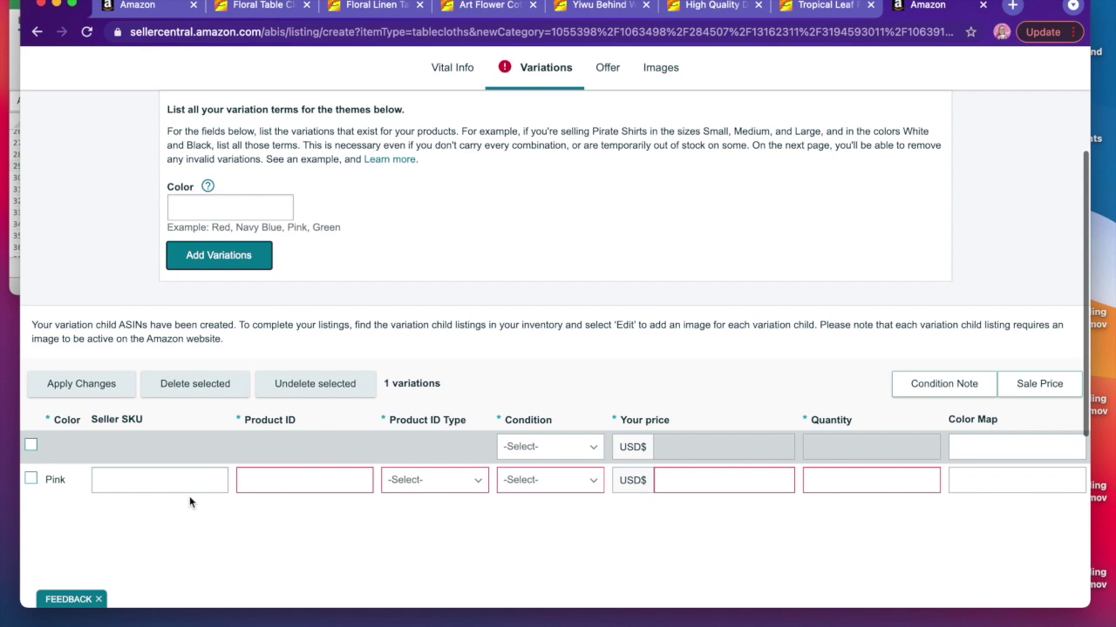
pyautogui.scroll(-1, 189, 502)
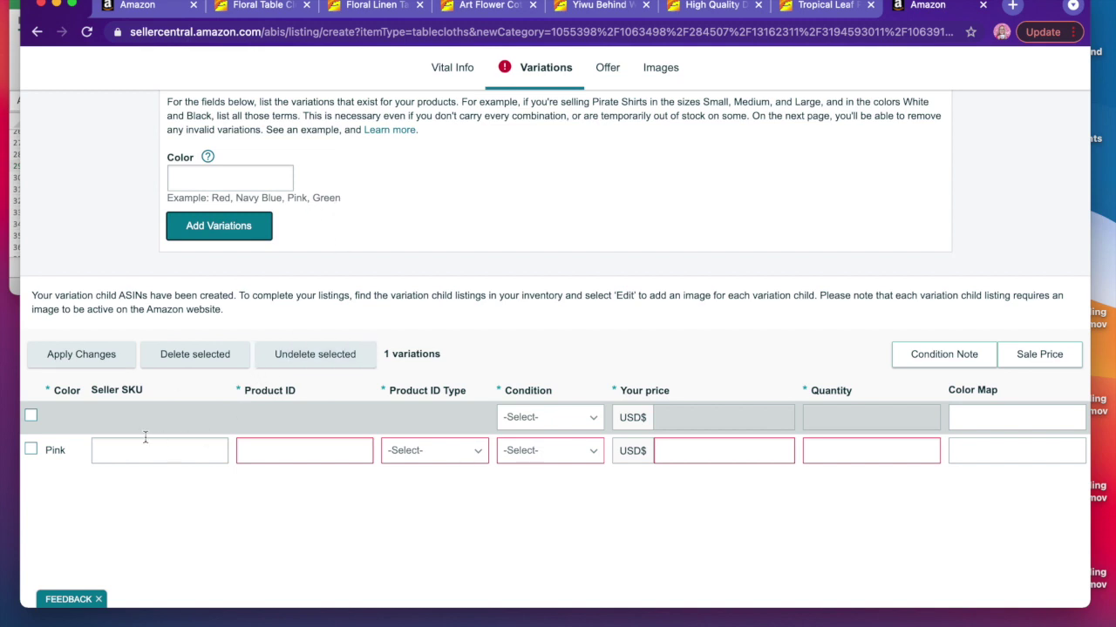
# - Set the Pink variation's product ID type to UPC and its condition to New
pyautogui.click(262, 452)
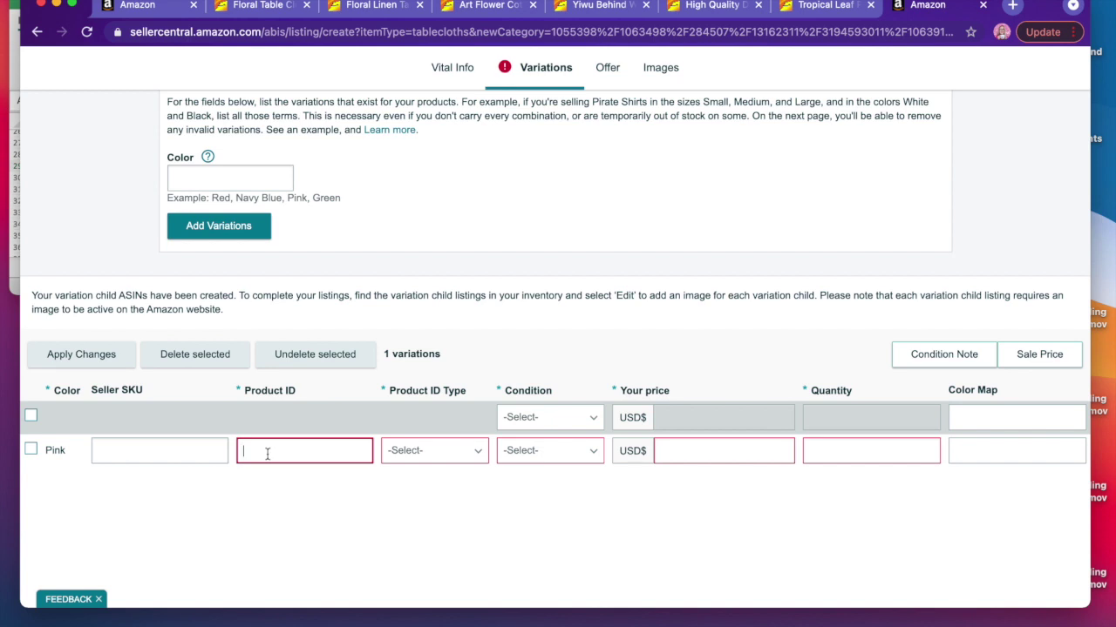
pyautogui.click(418, 462)
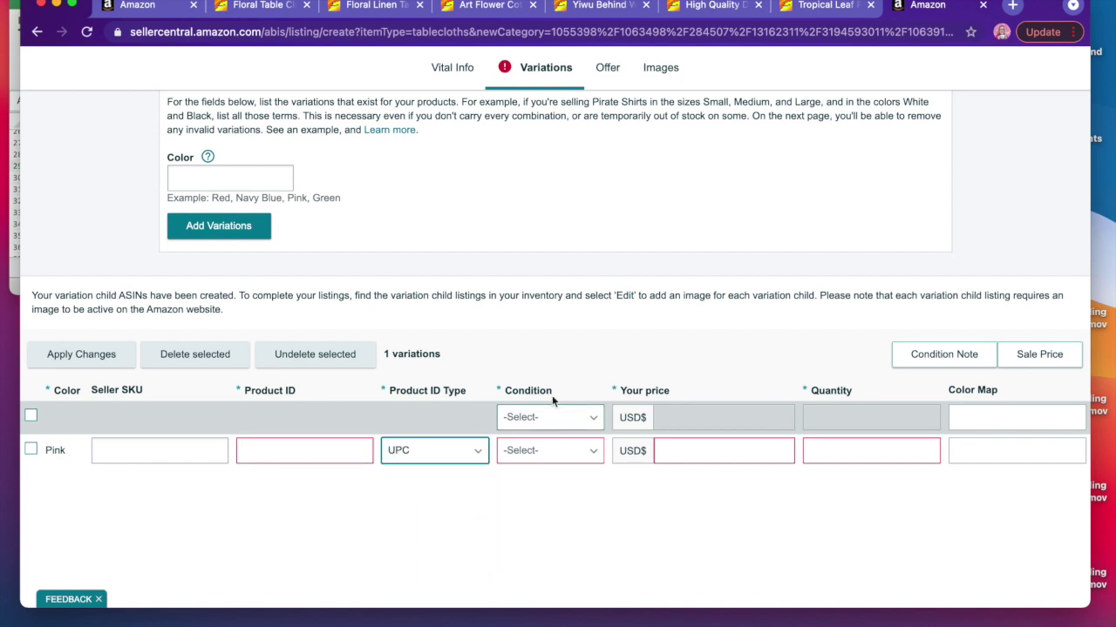
pyautogui.click(543, 452)
pyautogui.scroll(-5, 539, 504)
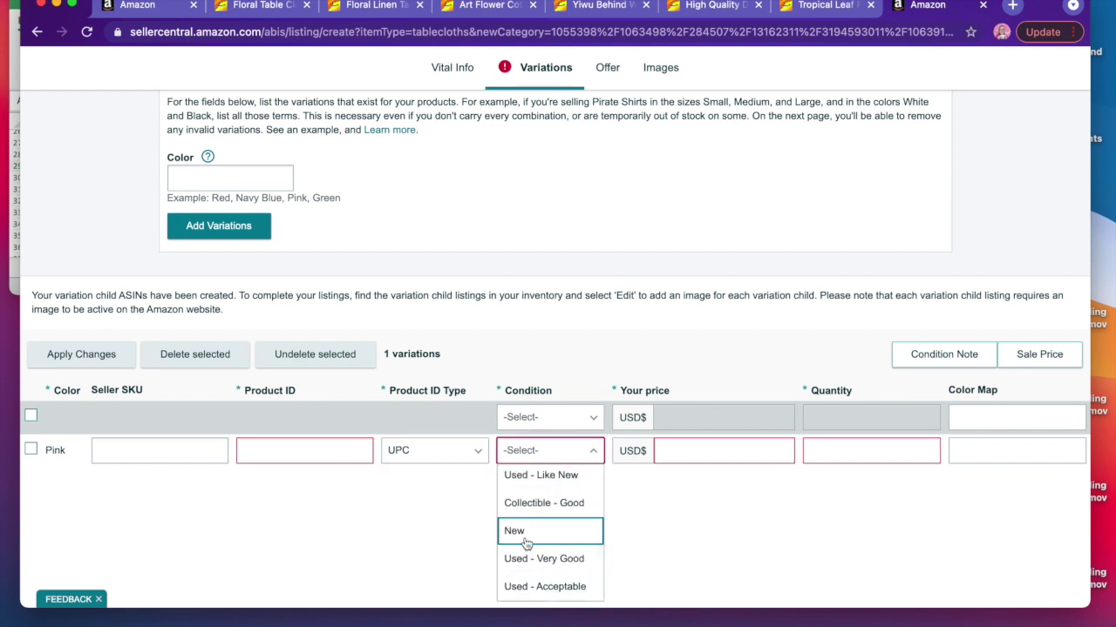
pyautogui.click(521, 531)
# - Price the Pink variation at 19.99 USD and set its quantity to 20
pyautogui.click(677, 451)
pyautogui.write('19.99')
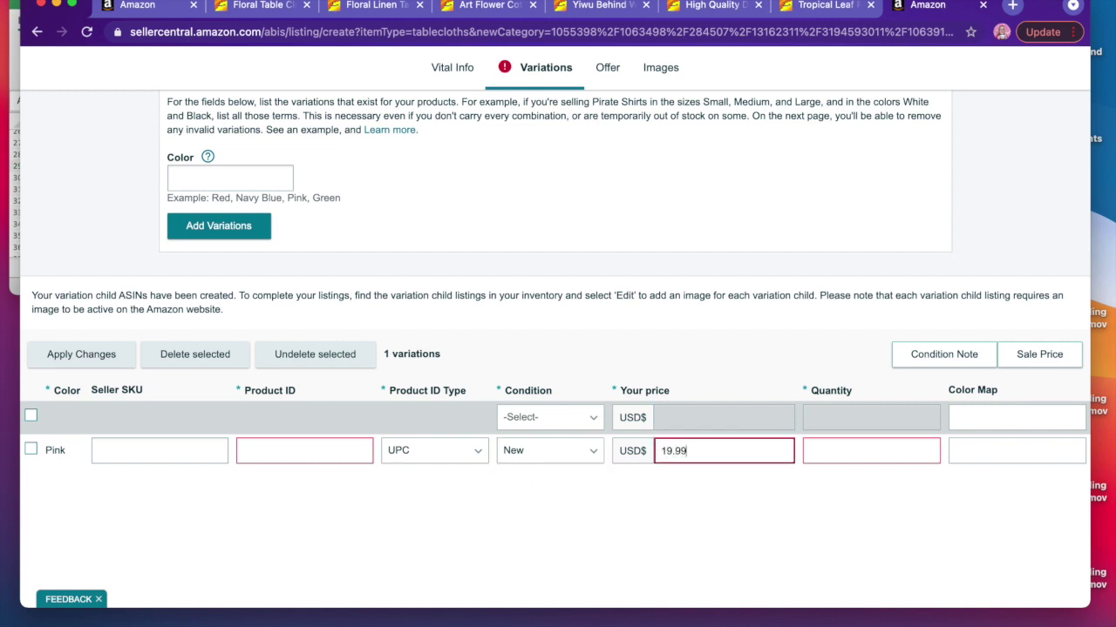
pyautogui.click(849, 451)
pyautogui.write('20')
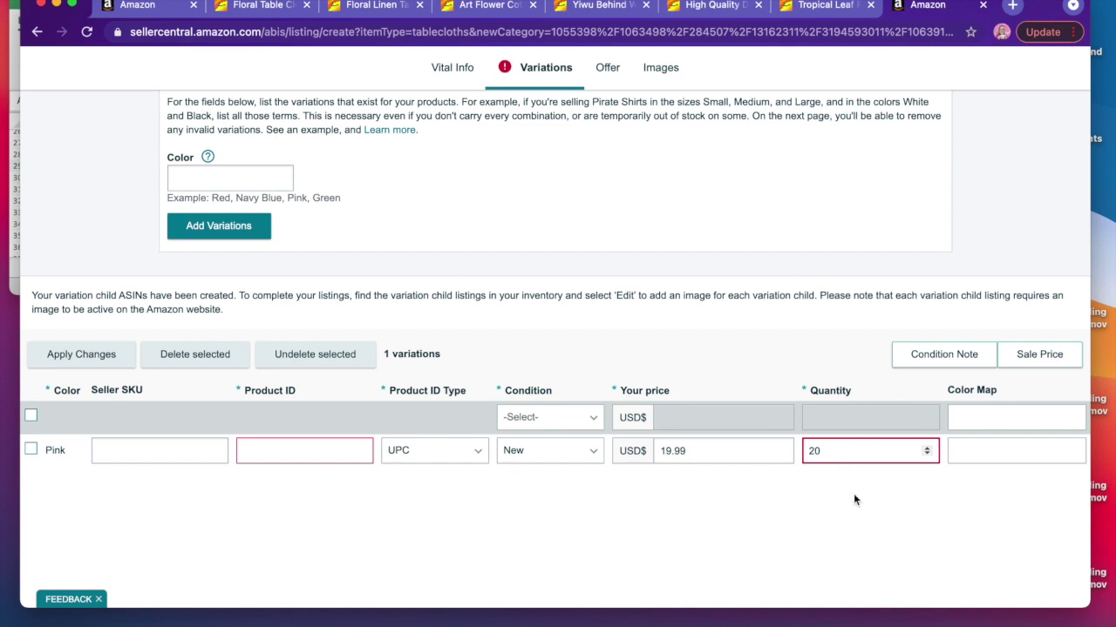
# - Set the Pink variation's color map to Pink
pyautogui.click(974, 459)
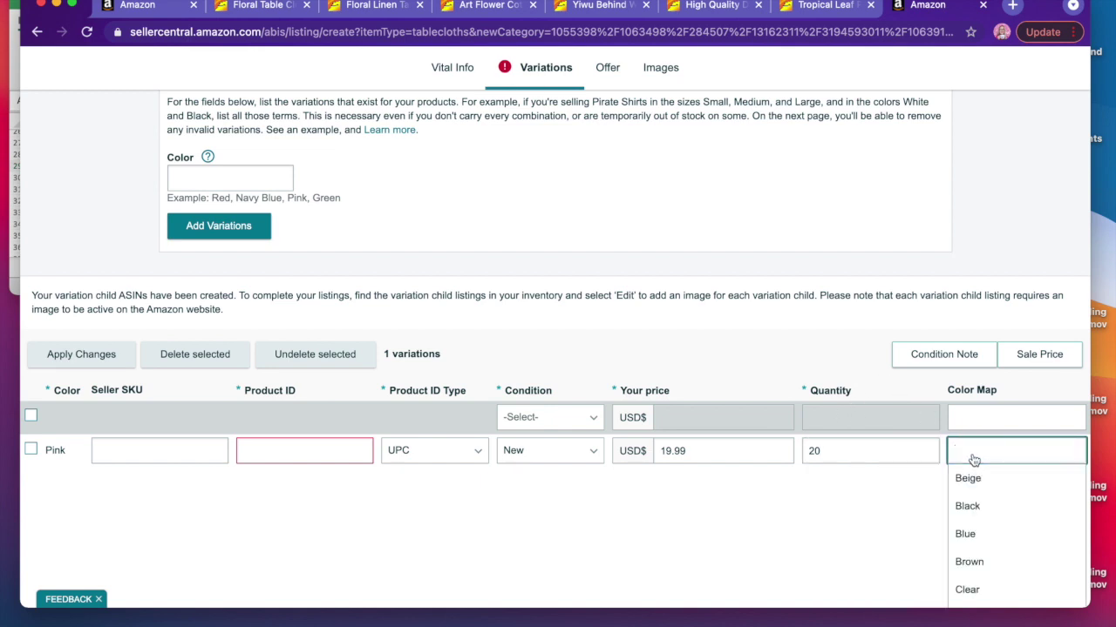
pyautogui.write('pink')
pyautogui.click(977, 478)
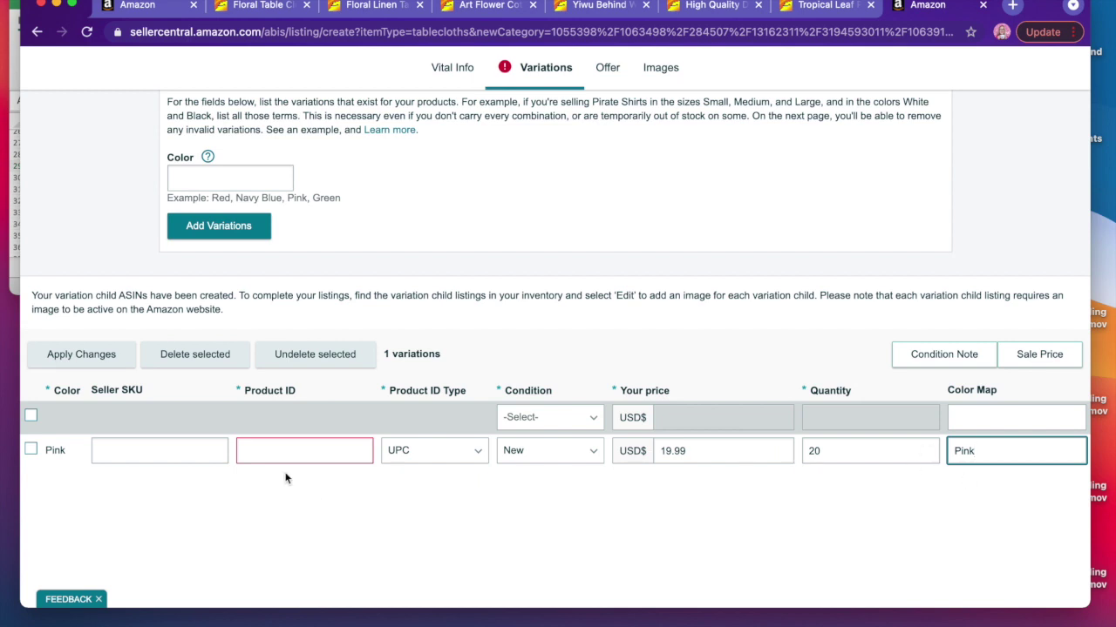
# - Add a Purple color variation and set its color map to Purple
pyautogui.click(193, 177)
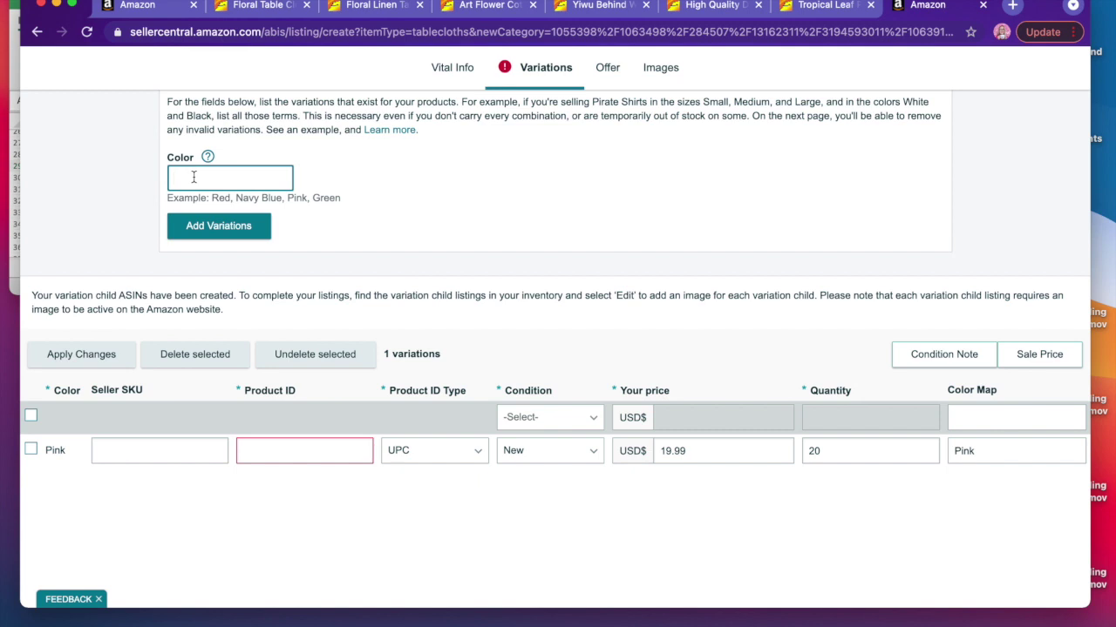
pyautogui.write('Purple')
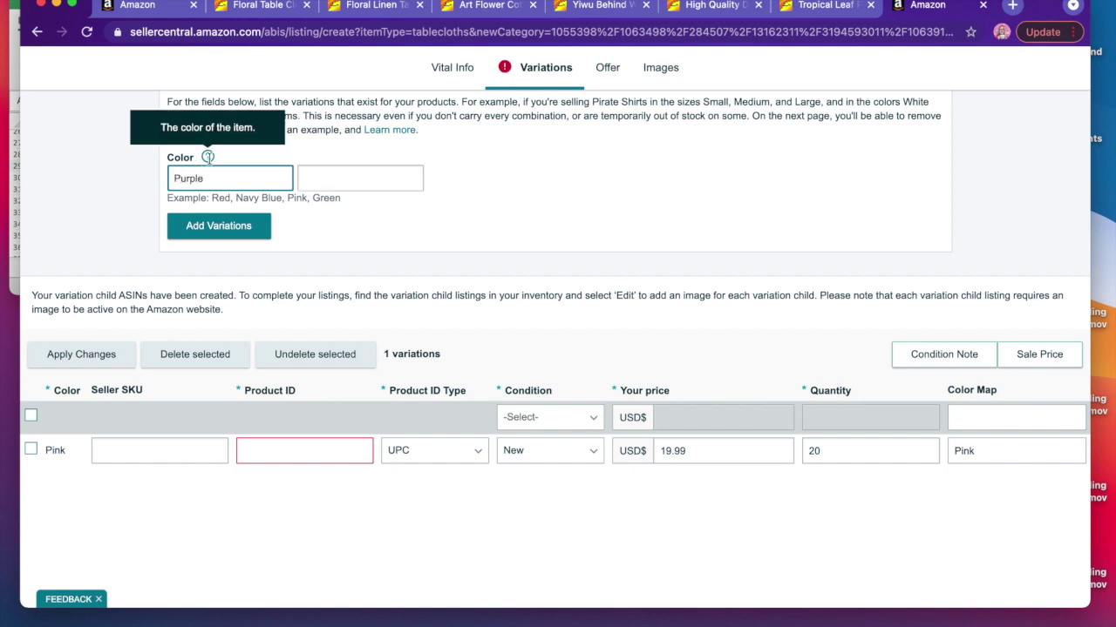
pyautogui.click(216, 237)
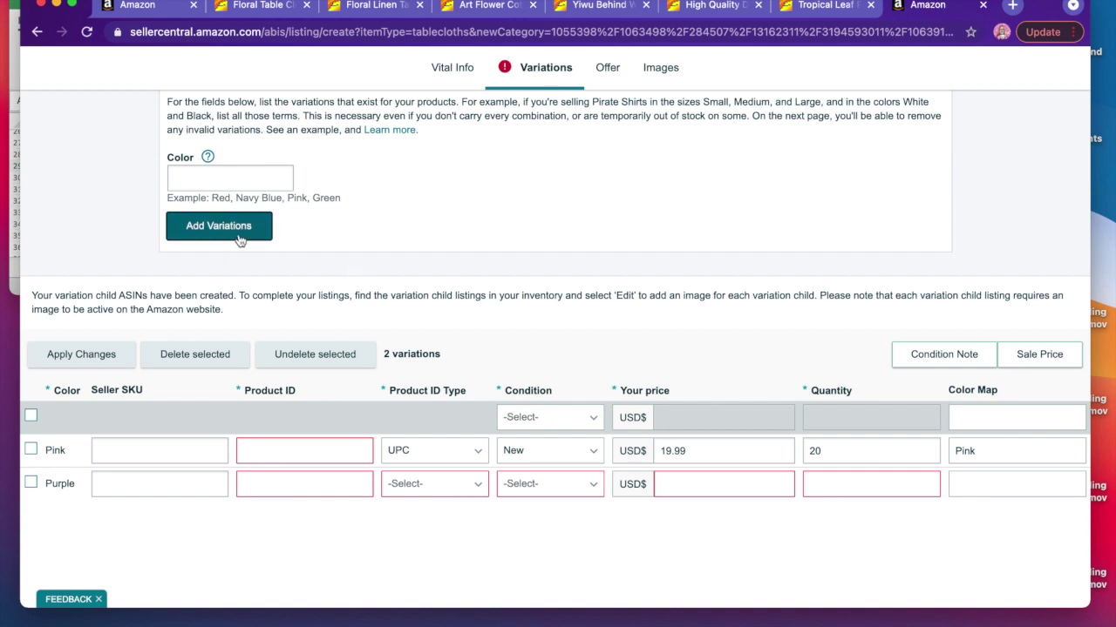
pyautogui.scroll(-3, 445, 290)
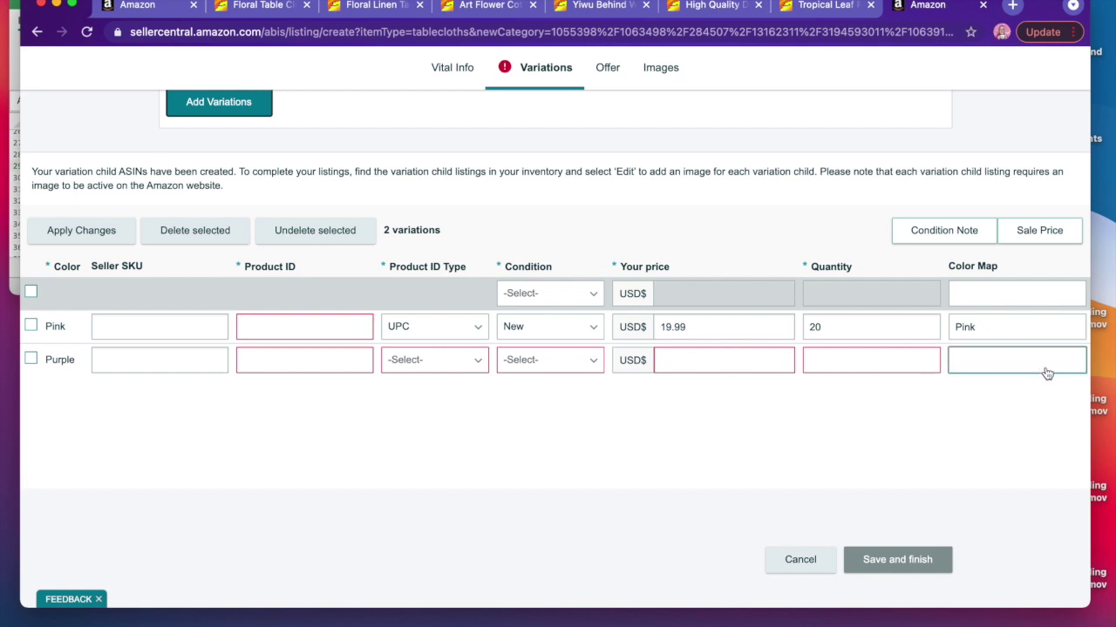
pyautogui.click(981, 365)
pyautogui.write('purple')
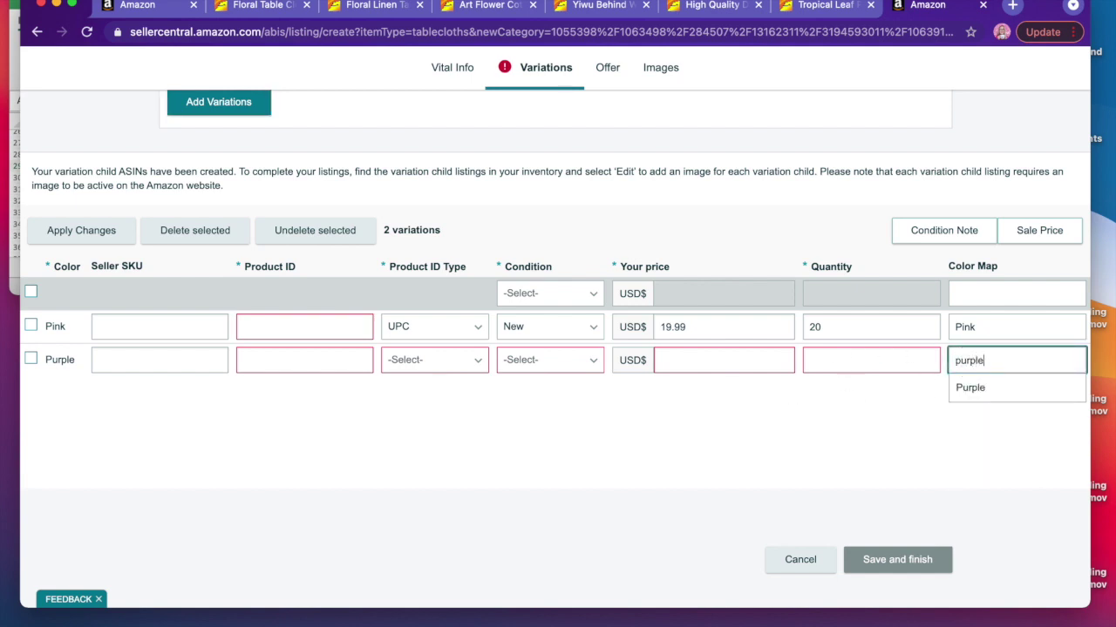
pyautogui.click(981, 389)
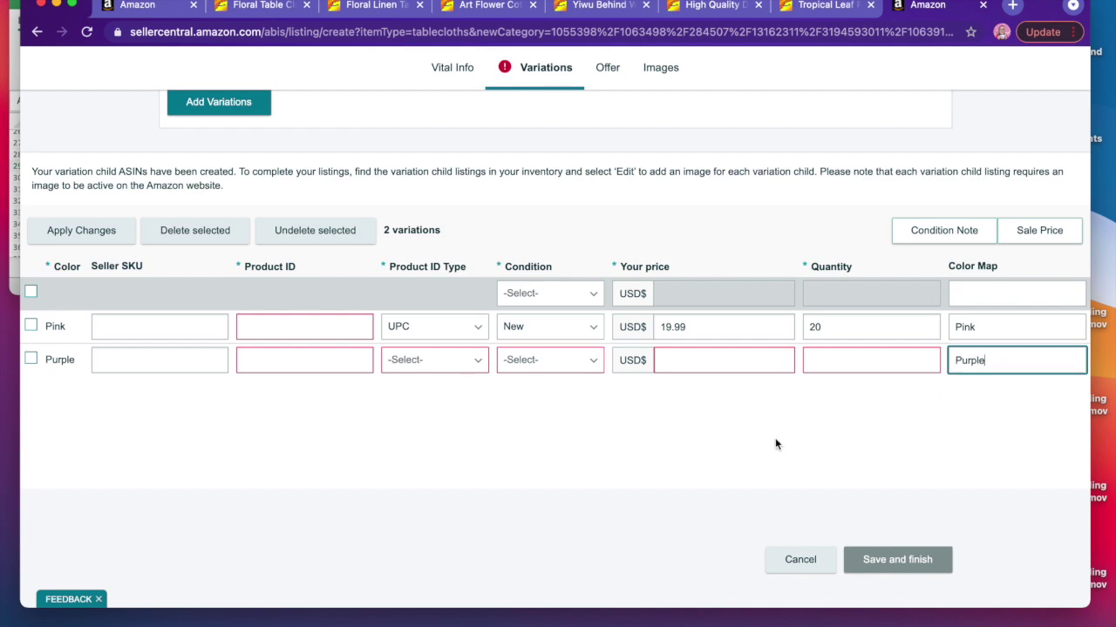
# - Set the Purple variation's product ID type to UPC and its condition to New
pyautogui.scroll(5, 775, 440)
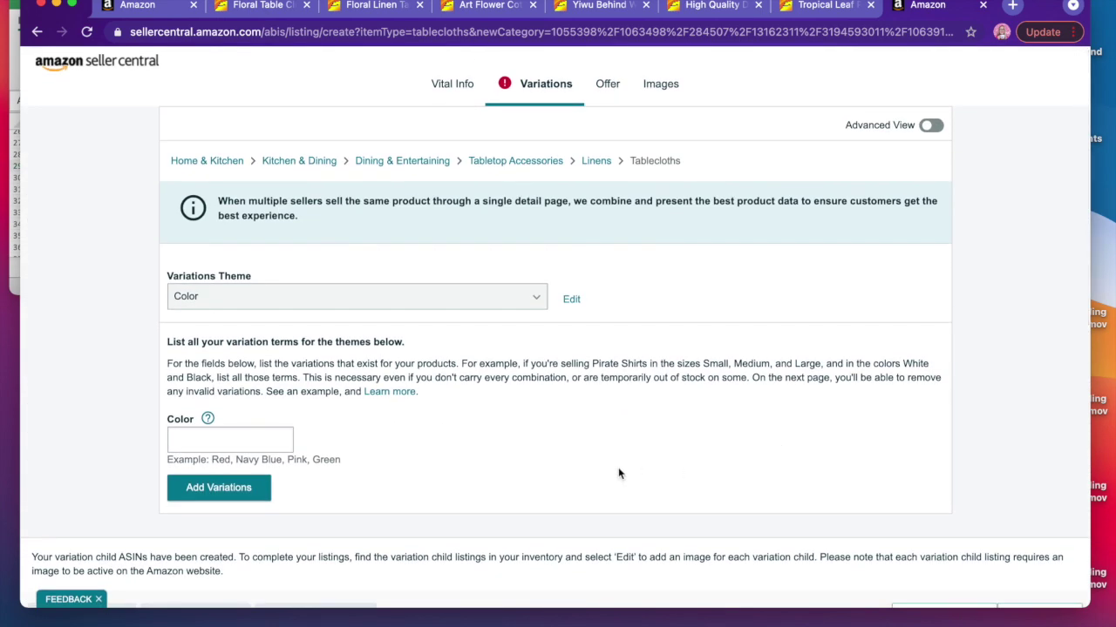
pyautogui.scroll(-8, 655, 444)
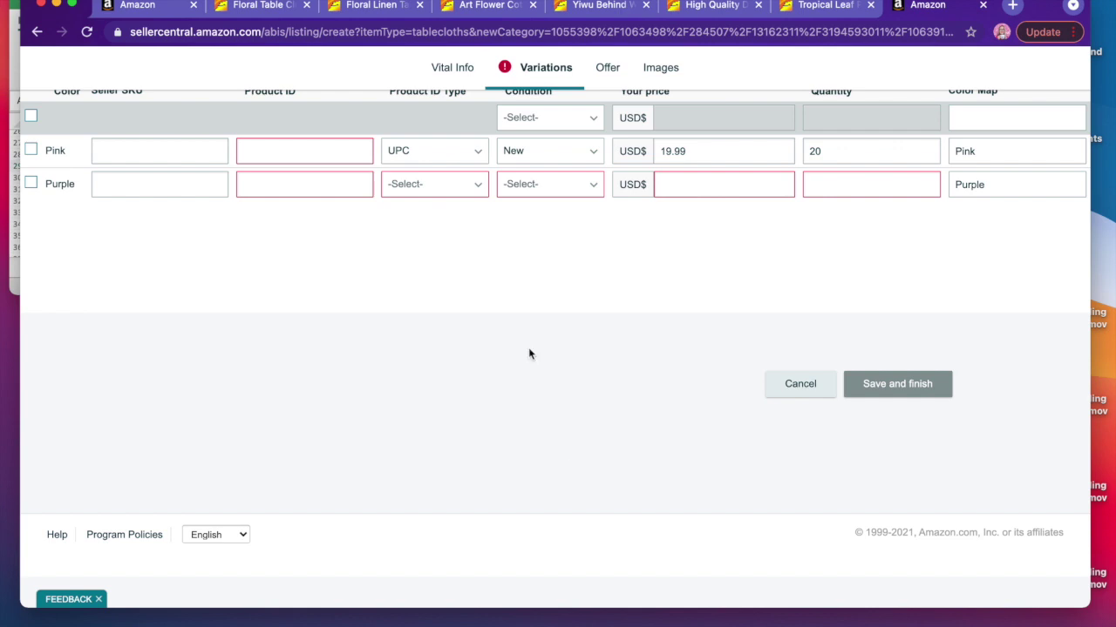
pyautogui.scroll(2, 492, 320)
pyautogui.click(434, 296)
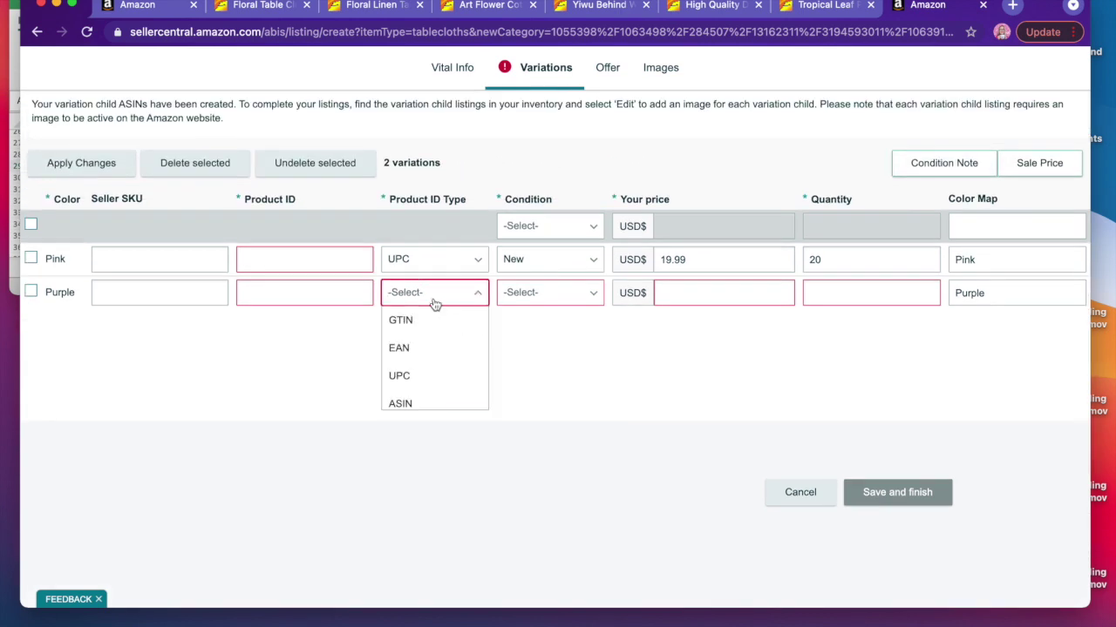
pyautogui.click(415, 376)
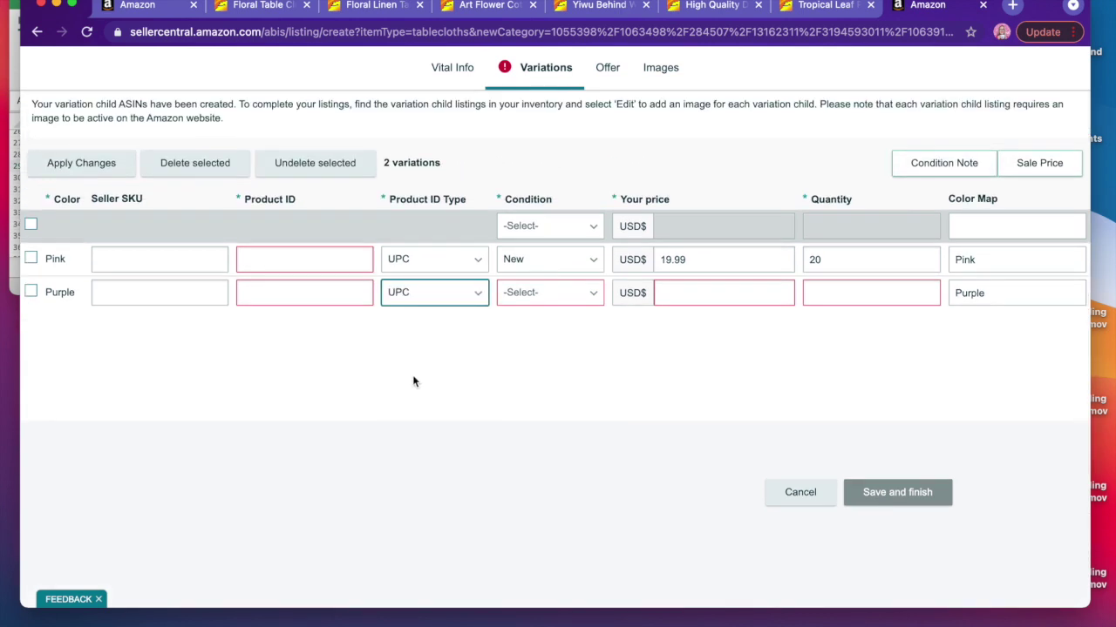
pyautogui.click(551, 301)
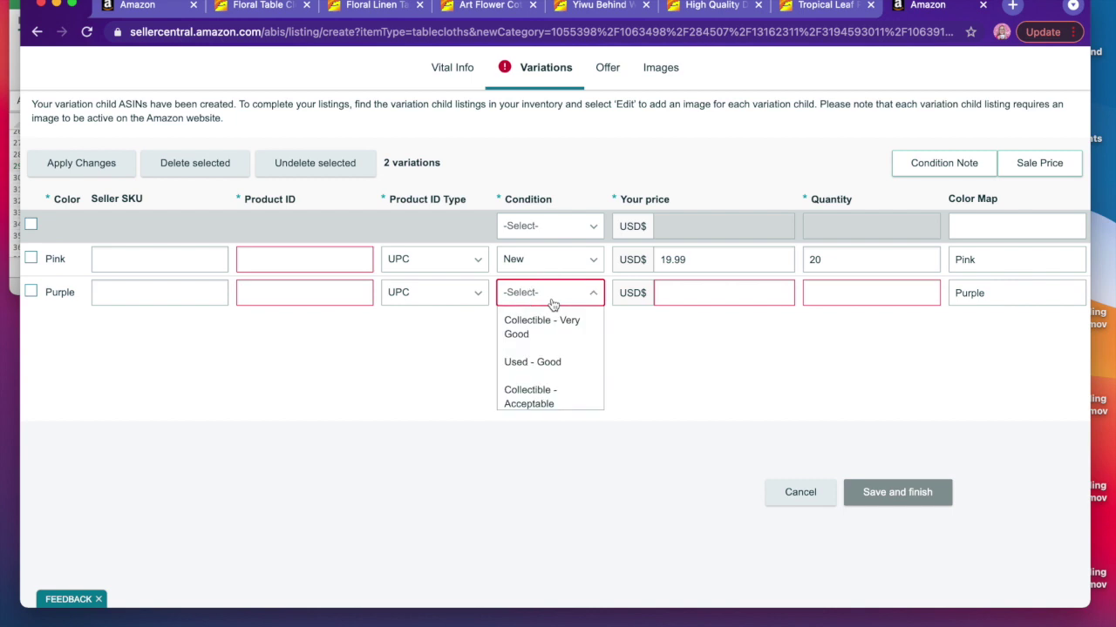
pyautogui.scroll(-3, 545, 385)
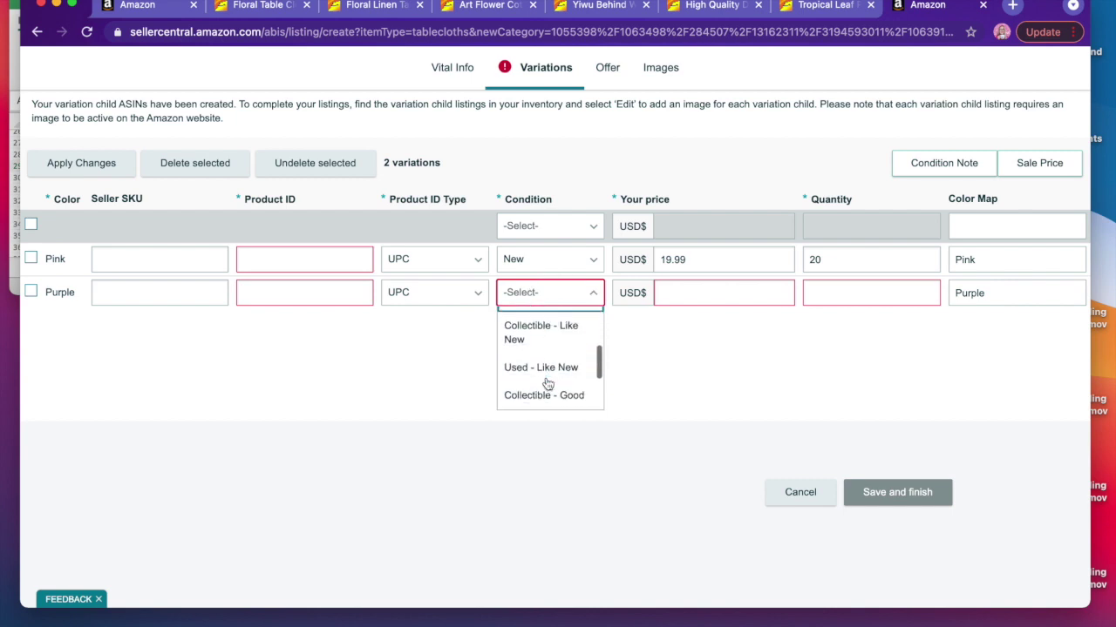
pyautogui.scroll(-2, 526, 352)
pyautogui.click(529, 374)
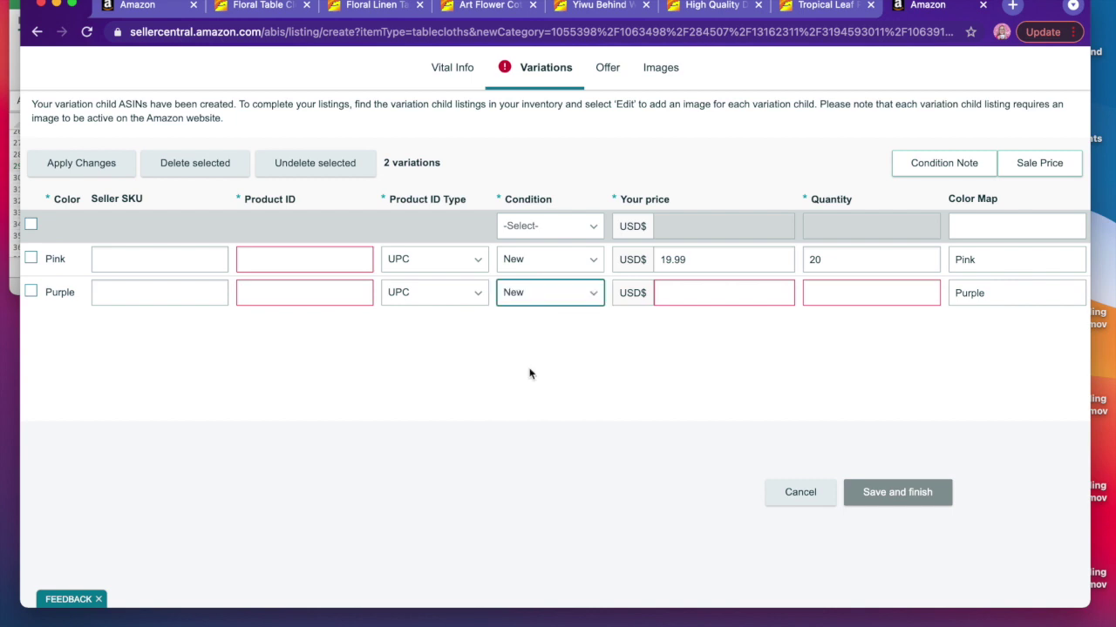
# - Price the Purple variation at 19.99 USD and set its quantity to 20
pyautogui.click(670, 293)
pyautogui.write('19')
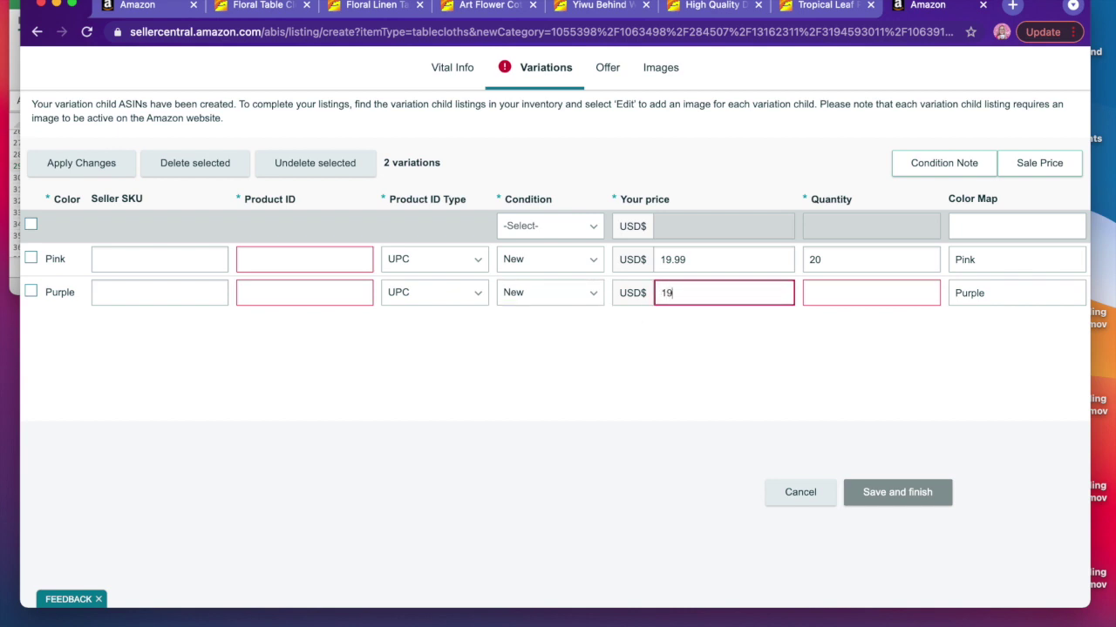
pyautogui.write('.99')
pyautogui.click(816, 296)
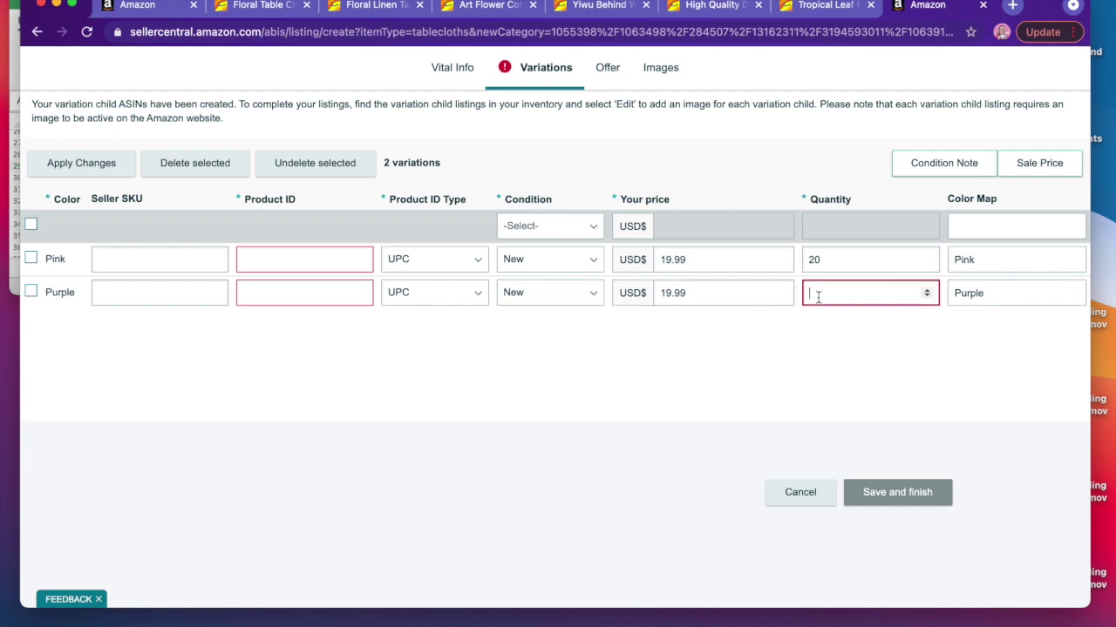
pyautogui.write('20')
pyautogui.click(578, 390)
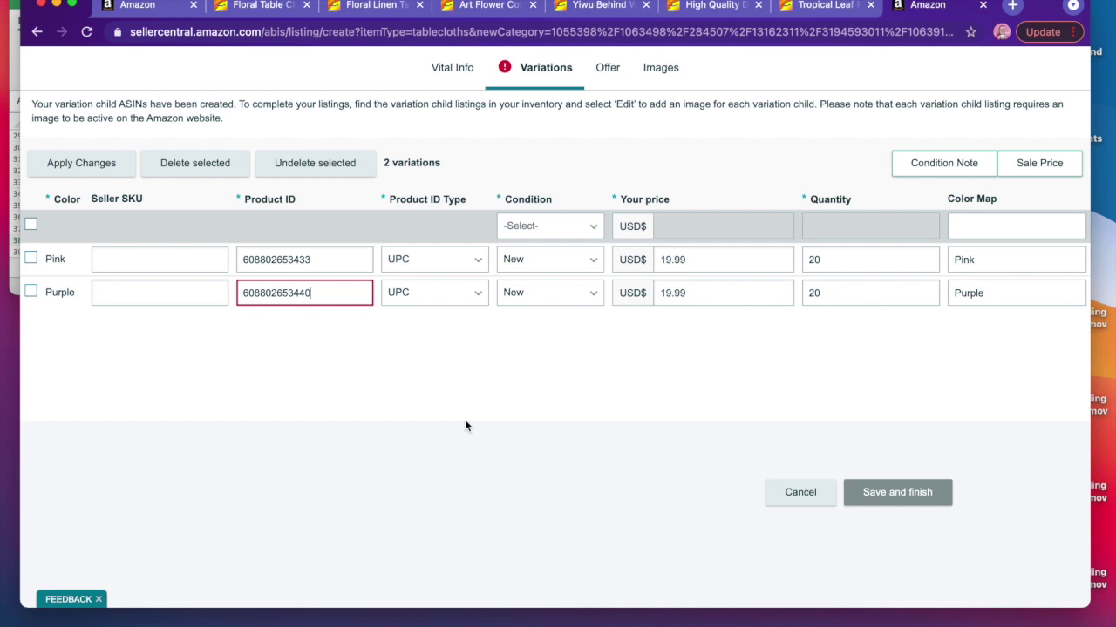
pyautogui.scroll(2, 417, 424)
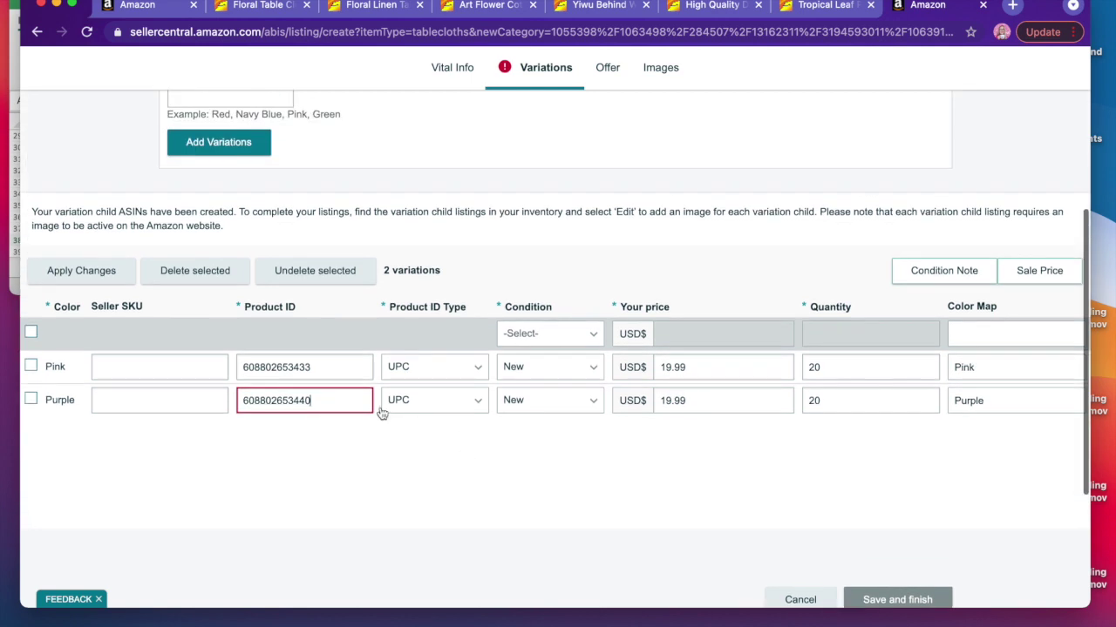
pyautogui.scroll(1, 240, 471)
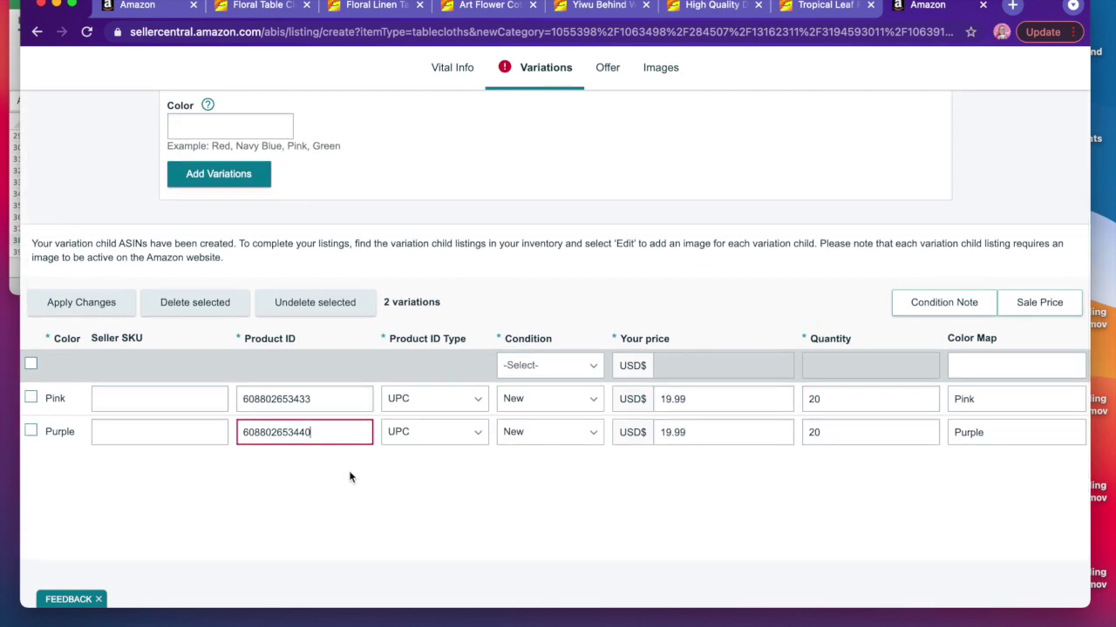
pyautogui.scroll(5, 349, 476)
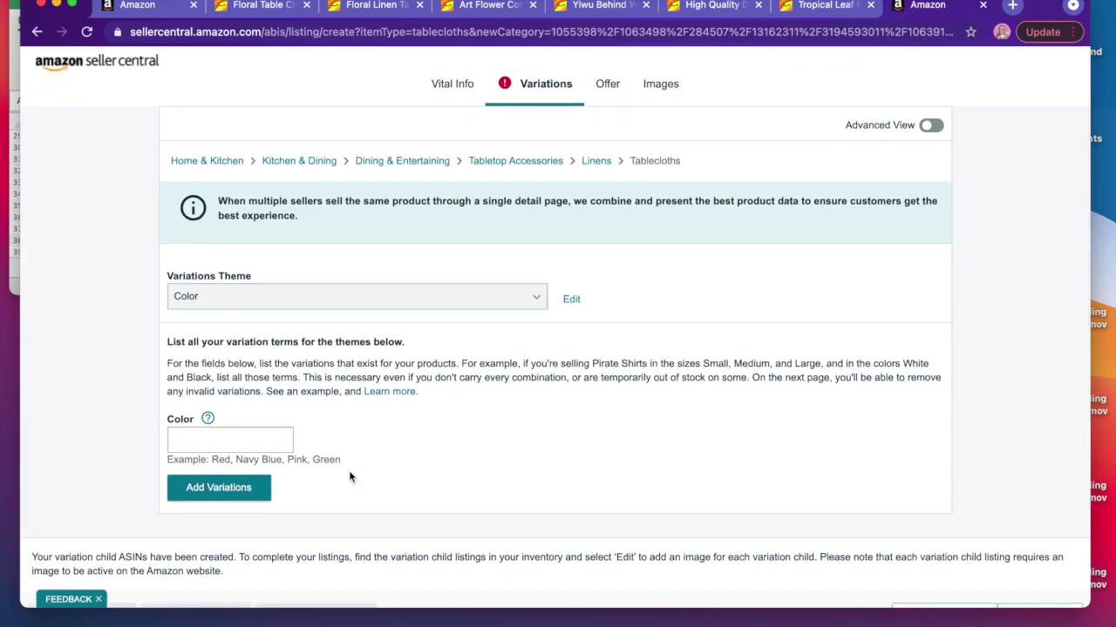
pyautogui.scroll(-2, 350, 476)
pyautogui.scroll(2, 349, 477)
pyautogui.scroll(-10, 349, 477)
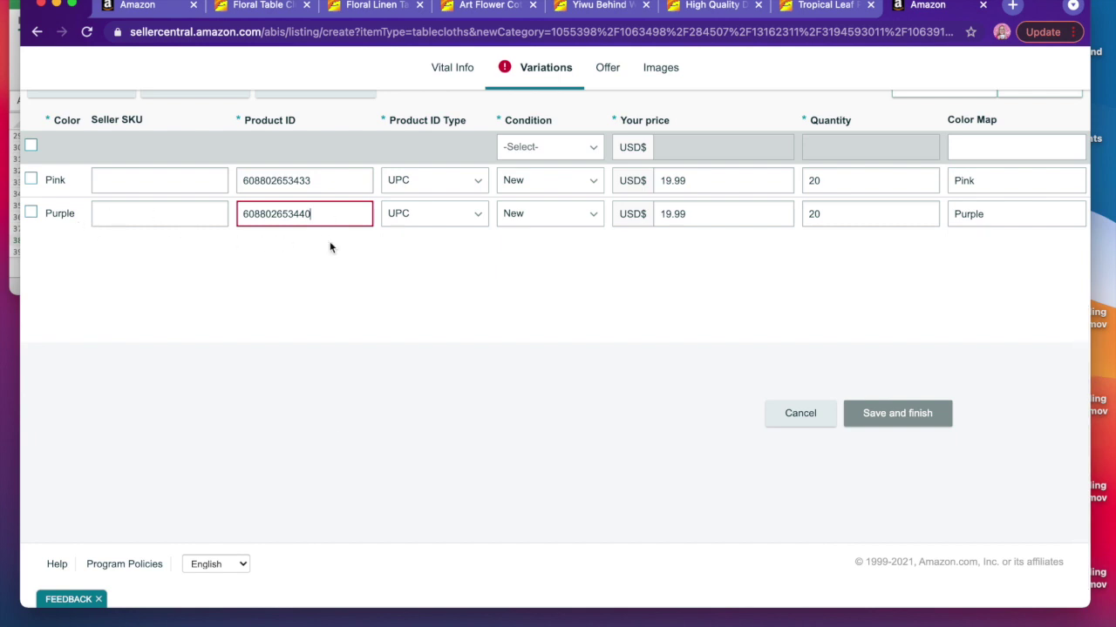
pyautogui.click(327, 288)
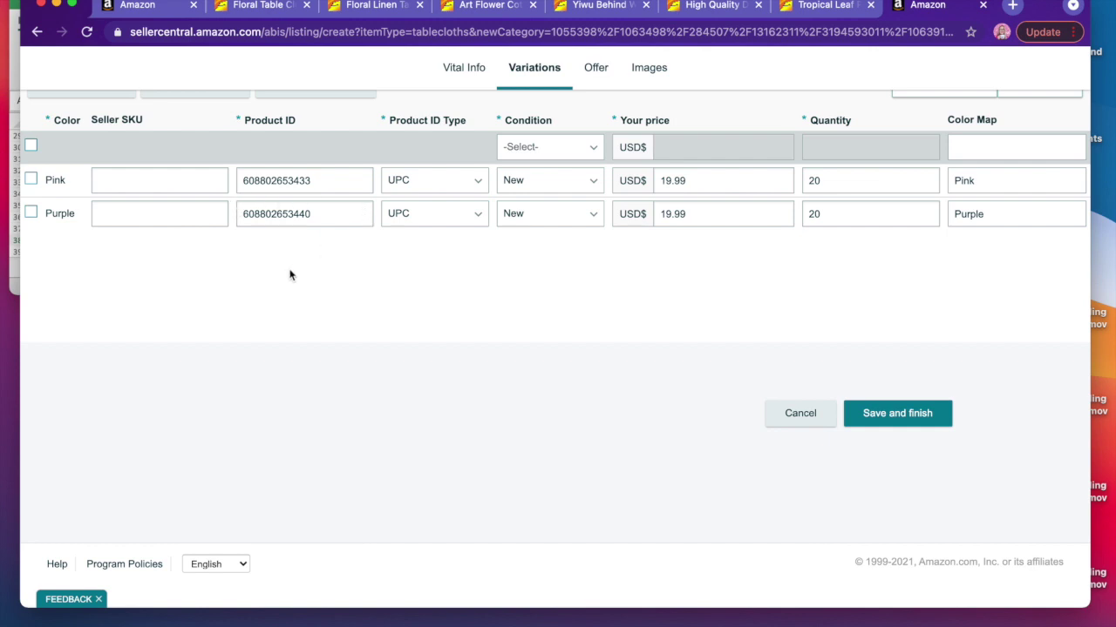
pyautogui.scroll(10, 291, 275)
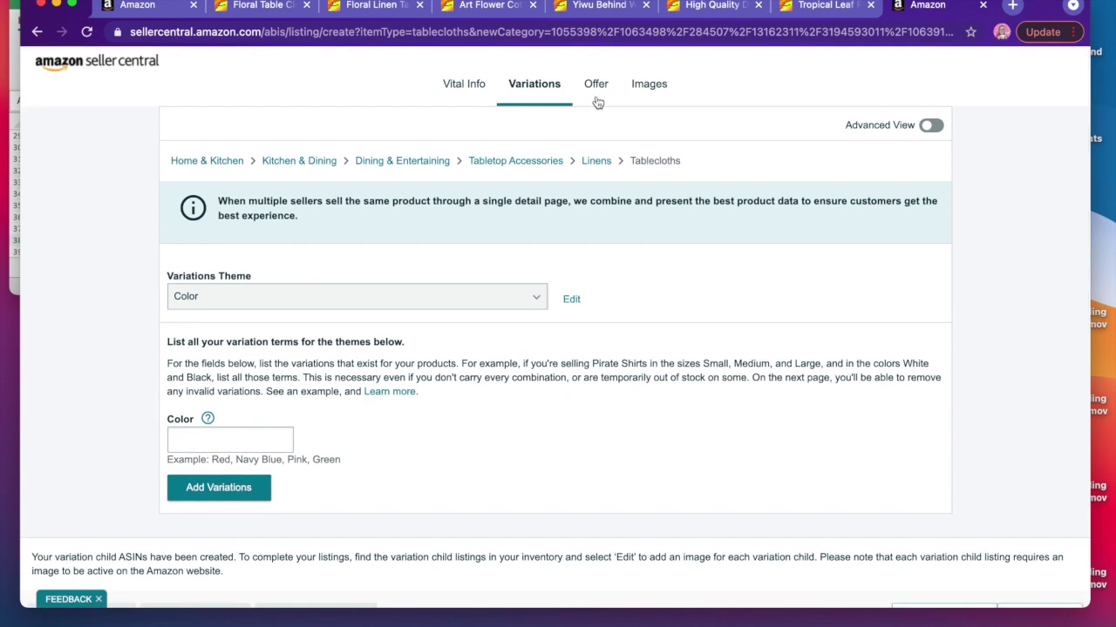
# - Review the Pink and Purple variations, and set the offer's fulfillment channel to "I will ship this item myself (Merchant Fulfilled)"
pyautogui.scroll(-2, 538, 249)
pyautogui.scroll(1, 540, 251)
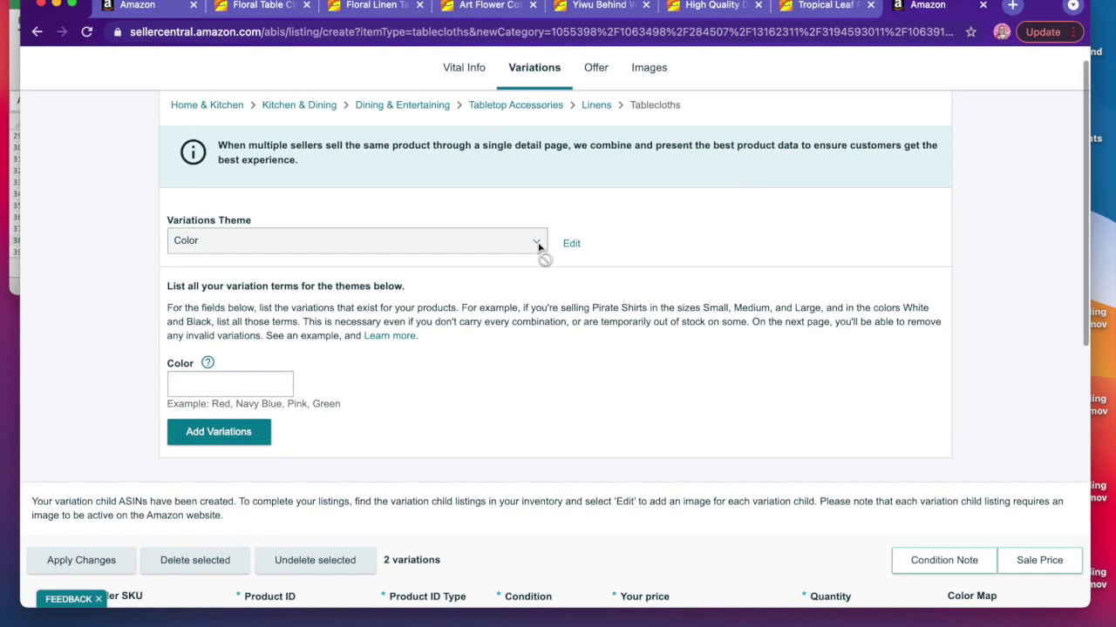
pyautogui.scroll(-5, 537, 249)
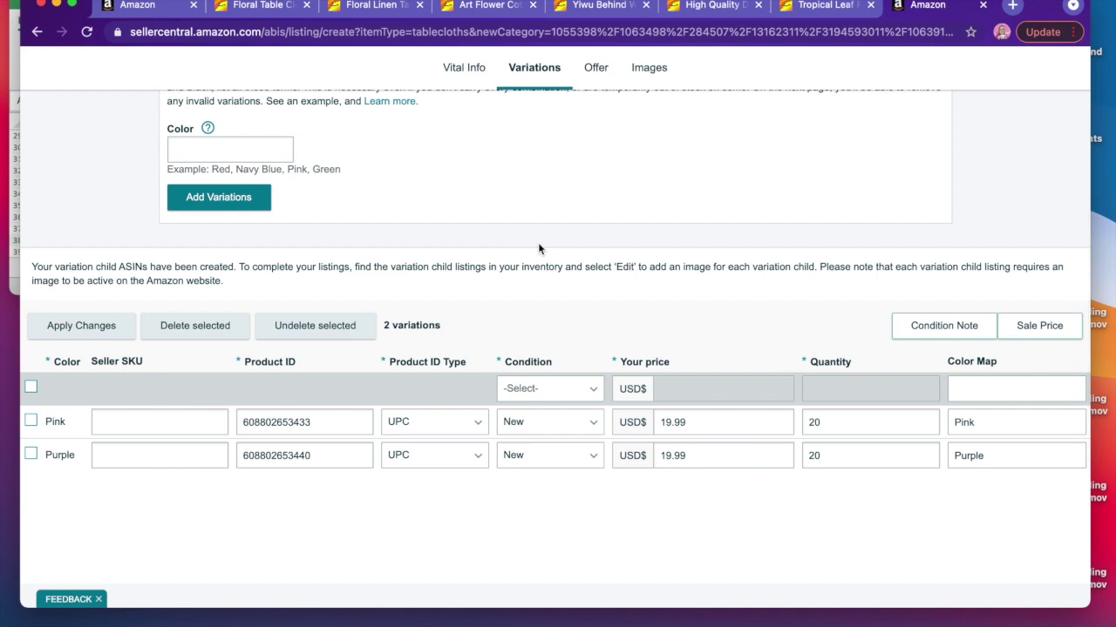
pyautogui.scroll(1, 538, 249)
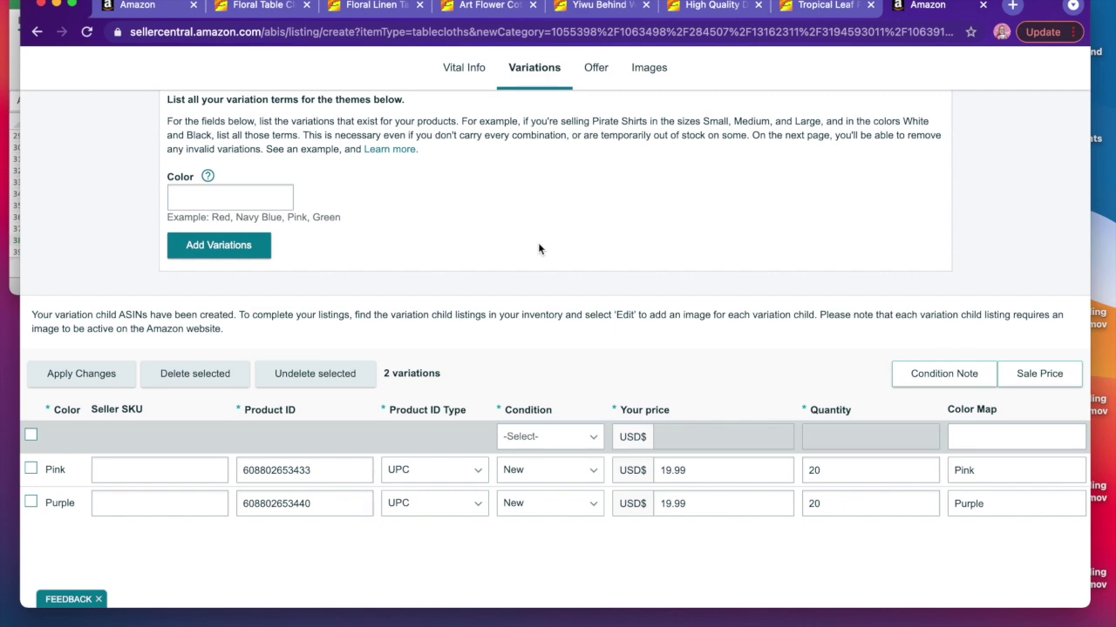
pyautogui.scroll(5, 537, 249)
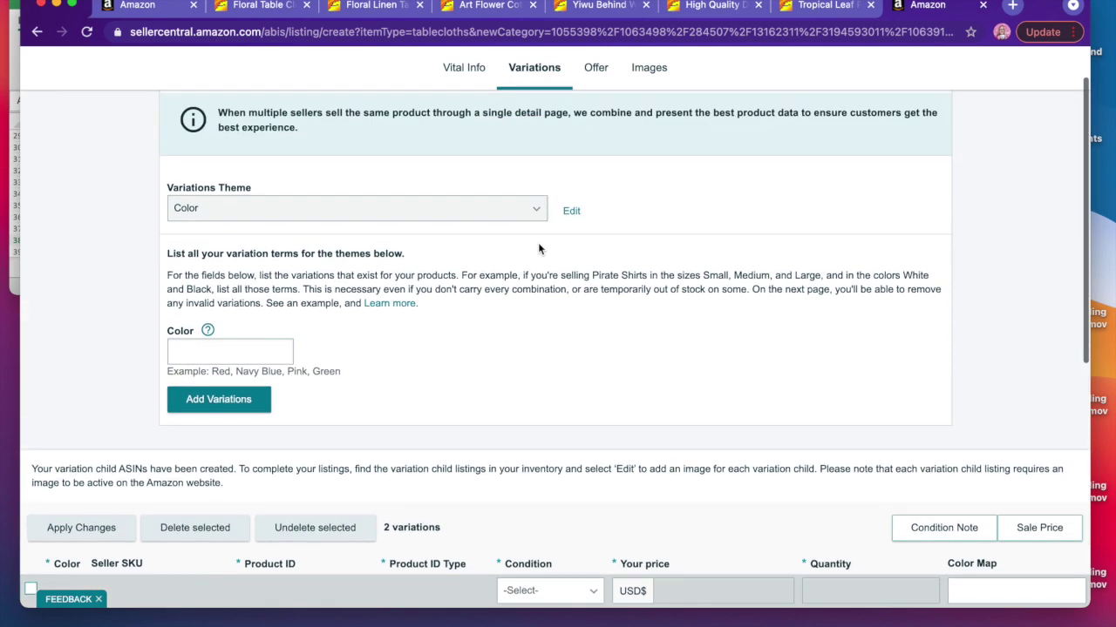
pyautogui.click(600, 87)
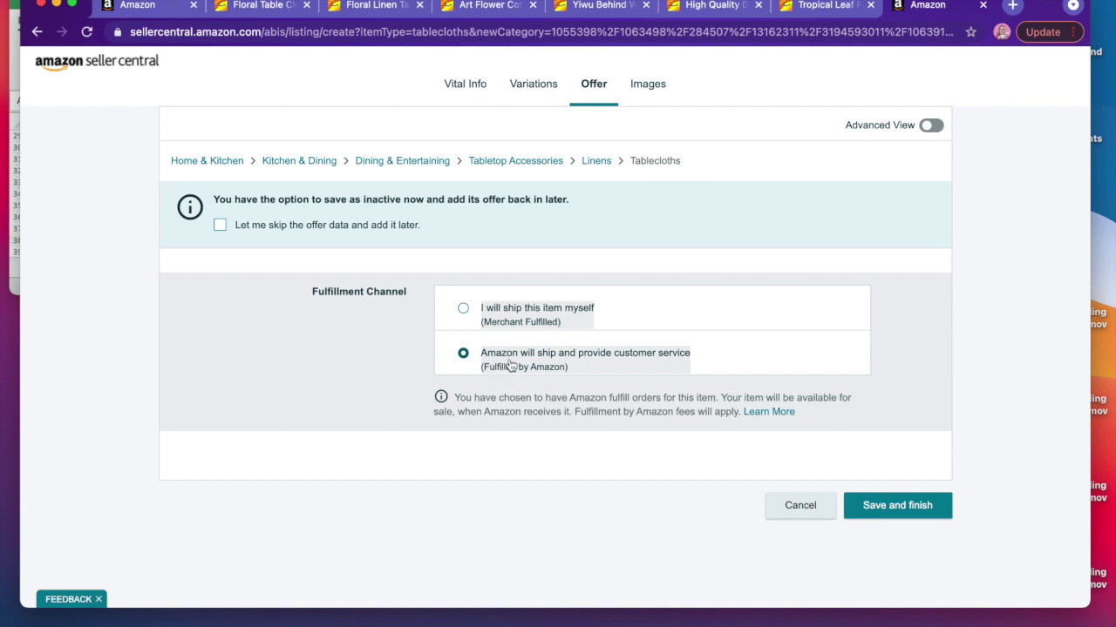
pyautogui.click(463, 309)
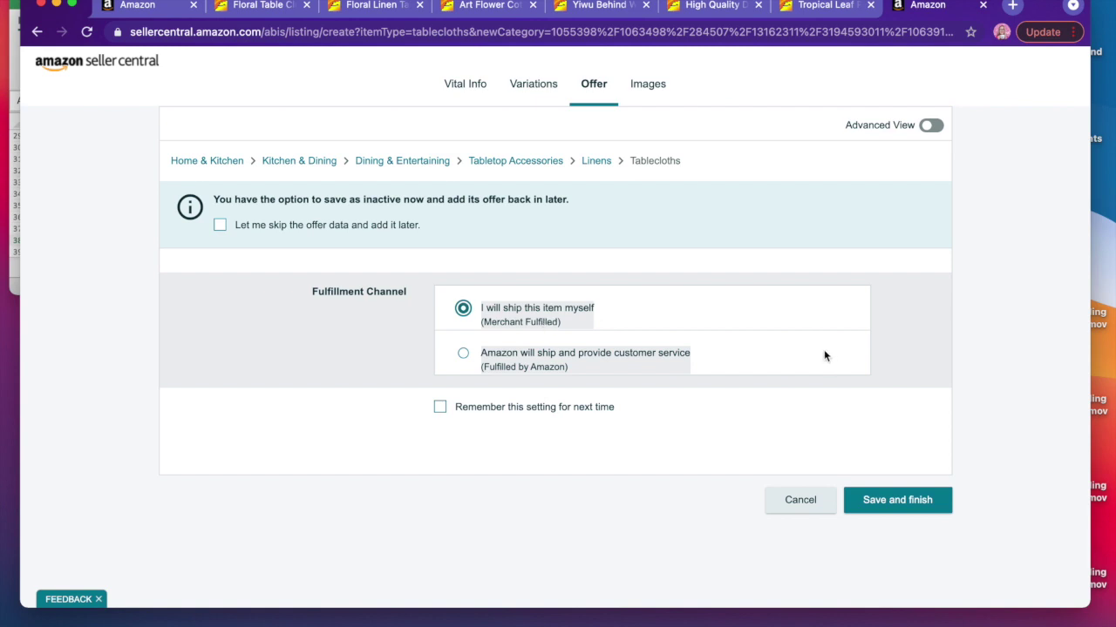
pyautogui.scroll(1, 747, 316)
pyautogui.scroll(-1, 747, 316)
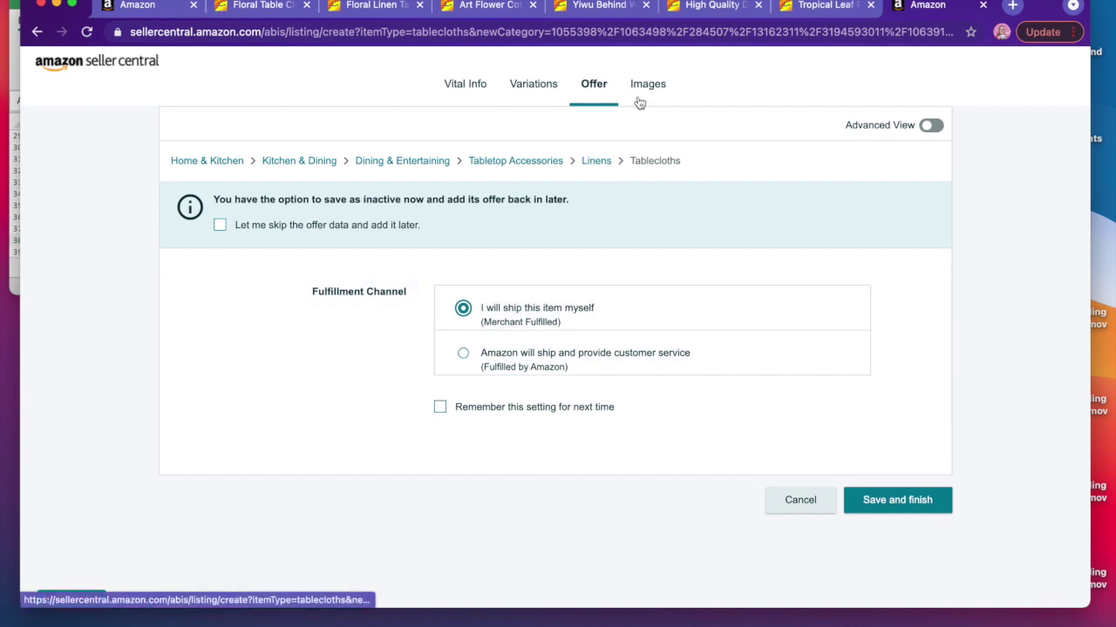
# - Examine the listing's image section, including the main image slot and the additional product image slots
pyautogui.click(652, 88)
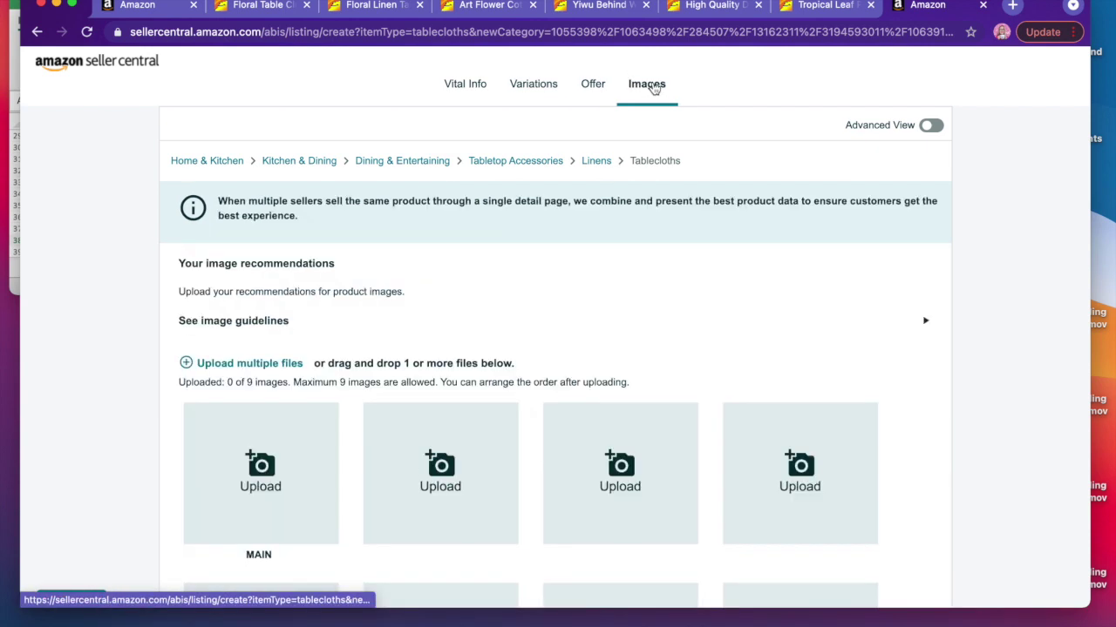
pyautogui.scroll(-2, 651, 286)
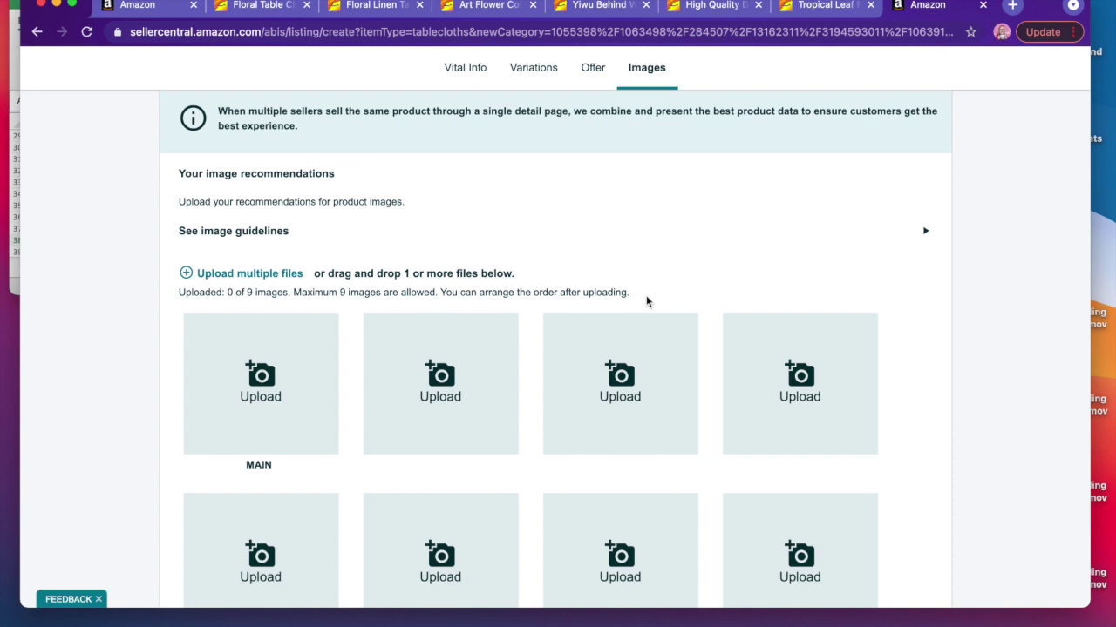
pyautogui.scroll(-1, 625, 264)
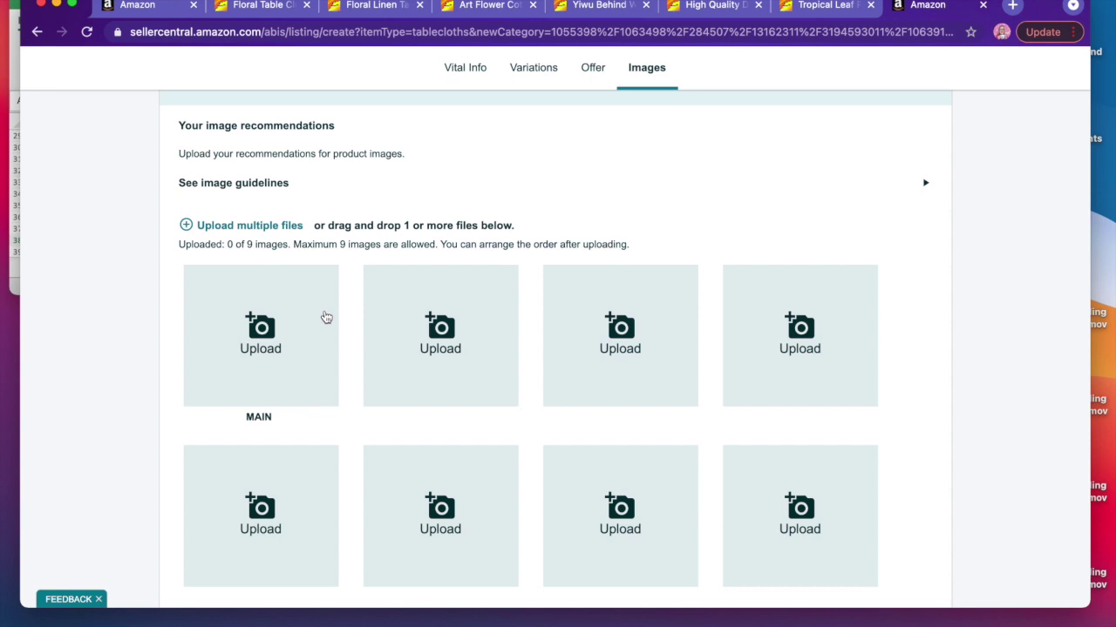
pyautogui.scroll(-5, 310, 358)
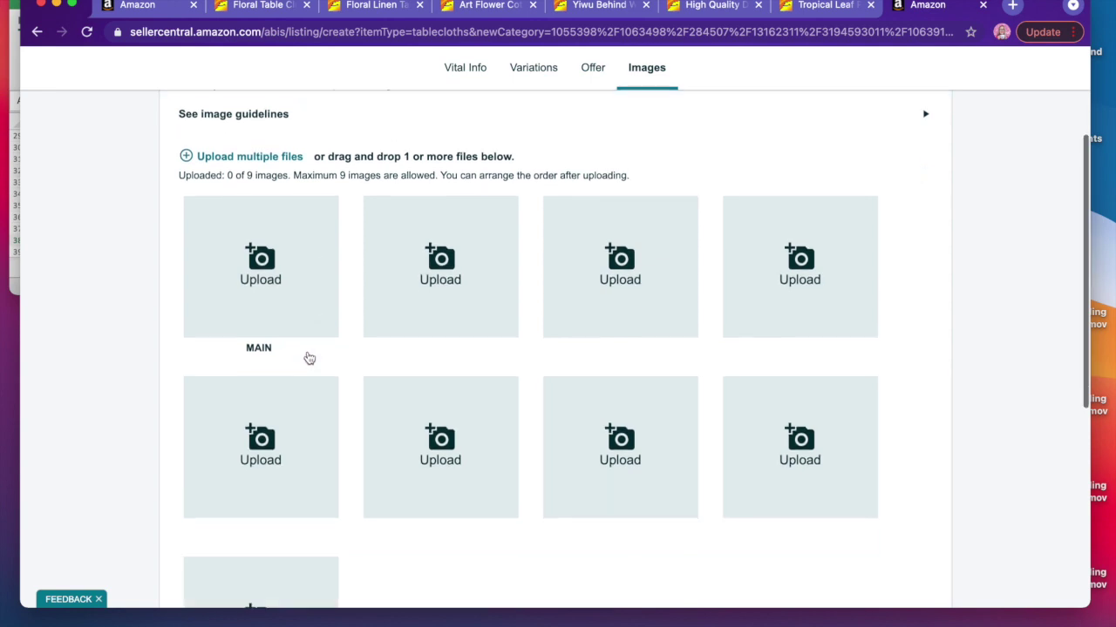
pyautogui.scroll(1, 306, 356)
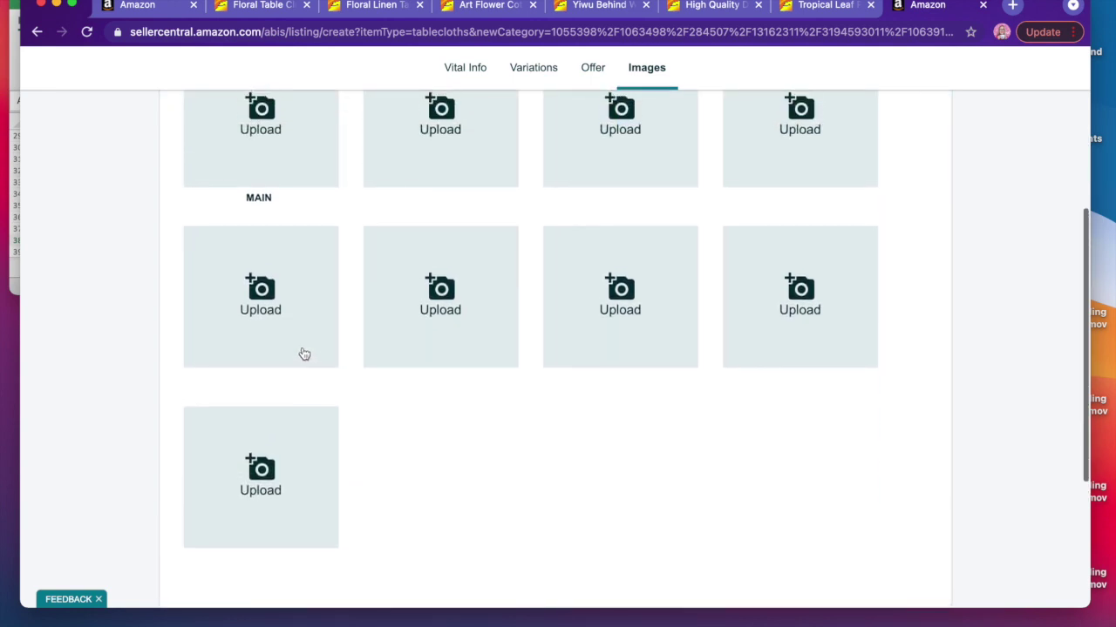
pyautogui.scroll(4, 524, 310)
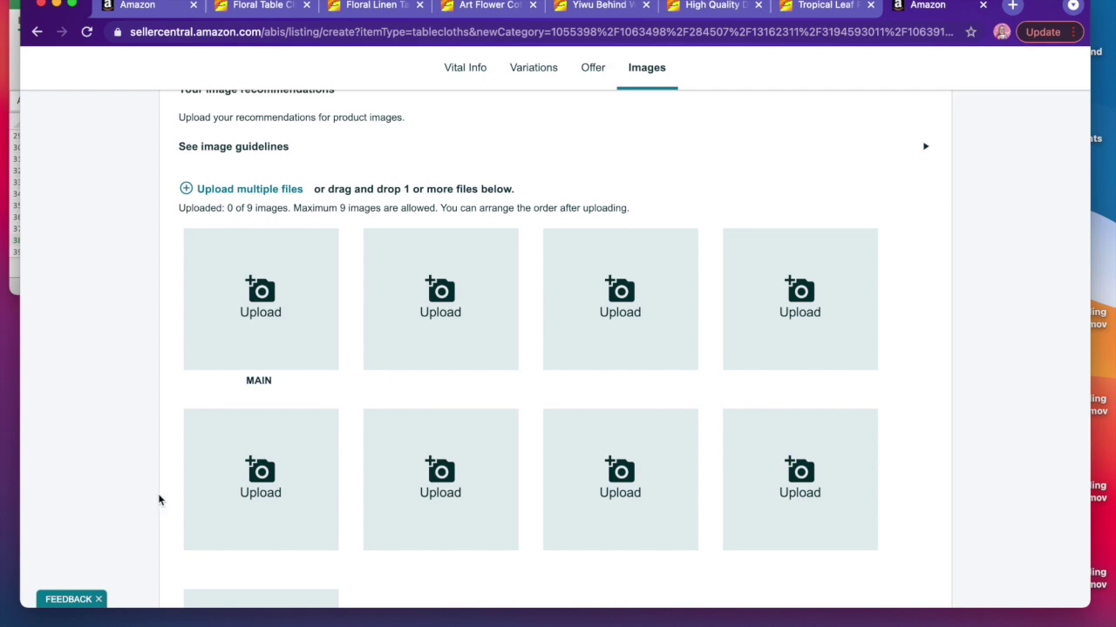
pyautogui.scroll(-2, 465, 346)
pyautogui.scroll(5, 466, 346)
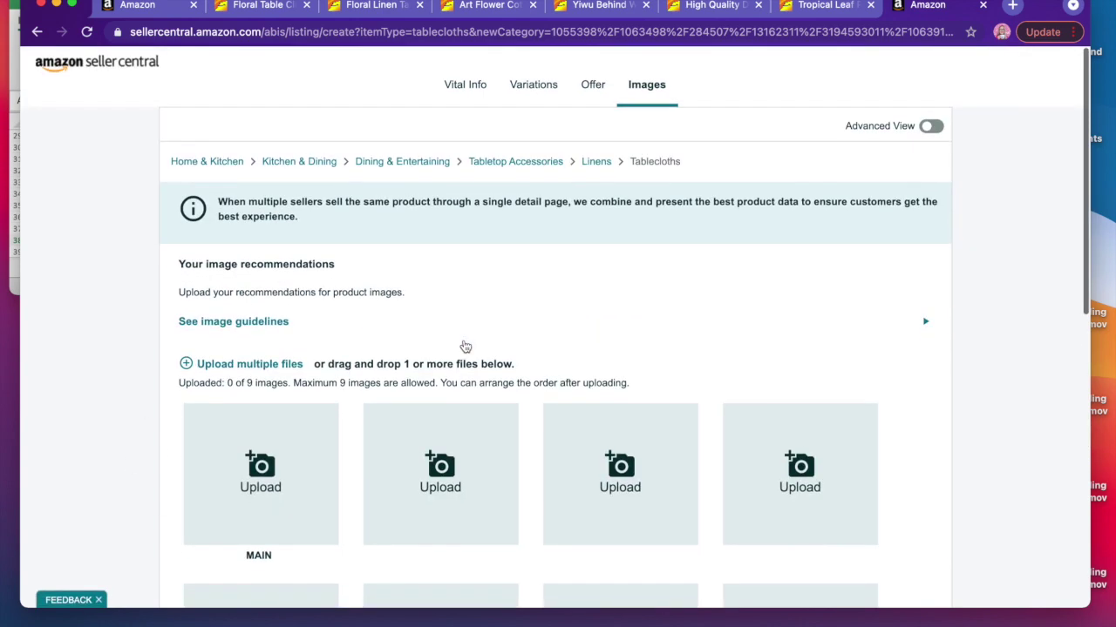
pyautogui.scroll(-3, 464, 341)
pyautogui.scroll(1, 465, 347)
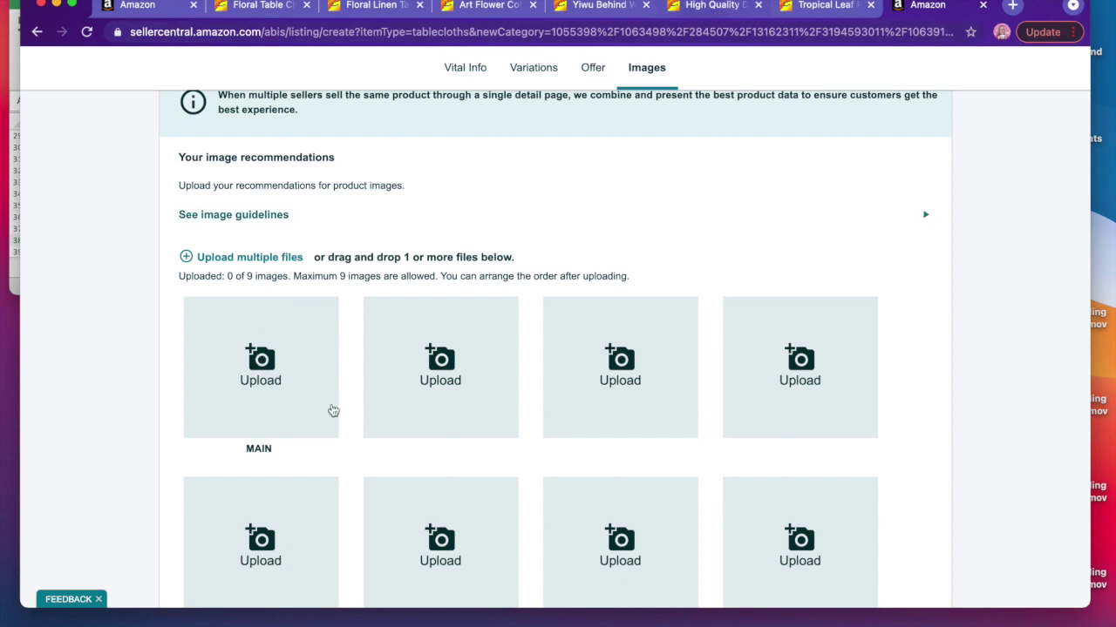
# - Capture the flower and bird tablecloth photo from its Alibaba product page and upload it as the Amazon listing's main image
pyautogui.moveTo(153, 624)
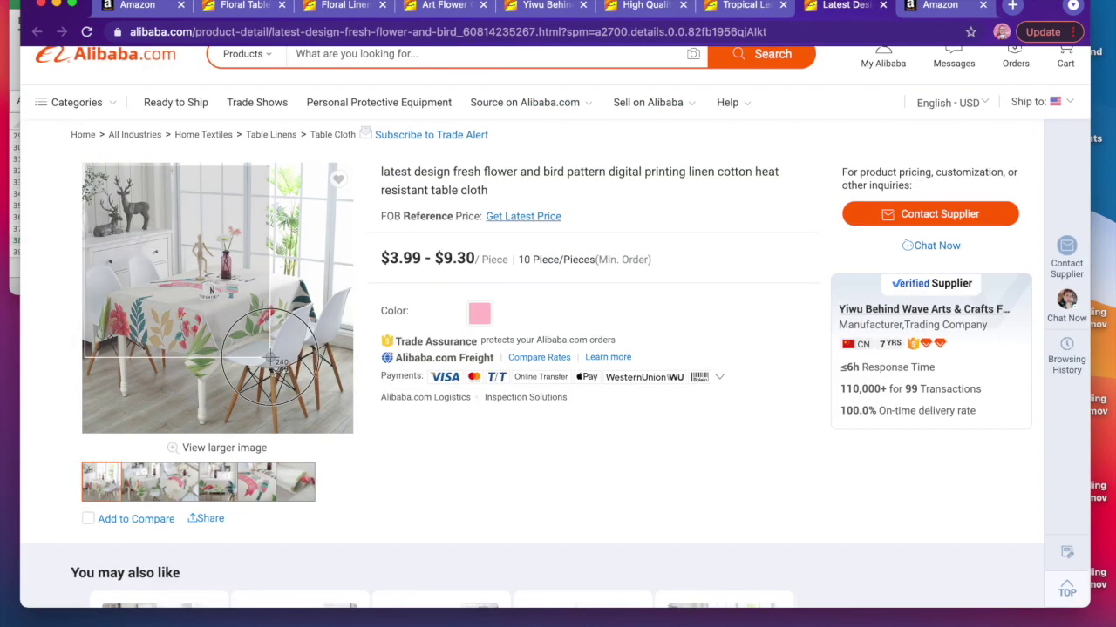
pyautogui.moveTo(270, 358); pyautogui.dragTo(352, 433)
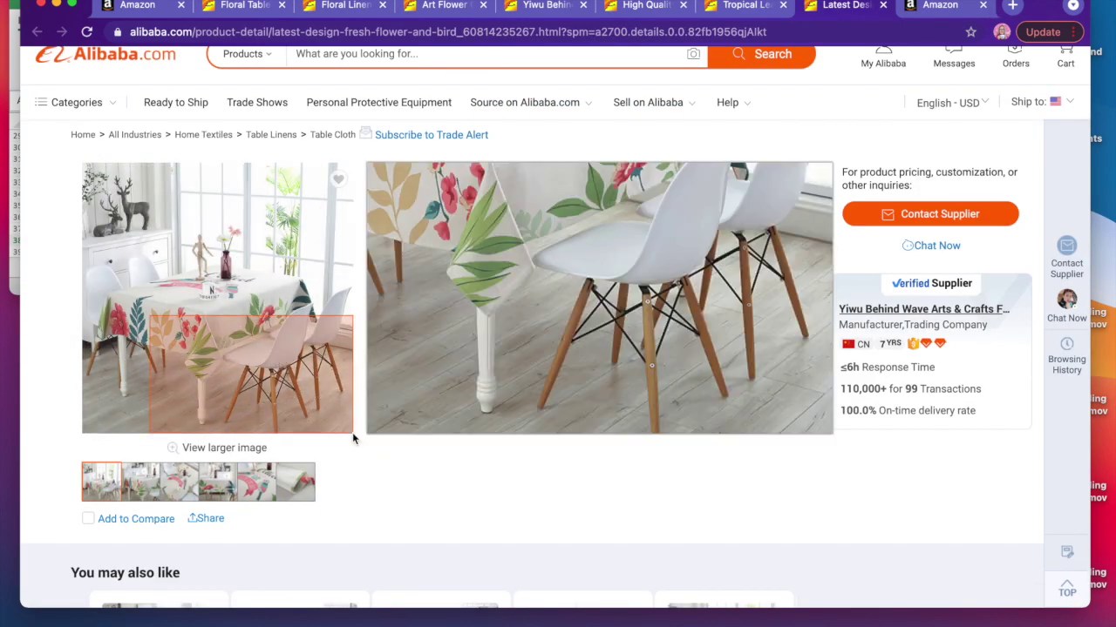
pyautogui.click(728, 5)
pyautogui.click(525, 7)
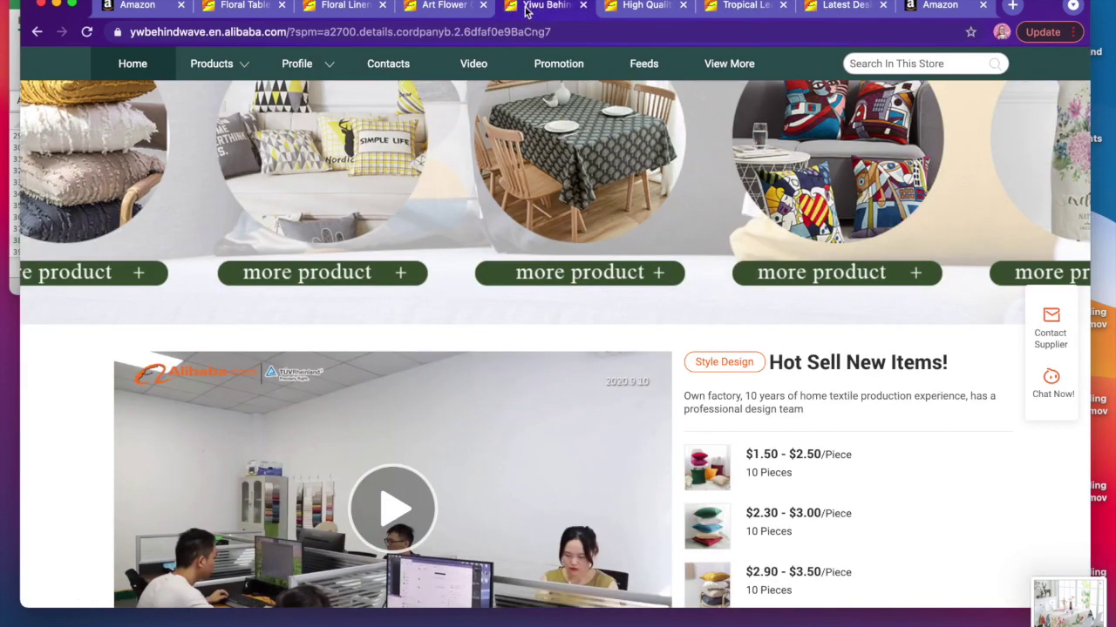
pyautogui.click(242, 8)
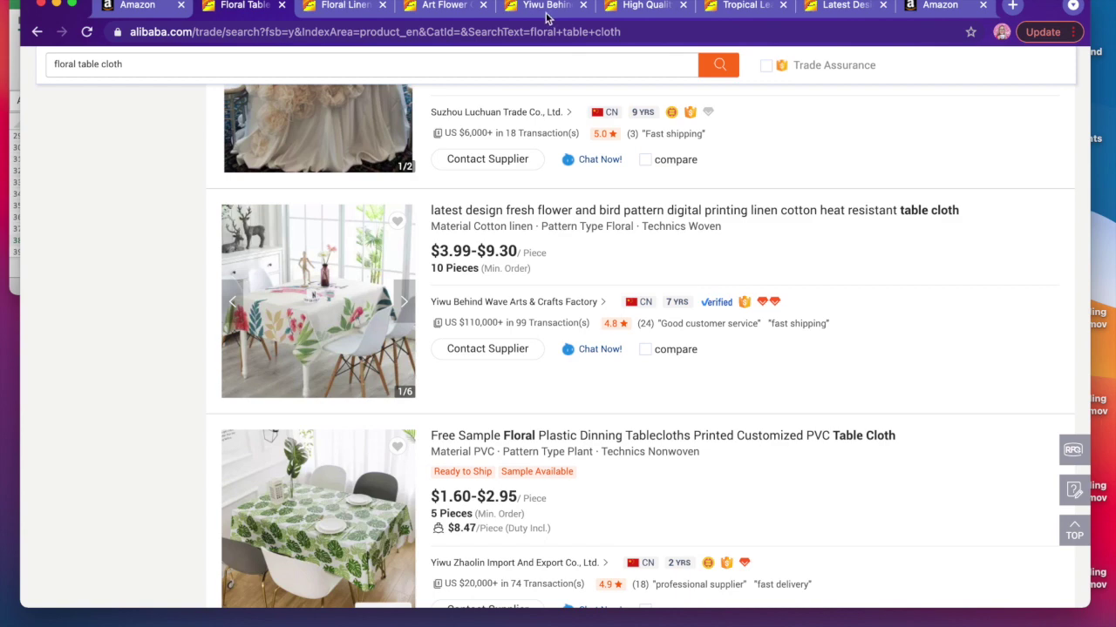
pyautogui.click(935, 6)
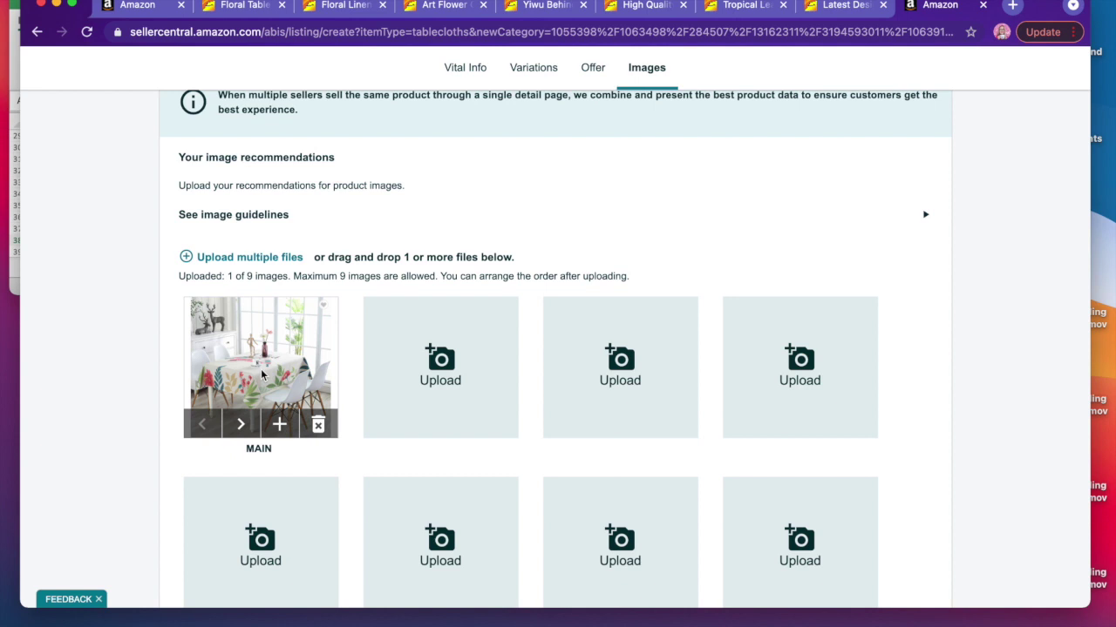
# - Check the uploaded main image and look over the remaining image slots of the tablecloth listing
pyautogui.scroll(-1, 262, 374)
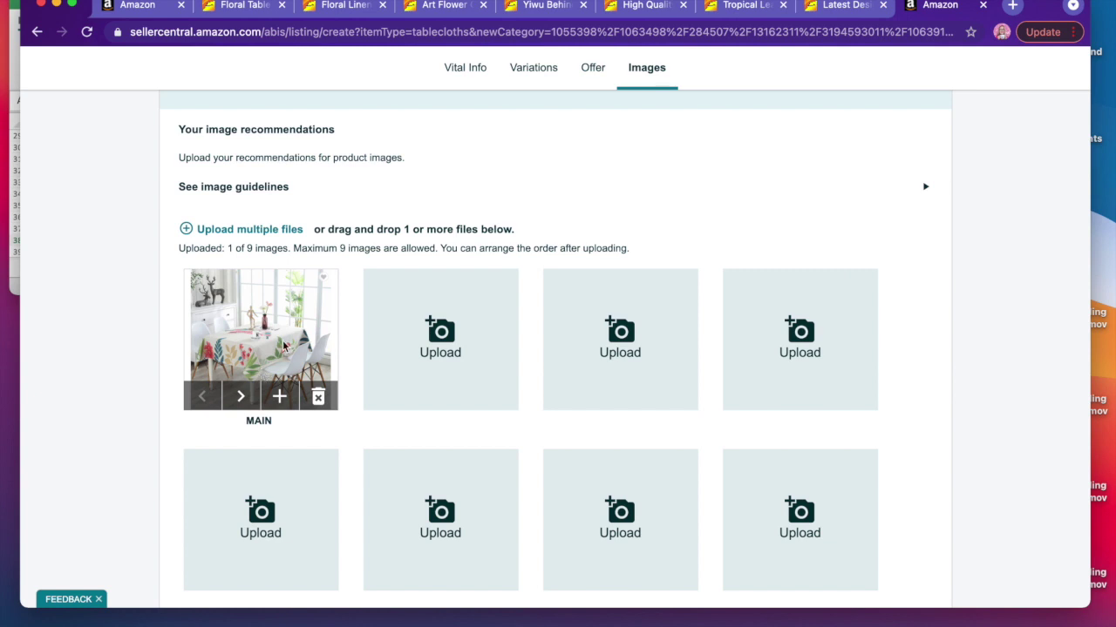
pyautogui.scroll(-3, 283, 346)
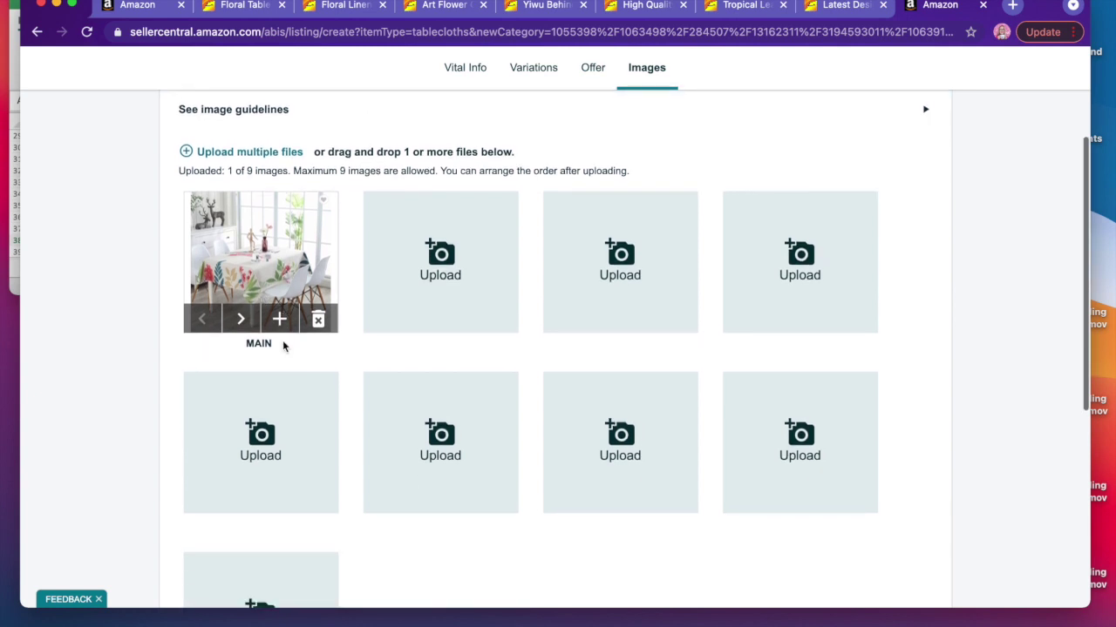
pyautogui.scroll(-5, 283, 345)
pyautogui.scroll(8, 688, 221)
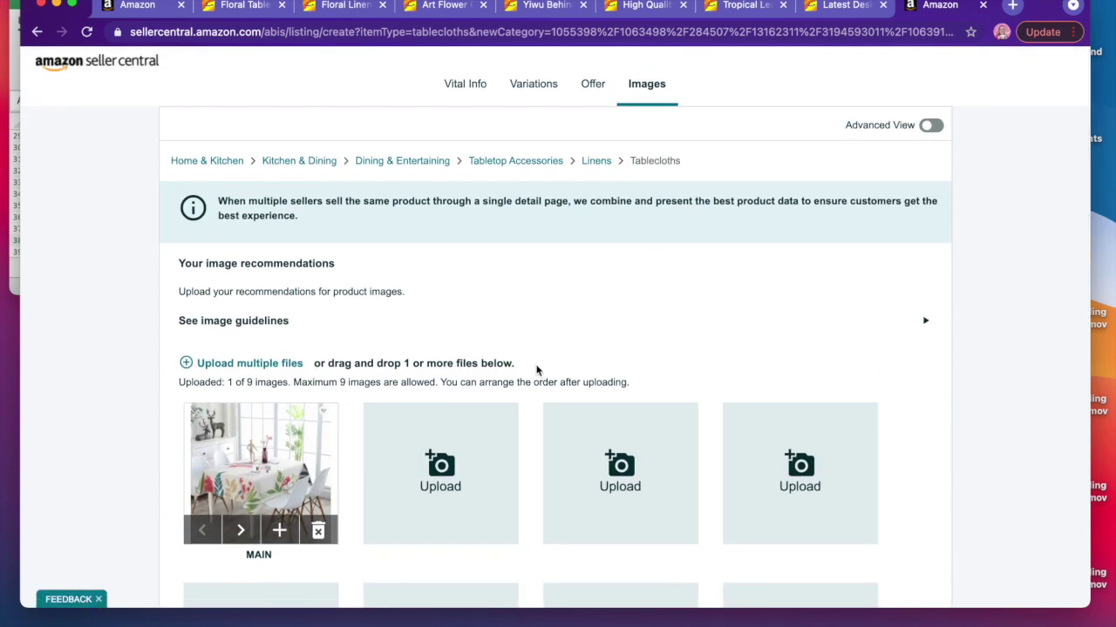
pyautogui.scroll(-5, 571, 340)
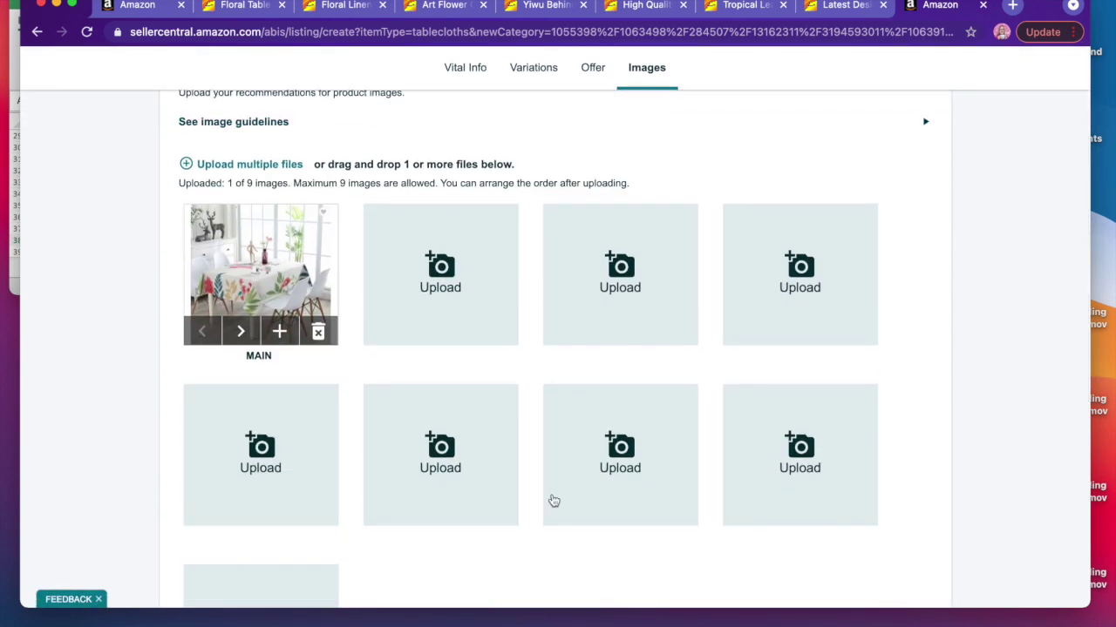
pyautogui.scroll(-5, 553, 501)
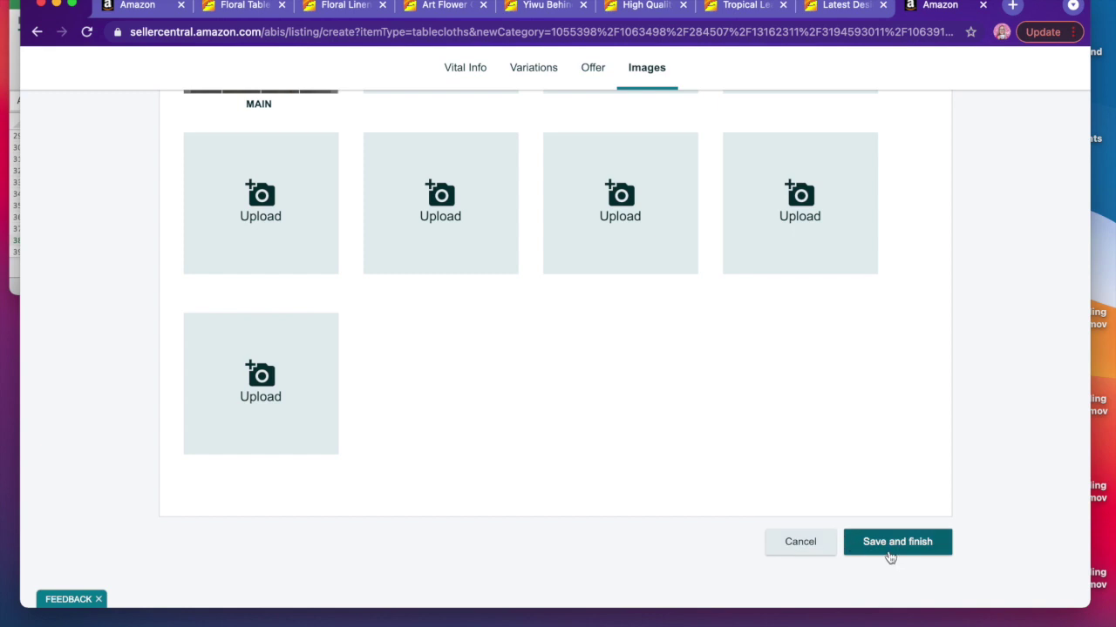
pyautogui.scroll(6, 706, 404)
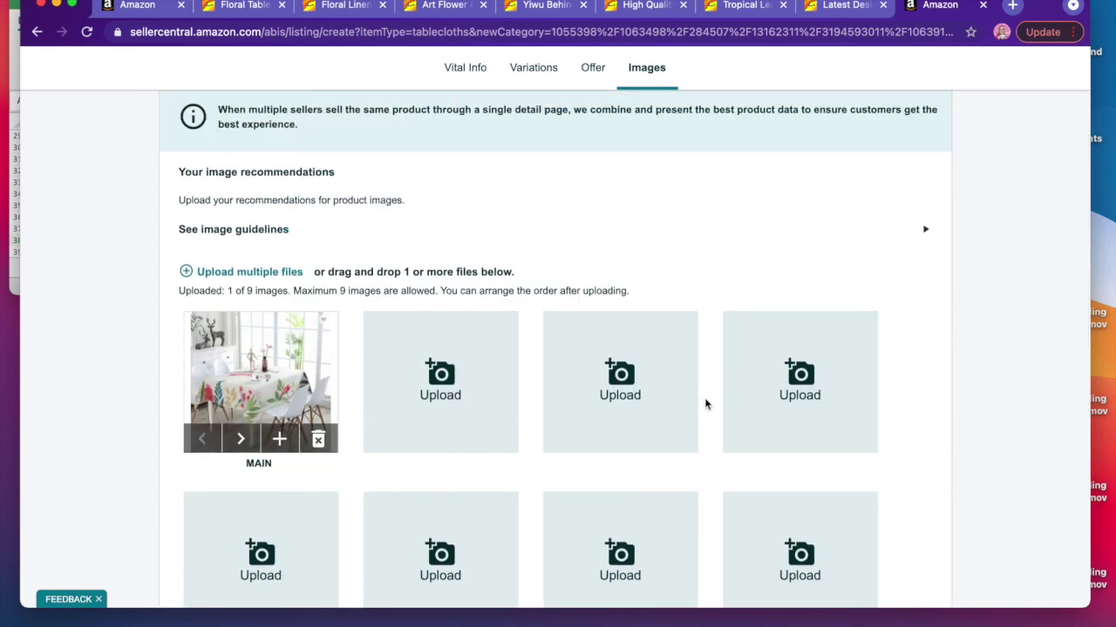
pyautogui.scroll(-3, 706, 403)
pyautogui.scroll(-3, 704, 401)
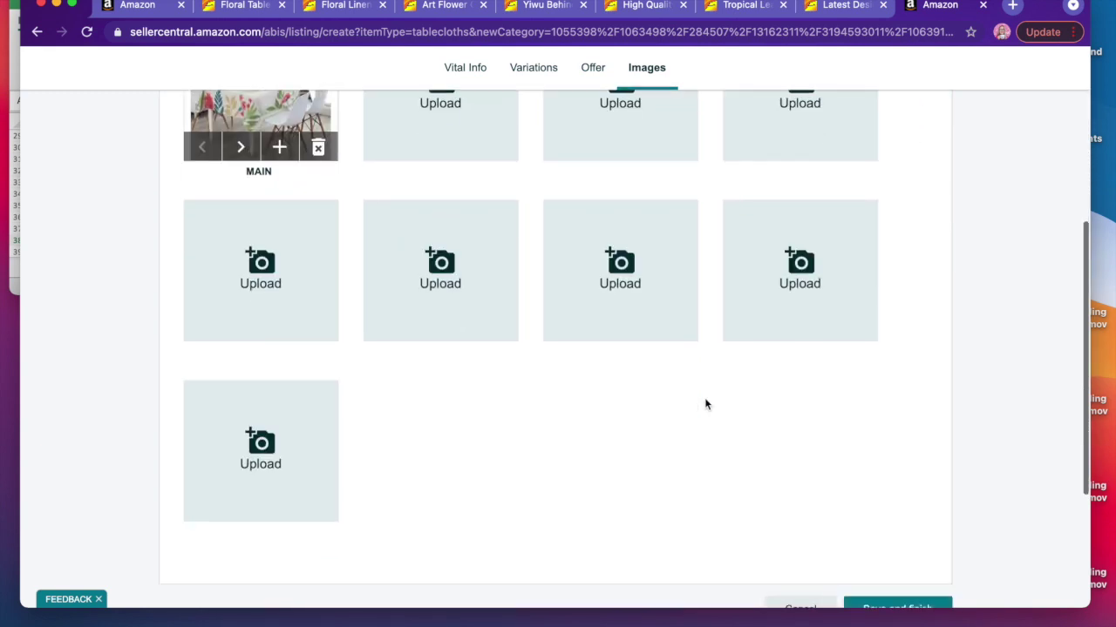
pyautogui.scroll(5, 835, 447)
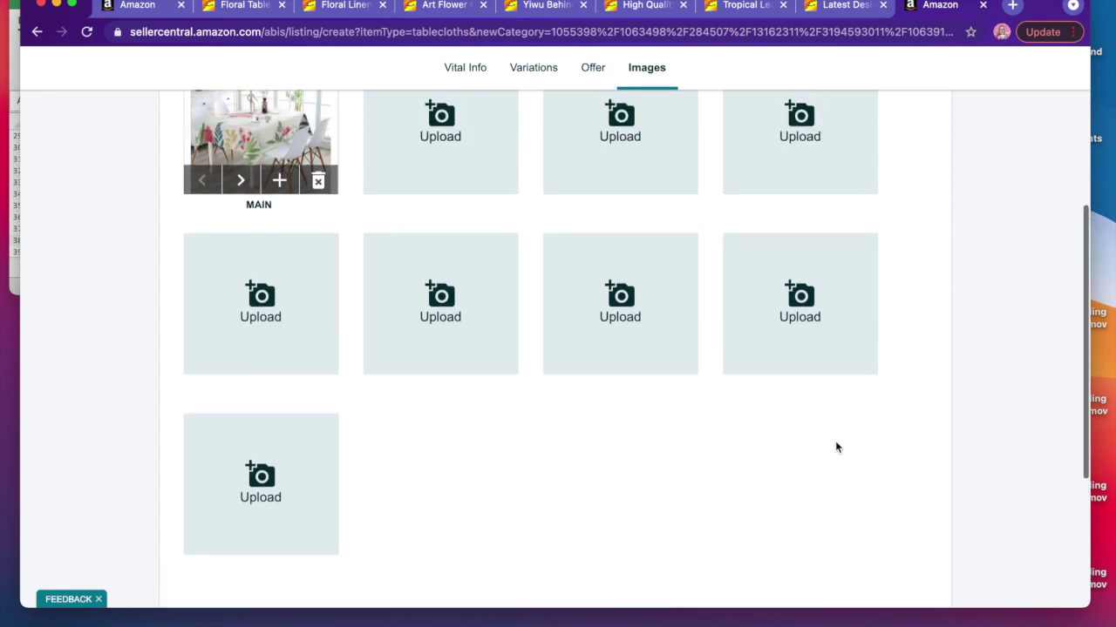
pyautogui.scroll(2, 837, 448)
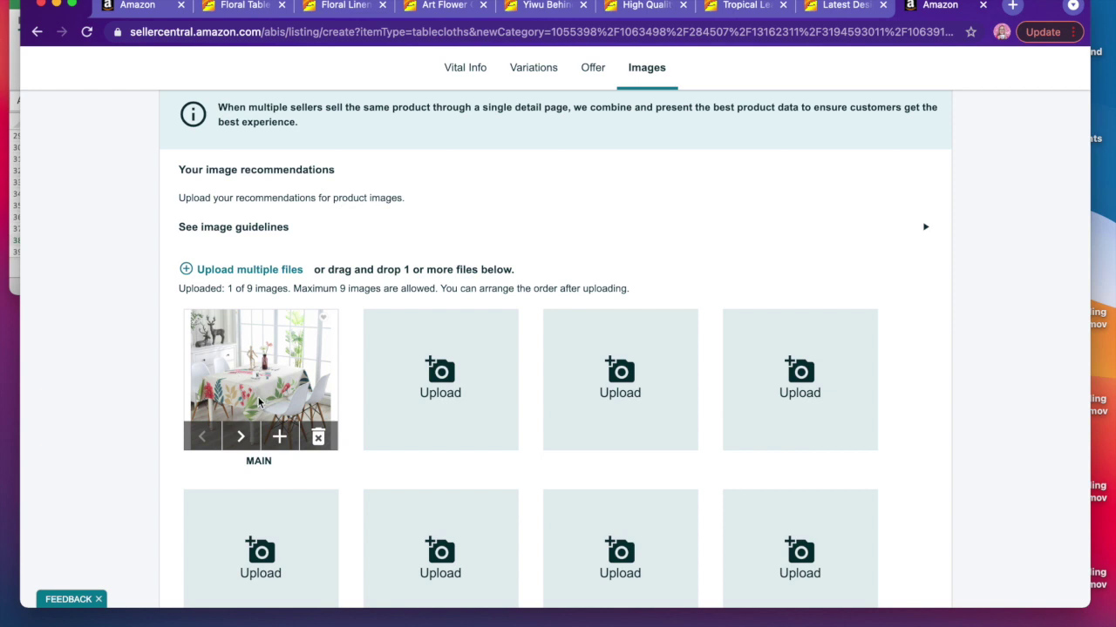
# - Save and finish the tablecloth listing to submit it with its main image
pyautogui.scroll(-1, 258, 402)
pyautogui.scroll(-1, 258, 402)
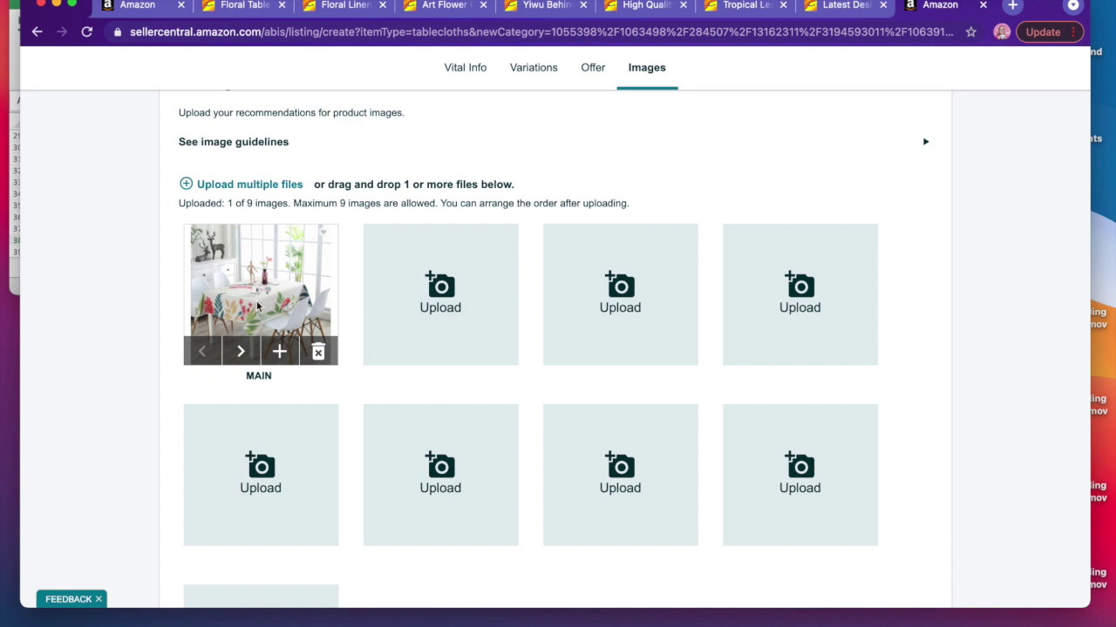
pyautogui.scroll(-5, 256, 306)
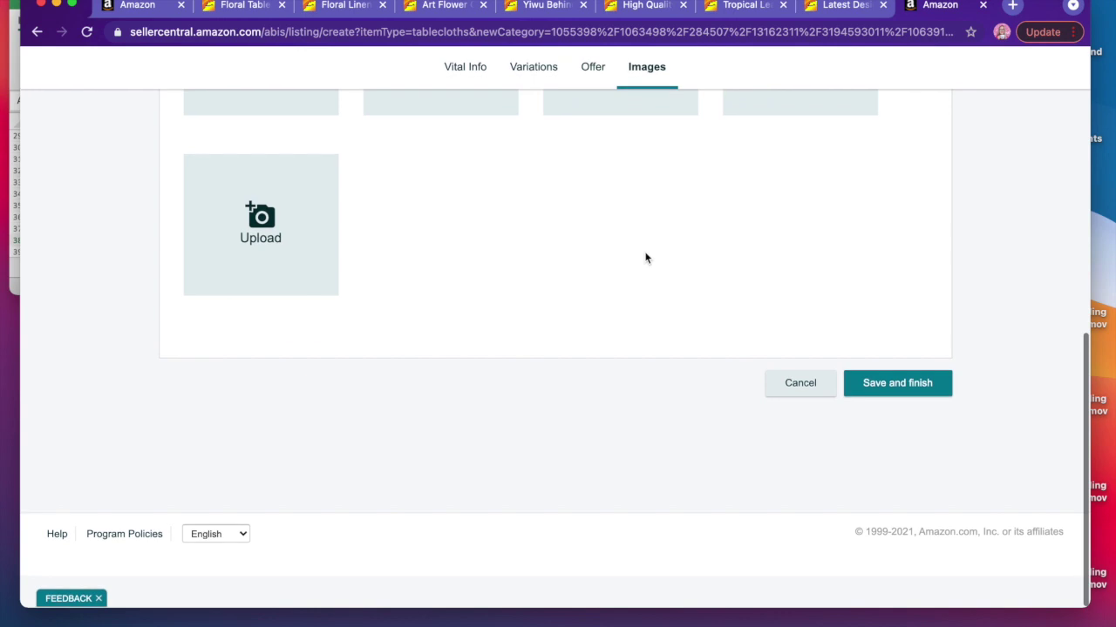
pyautogui.click(875, 383)
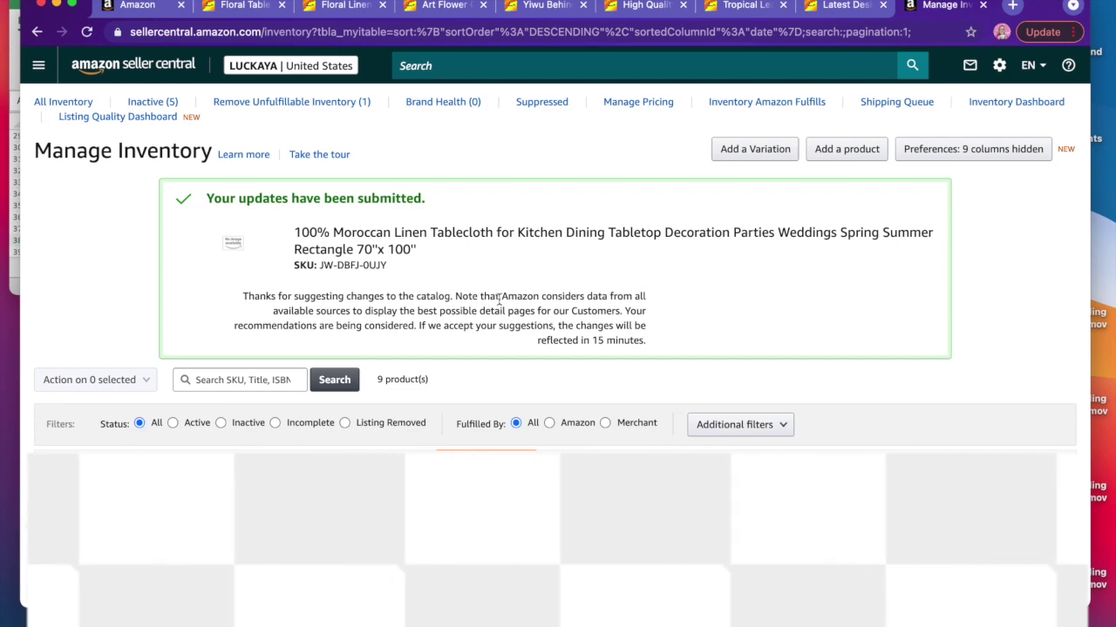
# - Look over the submission confirmation and reopen the Manage Inventory list to find the new tablecloth listing
pyautogui.scroll(-2, 500, 299)
pyautogui.scroll(2, 499, 299)
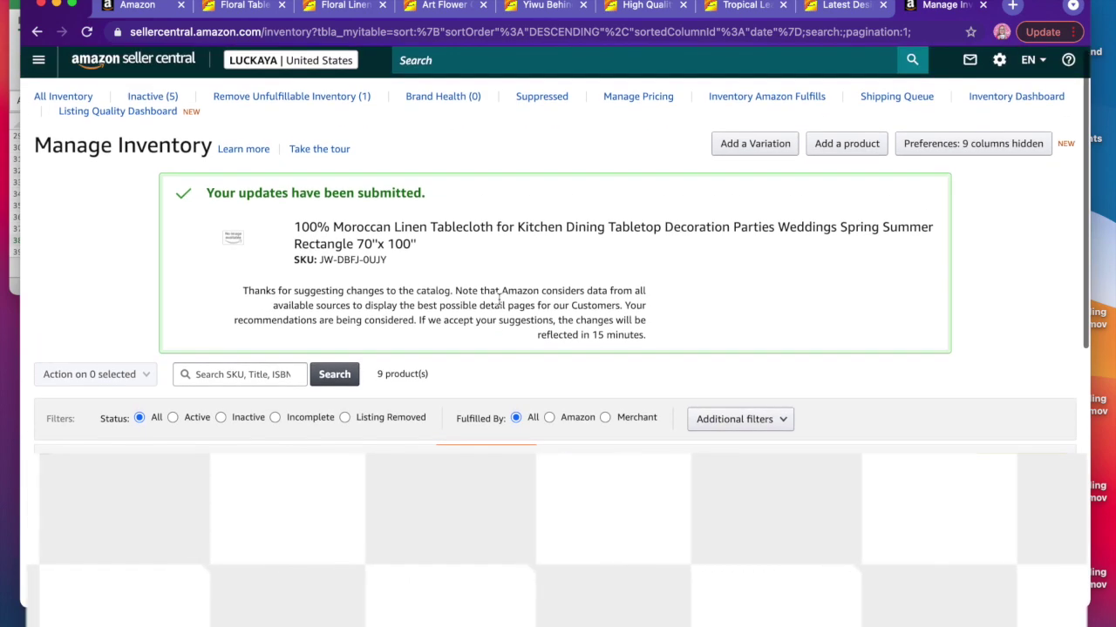
pyautogui.scroll(1, 499, 299)
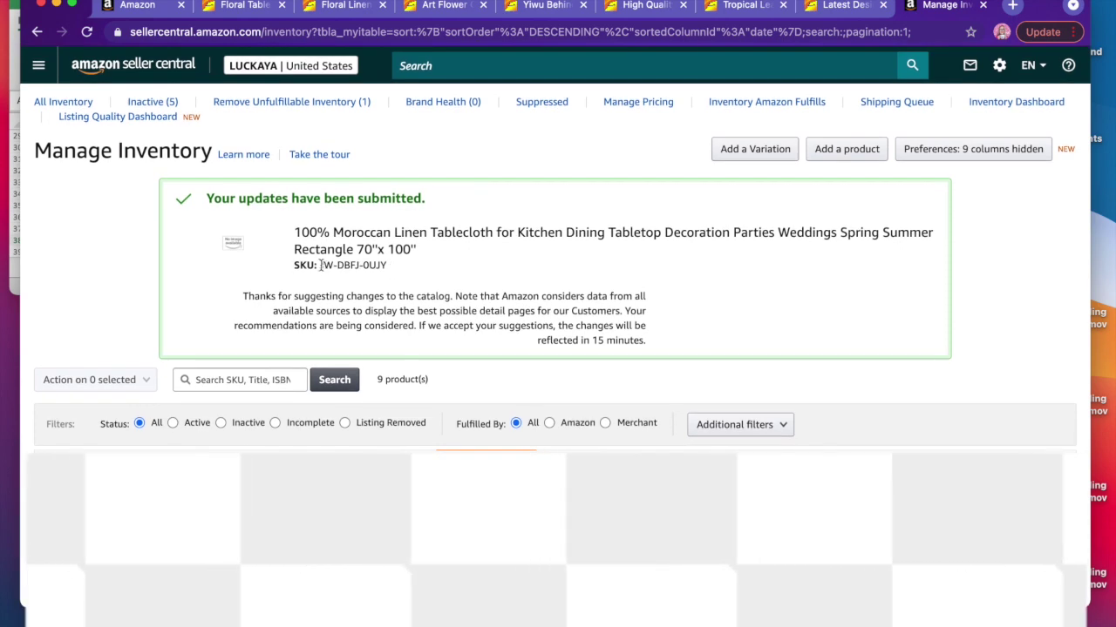
pyautogui.click(39, 67)
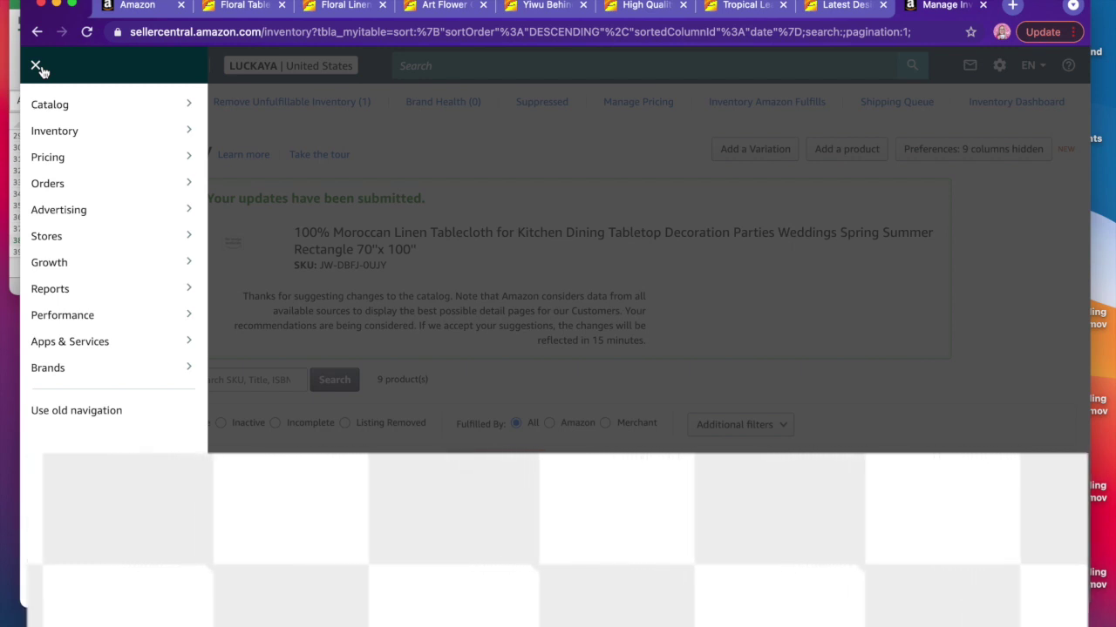
pyautogui.moveTo(61, 113)
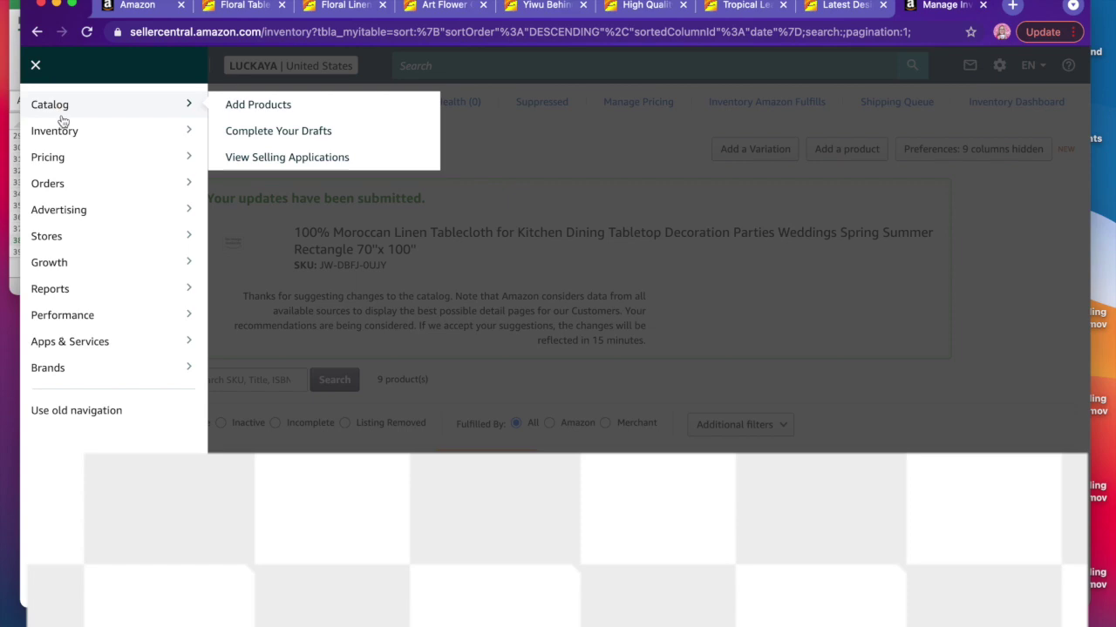
pyautogui.moveTo(65, 137)
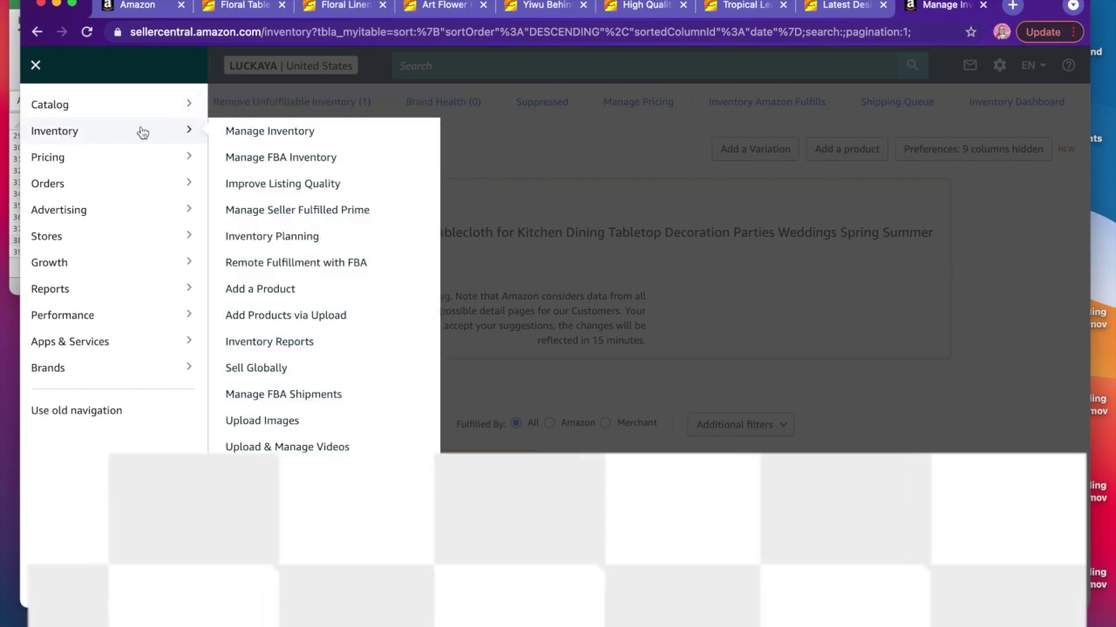
pyautogui.click(251, 138)
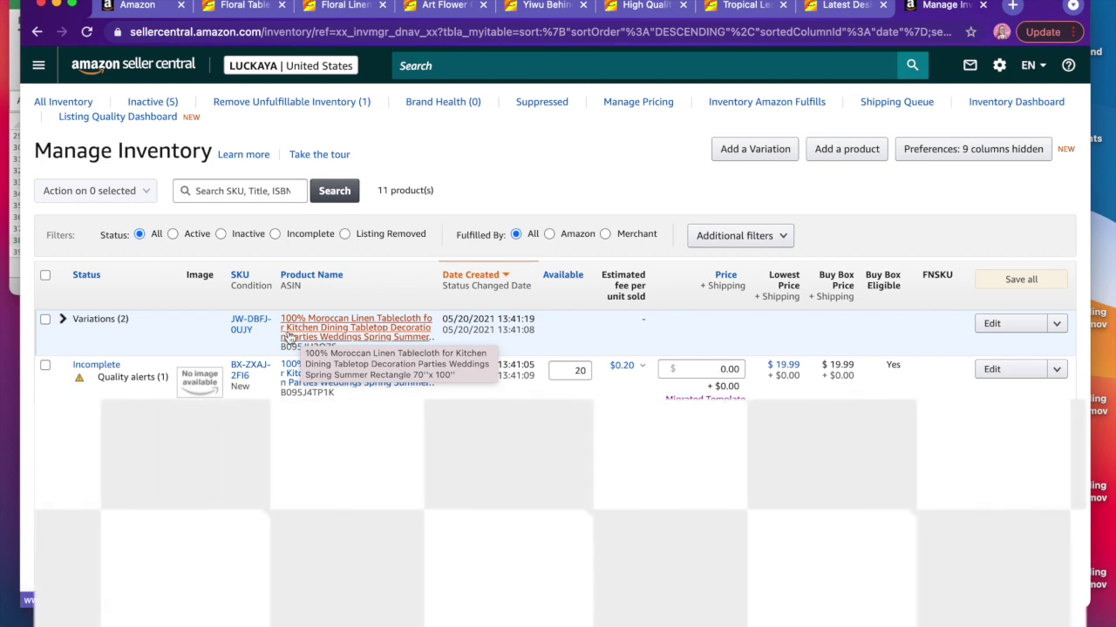
# - Open the parent tablecloth listing's Amazon product page and examine its title, price, image area and product information
pyautogui.click(316, 336)
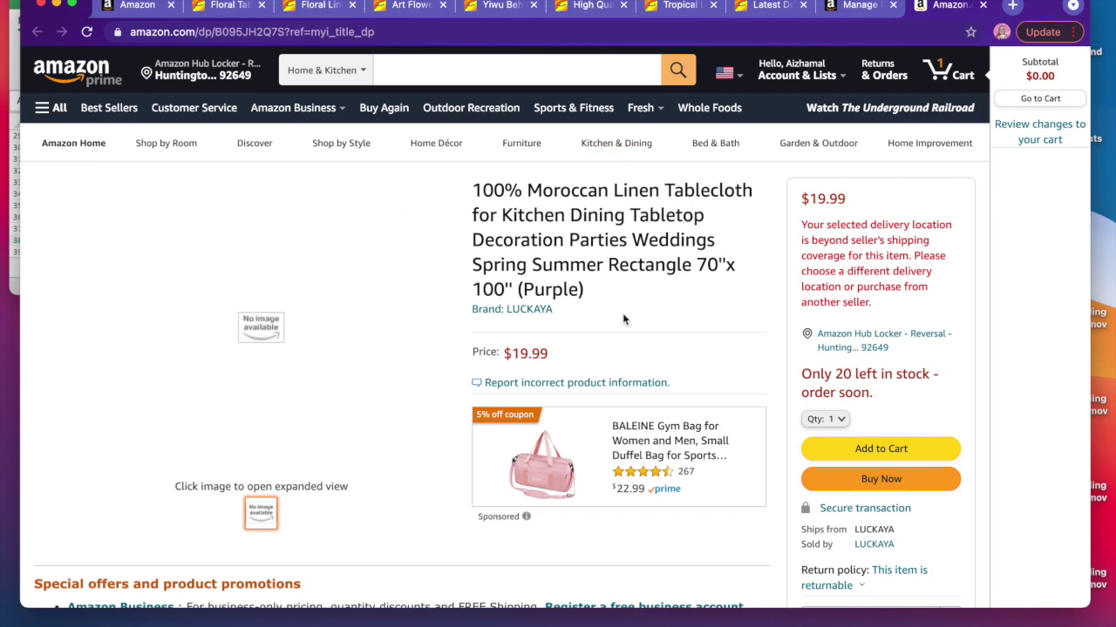
pyautogui.scroll(-10, 624, 317)
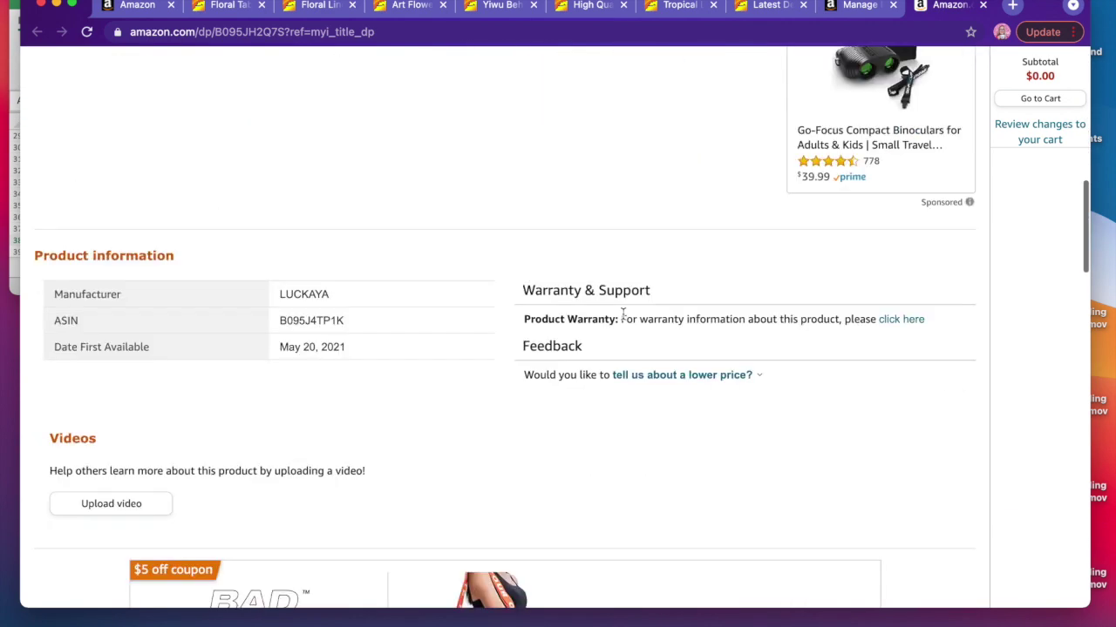
pyautogui.scroll(-3, 622, 313)
pyautogui.scroll(-2, 622, 314)
pyautogui.scroll(5, 622, 314)
pyautogui.scroll(10, 622, 316)
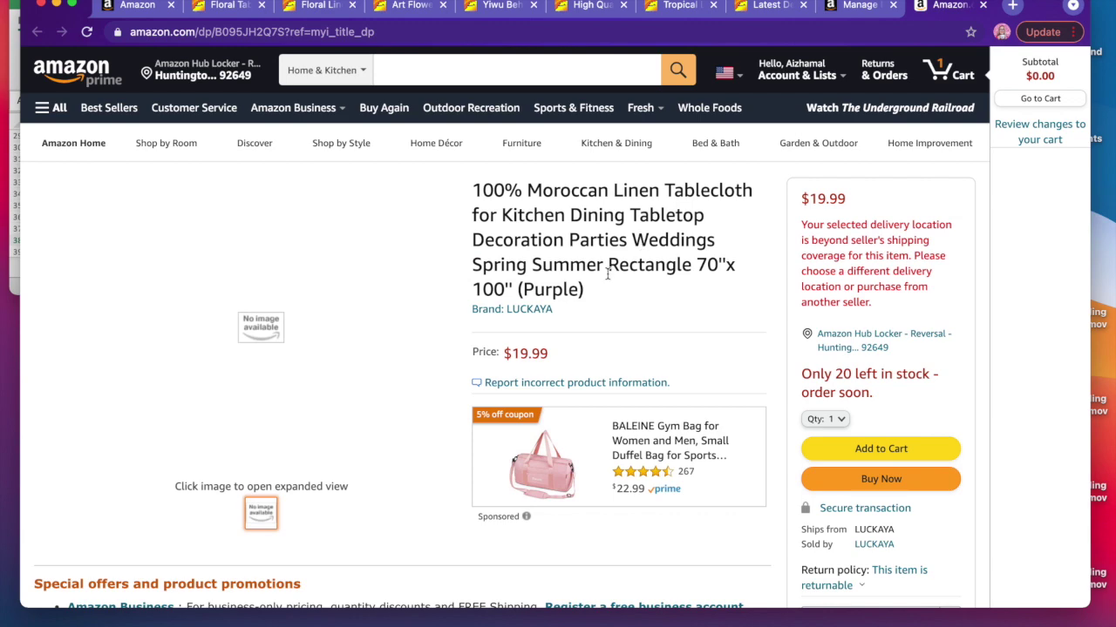
pyautogui.scroll(-5, 593, 287)
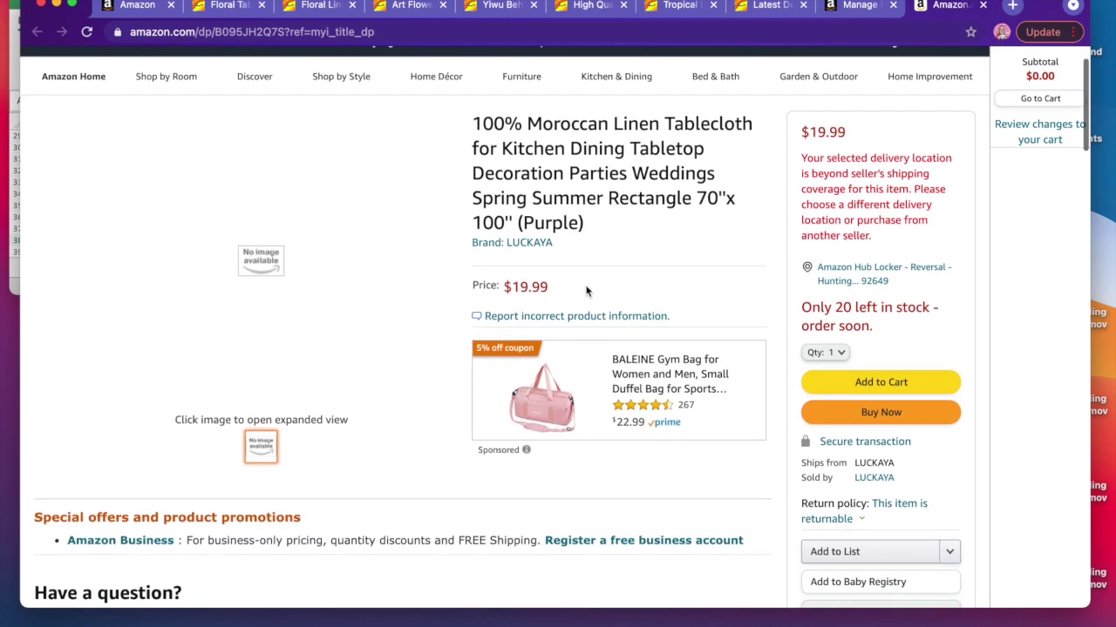
pyautogui.scroll(-5, 586, 291)
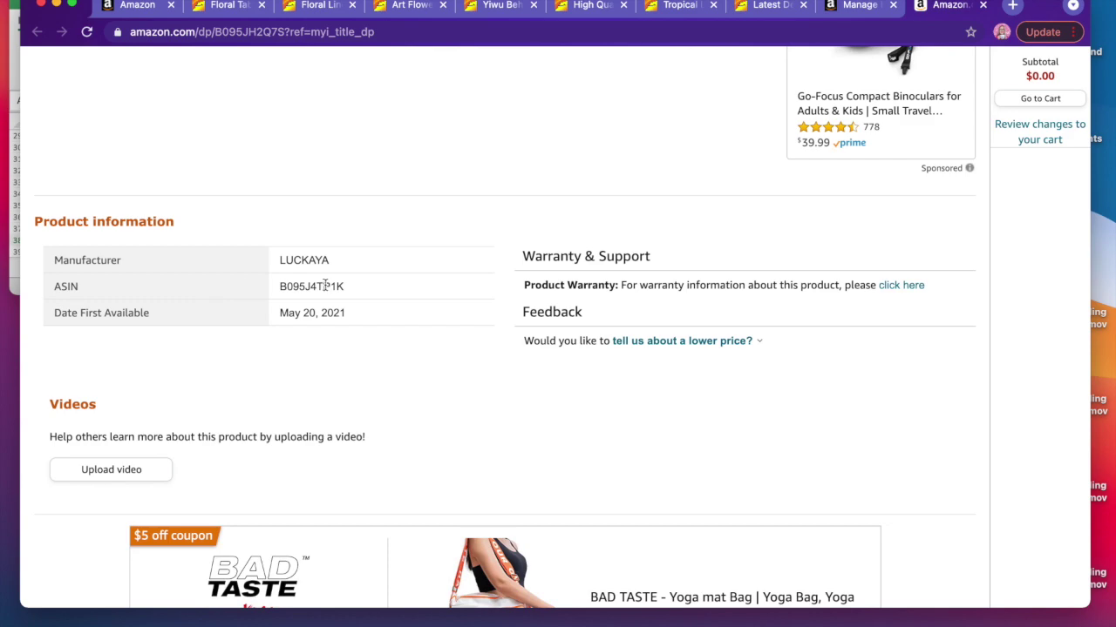
pyautogui.scroll(-3, 321, 291)
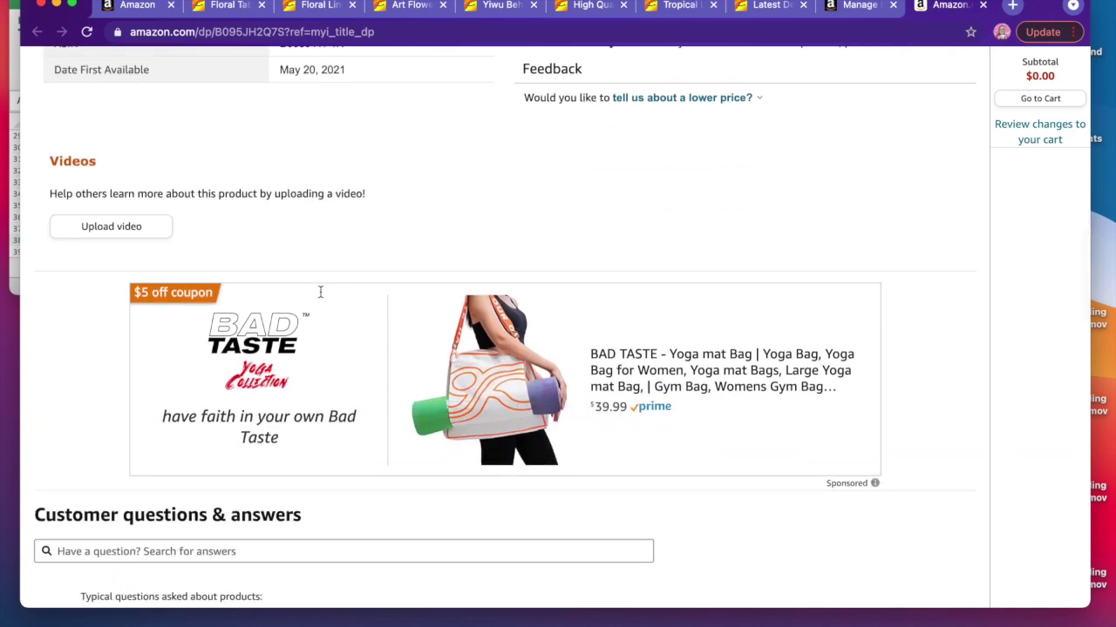
pyautogui.scroll(-2, 320, 292)
pyautogui.scroll(5, 319, 292)
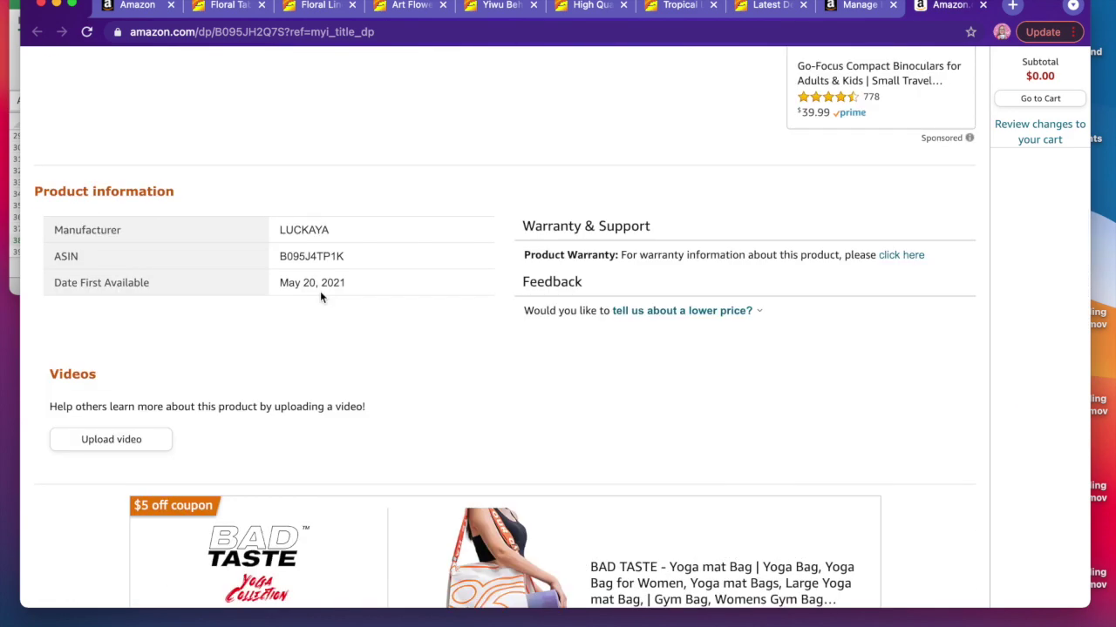
pyautogui.scroll(3, 319, 297)
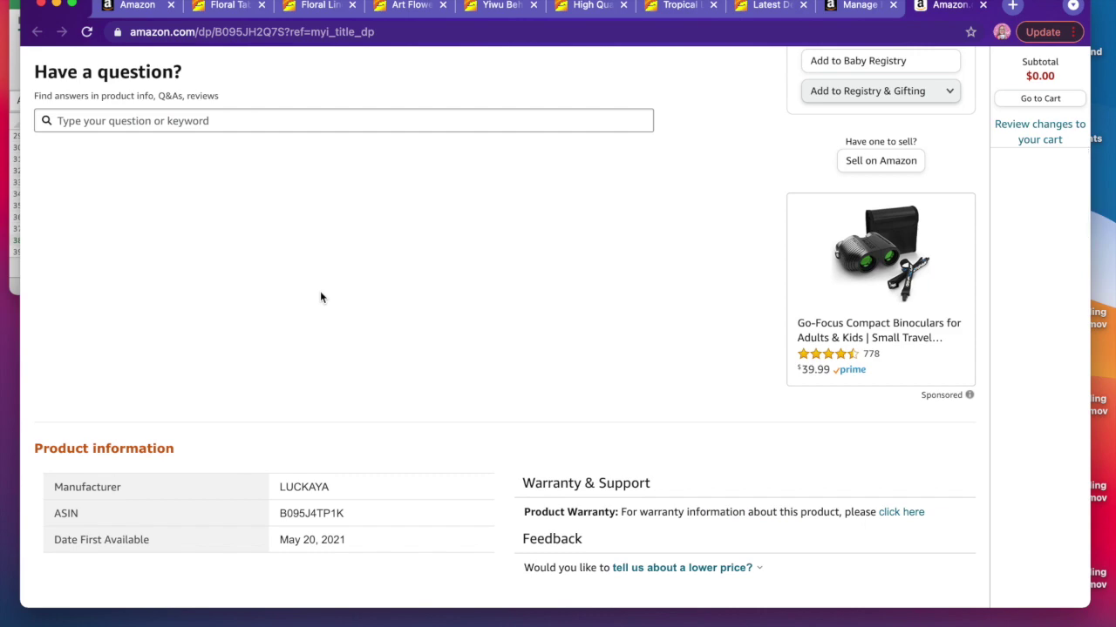
pyautogui.scroll(-1, 320, 297)
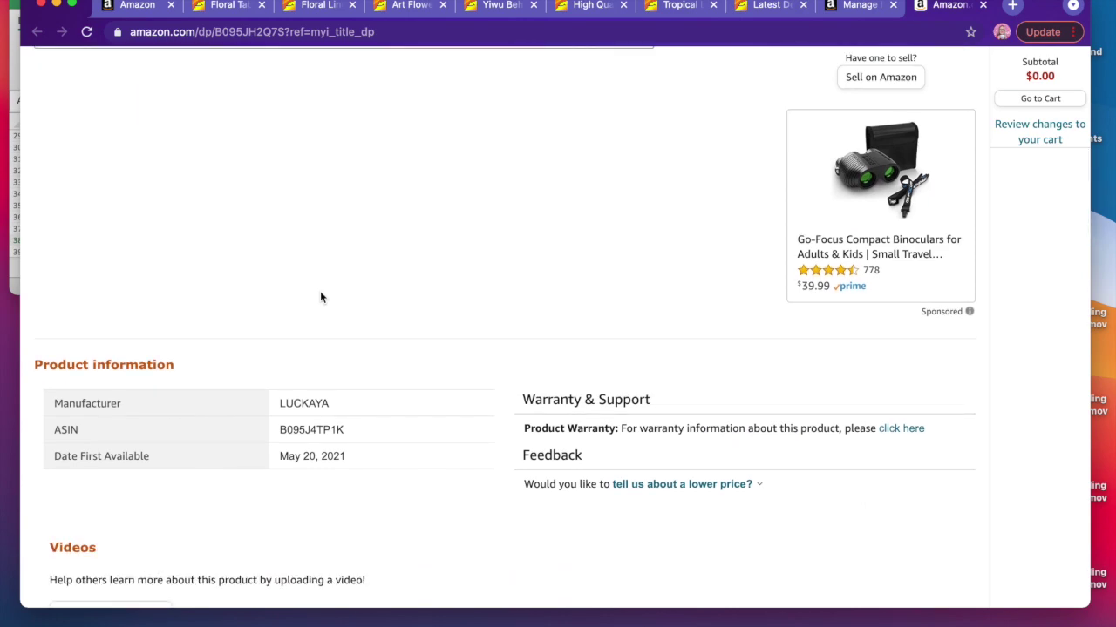
pyautogui.scroll(6, 320, 297)
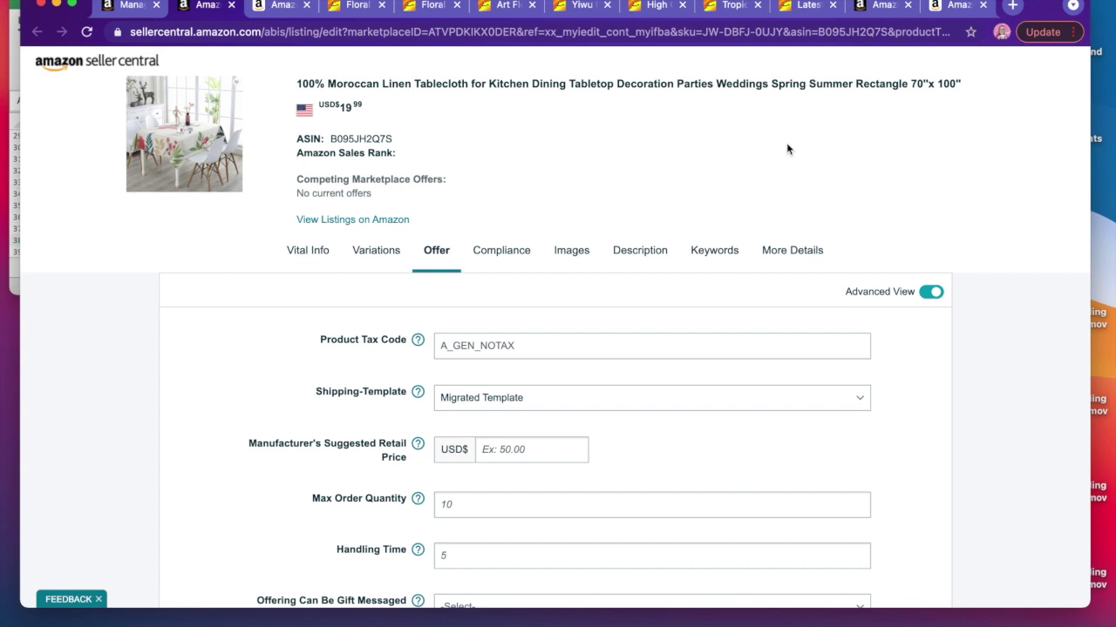
# - Examine the tablecloth listing's offer settings in Seller Central, from product tax code and shipping template to restock date
pyautogui.scroll(-1, 661, 144)
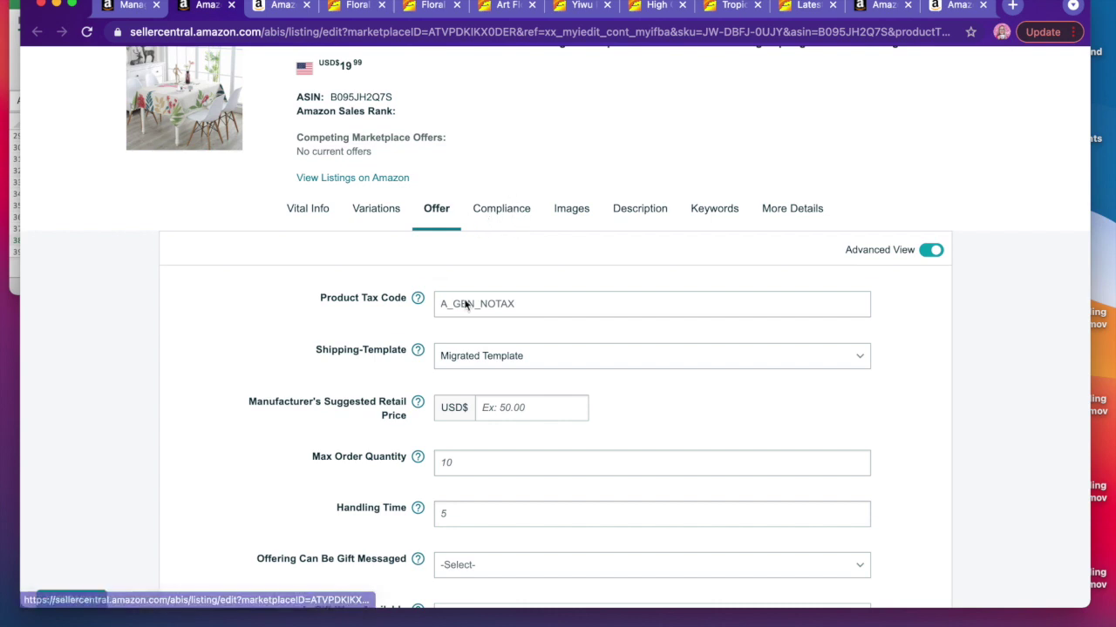
pyautogui.scroll(-2, 572, 339)
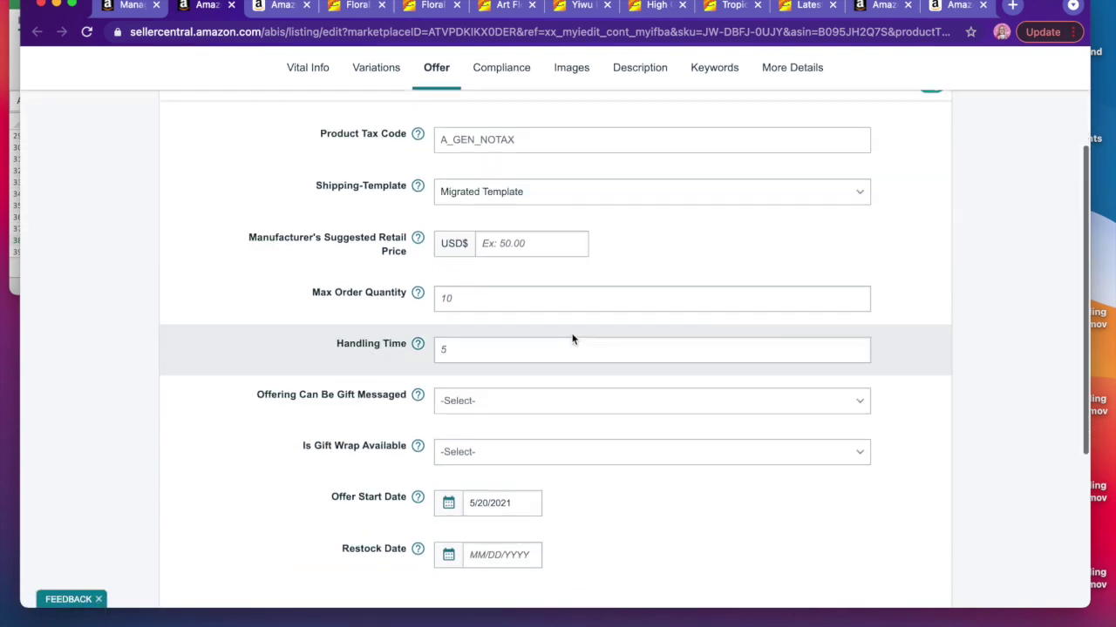
pyautogui.click(526, 154)
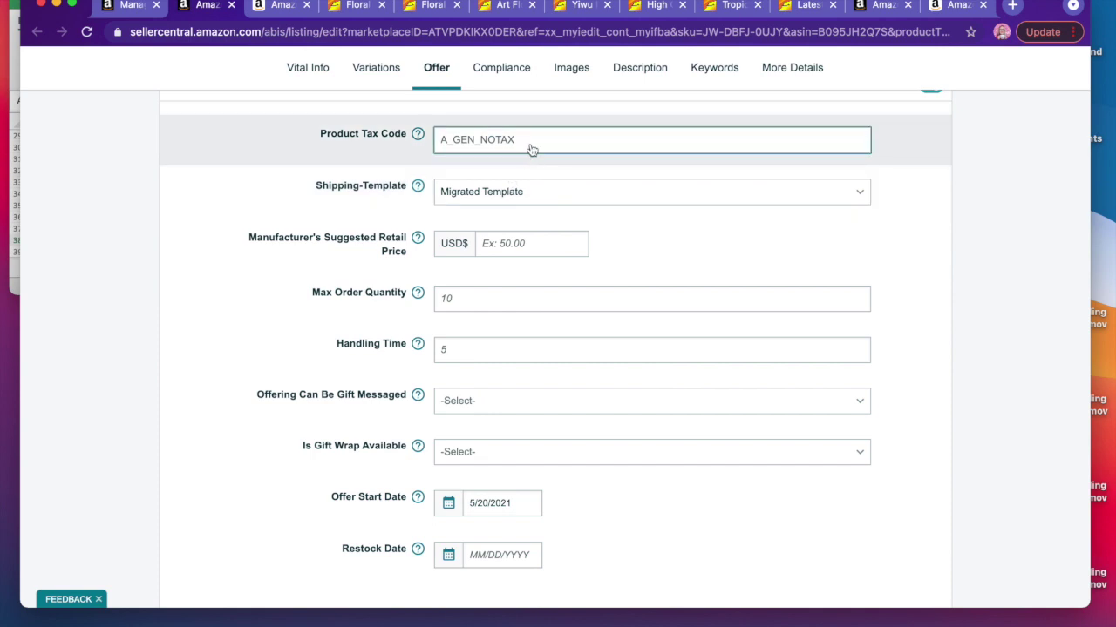
pyautogui.scroll(2, 530, 149)
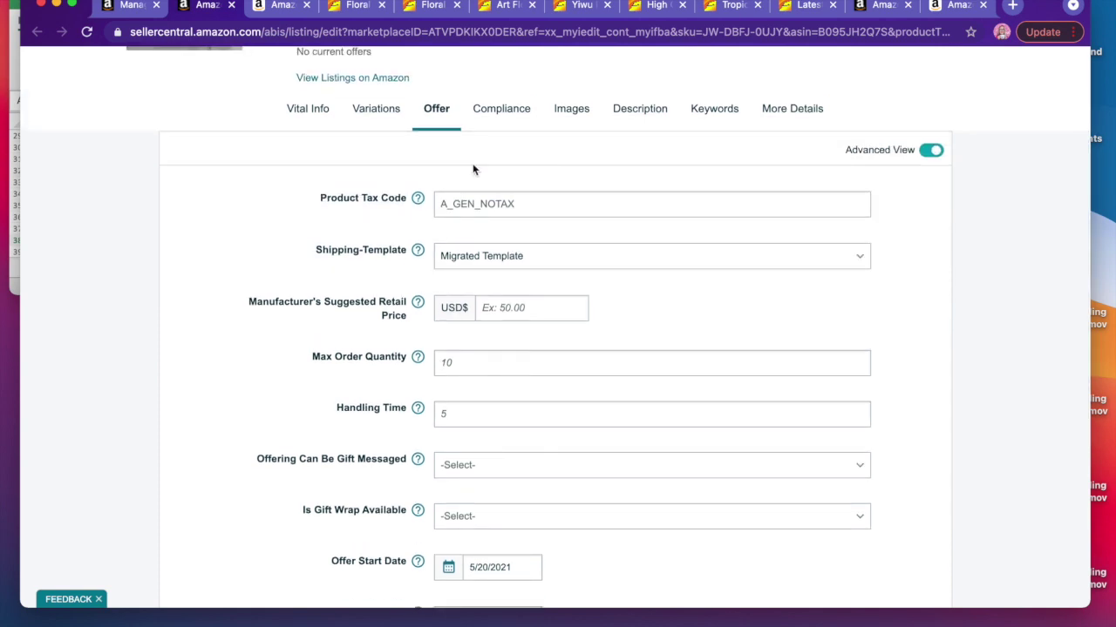
pyautogui.click(504, 204)
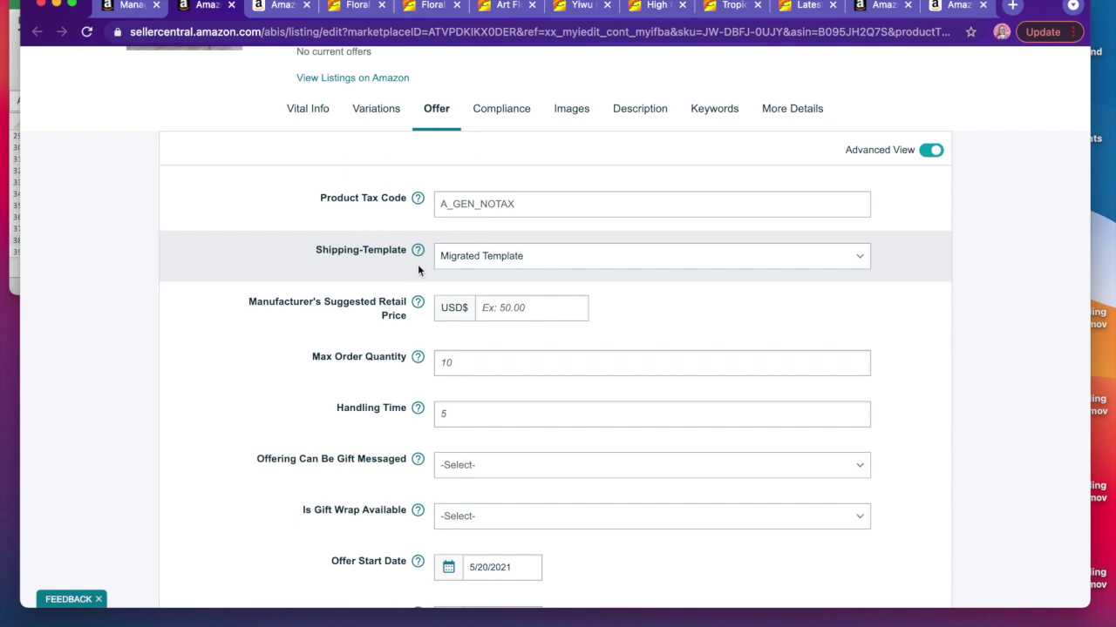
pyautogui.scroll(-3, 407, 364)
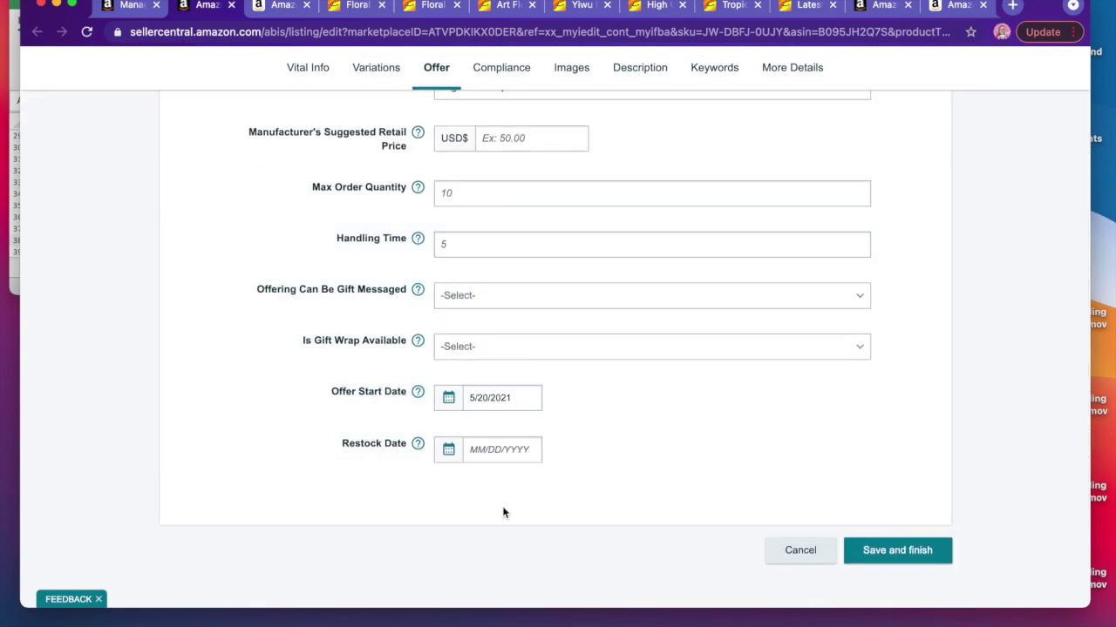
pyautogui.scroll(4, 503, 513)
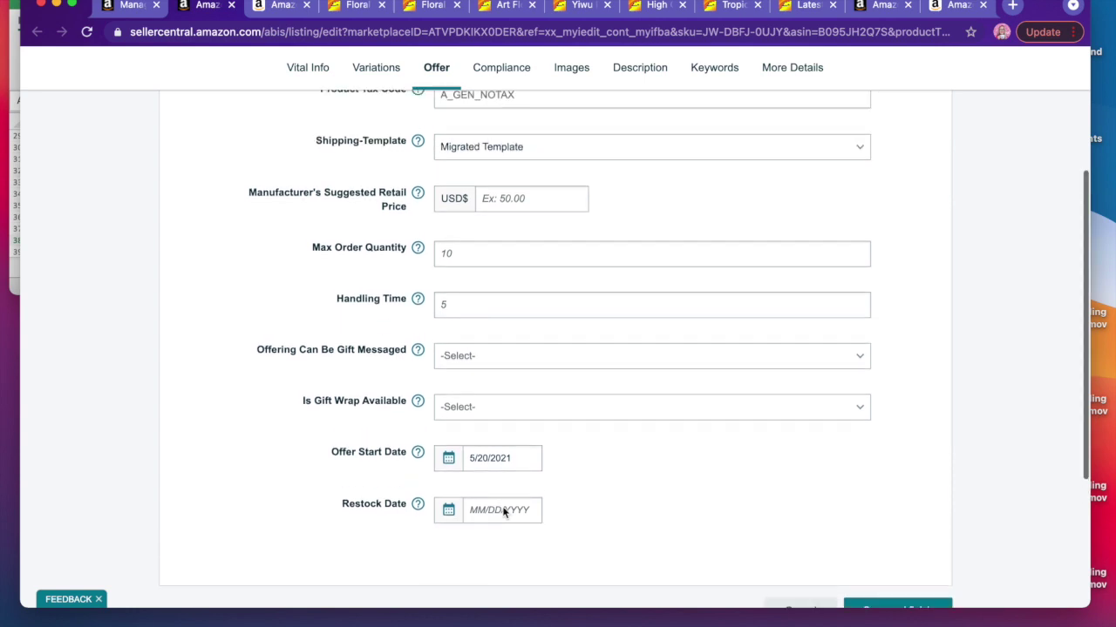
pyautogui.scroll(1, 738, 353)
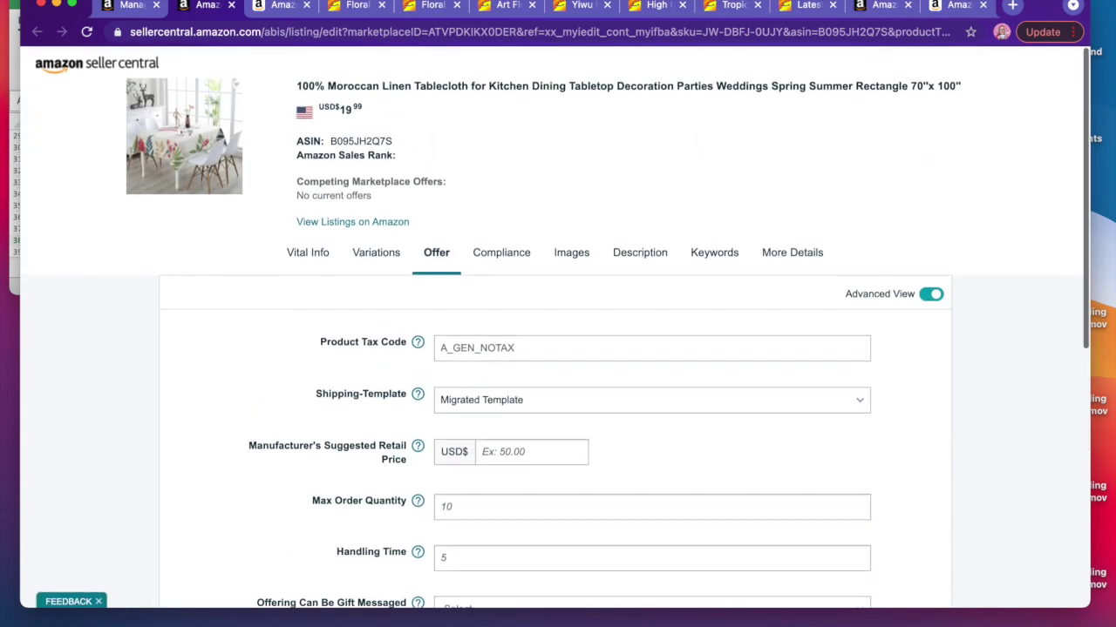